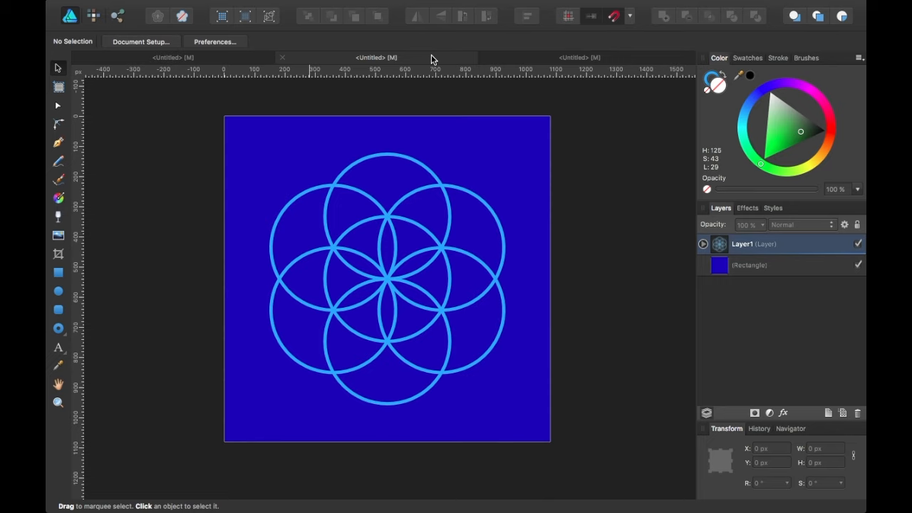
Preview the green flower-of-life and blue seed-of-life examples, then switch to the purple working document.
{"action": "left_click", "coordinate": [199, 58]}
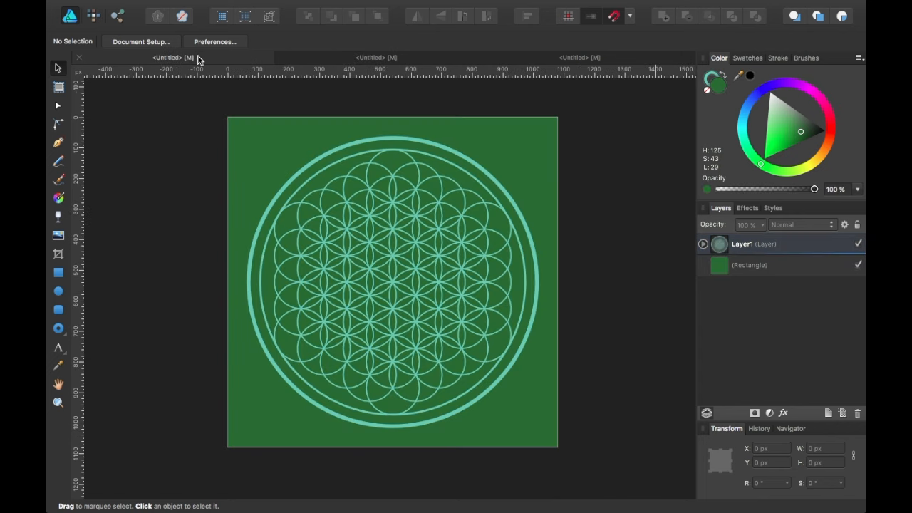
{"action": "left_click", "coordinate": [425, 59]}
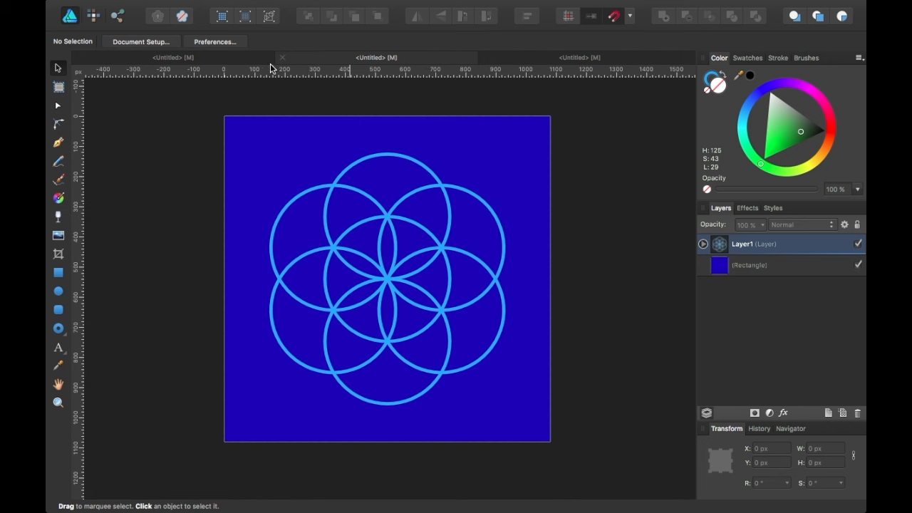
{"action": "left_click", "coordinate": [242, 63]}
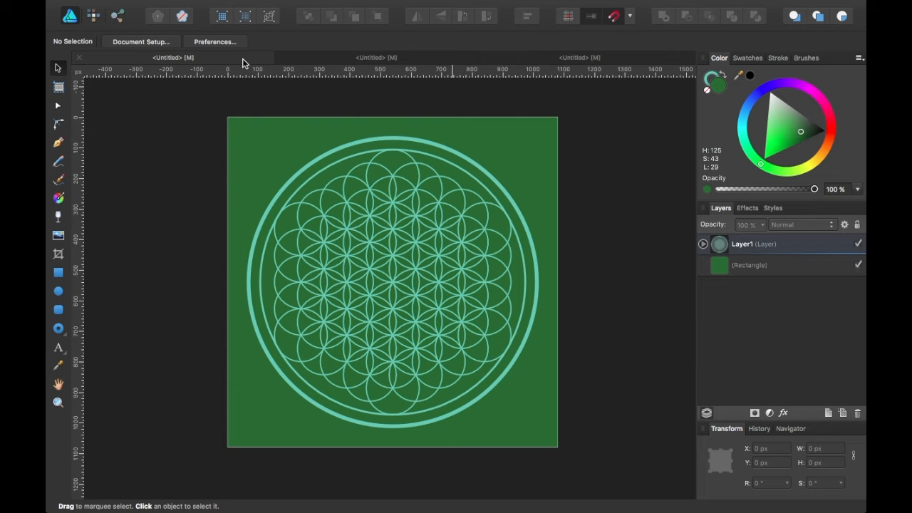
{"action": "left_click", "coordinate": [591, 57]}
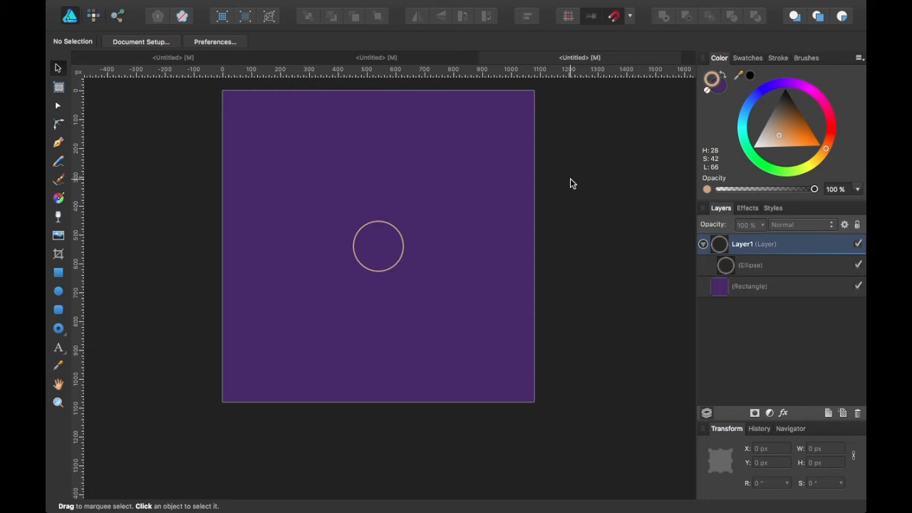
Select the tan circle and compare it with the green and blue example documents.
{"action": "scroll", "coordinate": [468, 261], "scroll_direction": "up", "scroll_amount": 3}
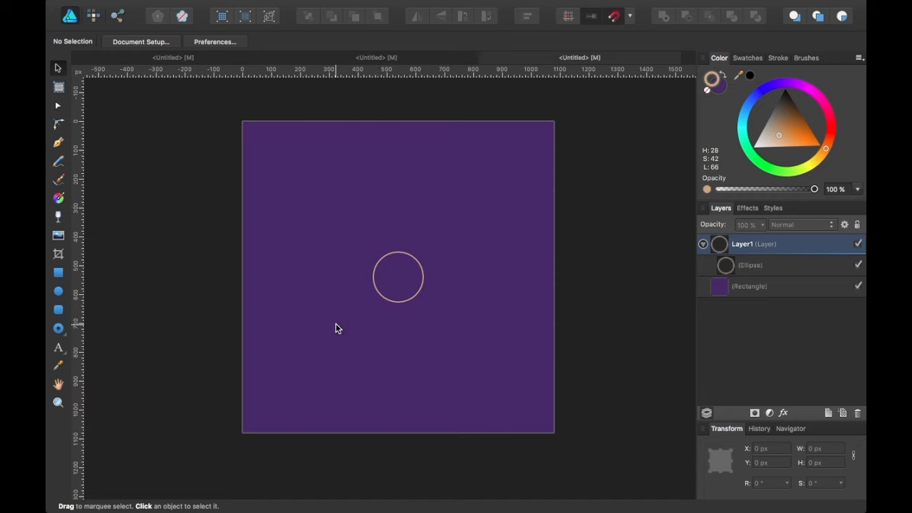
{"action": "left_click", "coordinate": [794, 266]}
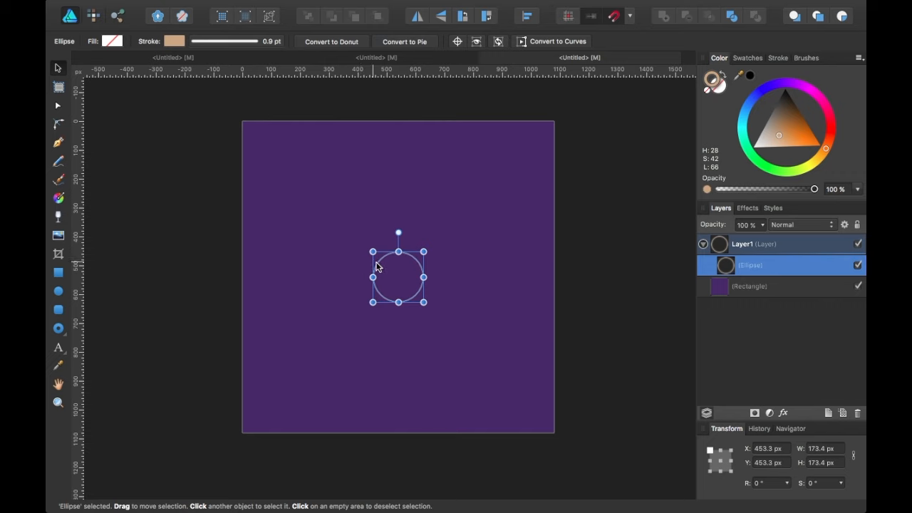
{"action": "scroll", "coordinate": [389, 273], "scroll_direction": "up", "scroll_amount": 3}
{"action": "scroll", "coordinate": [390, 273], "scroll_direction": "down", "scroll_amount": 1}
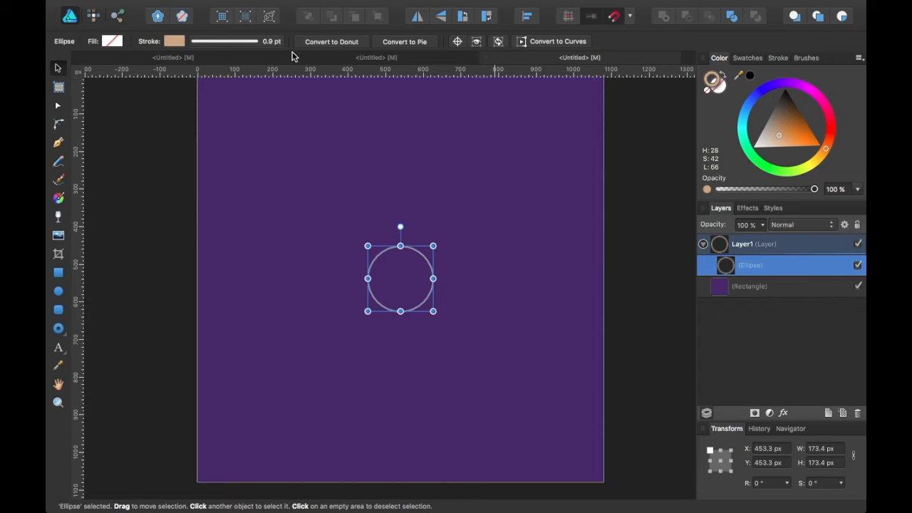
{"action": "left_click", "coordinate": [223, 61]}
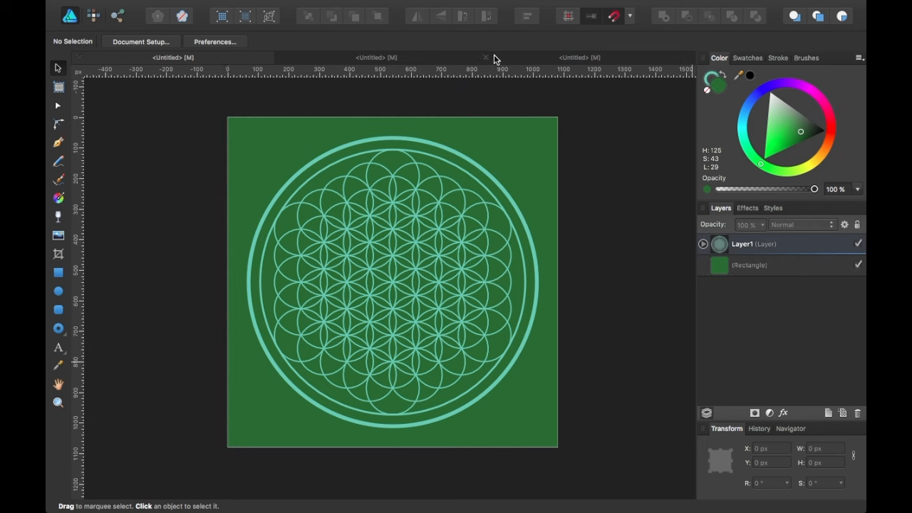
{"action": "left_click", "coordinate": [384, 59]}
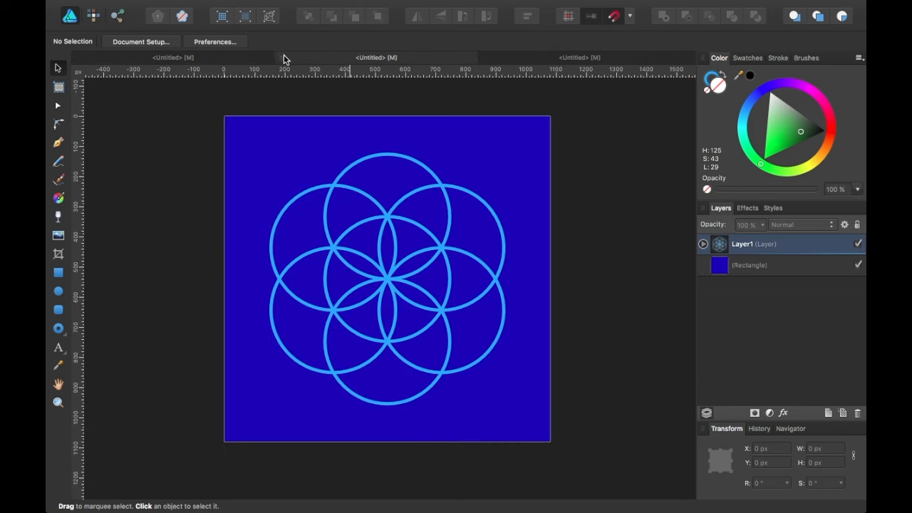
Close the blue seed-of-life document with Don't Save.
{"action": "left_click", "coordinate": [283, 57]}
{"action": "left_click", "coordinate": [424, 173]}
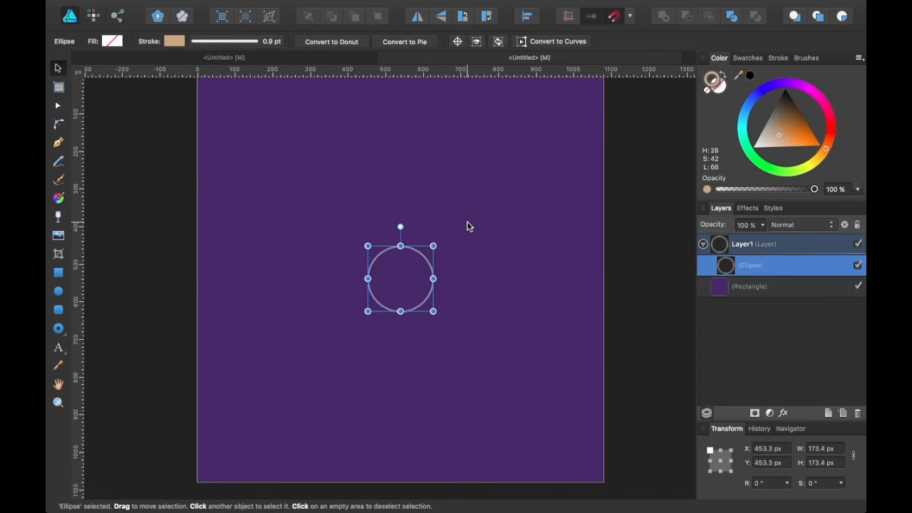
{"action": "scroll", "coordinate": [467, 221], "scroll_direction": "down", "scroll_amount": 3}
{"action": "scroll", "coordinate": [466, 221], "scroll_direction": "up", "scroll_amount": 2}
{"action": "scroll", "coordinate": [466, 221], "scroll_direction": "down", "scroll_amount": 1}
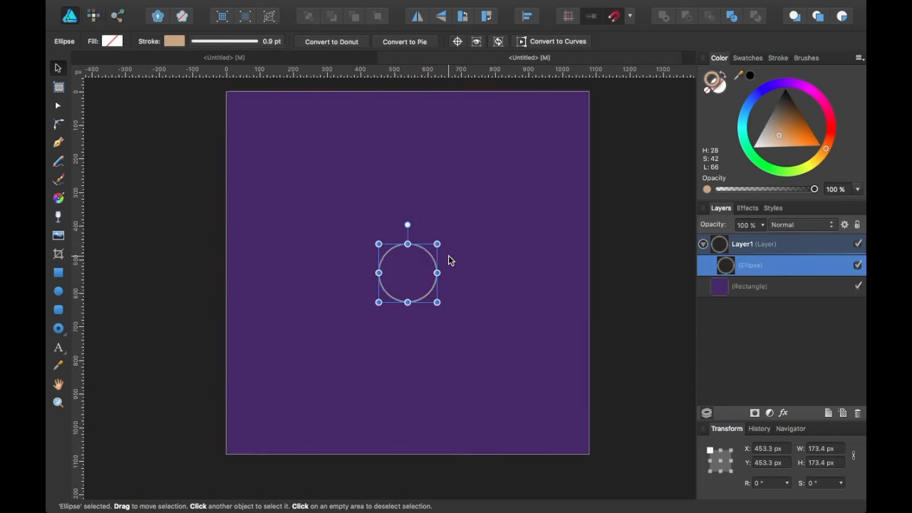
{"action": "scroll", "coordinate": [448, 260], "scroll_direction": "right", "scroll_amount": 2}
{"action": "scroll", "coordinate": [448, 260], "scroll_direction": "up", "scroll_amount": 1}
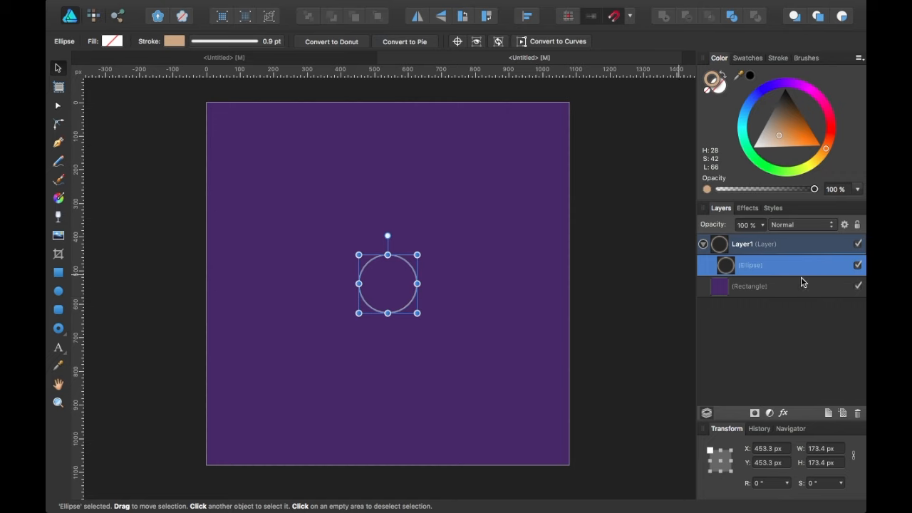
Add Layer2 nested inside Layer1 and move a duplicate of the tan circle into it.
{"action": "left_click", "coordinate": [828, 414]}
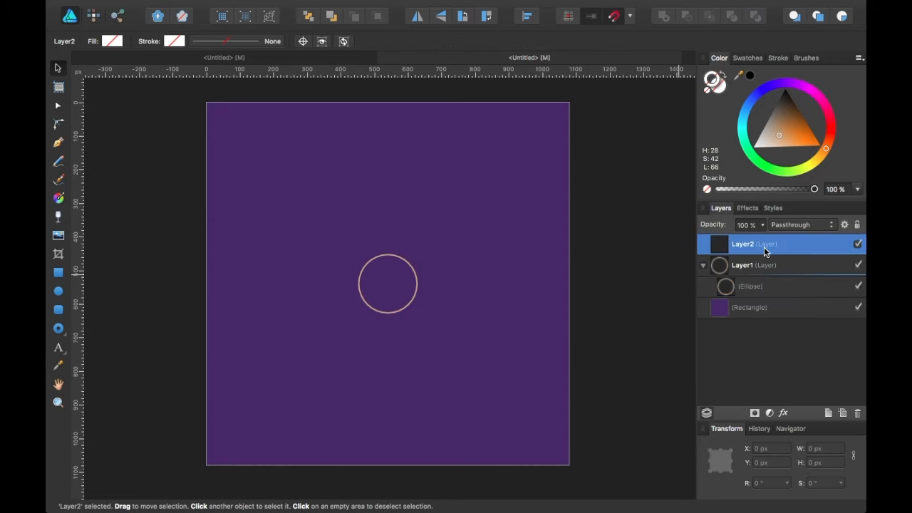
{"action": "left_click_drag", "start_coordinate": [764, 246], "coordinate": [765, 268]}
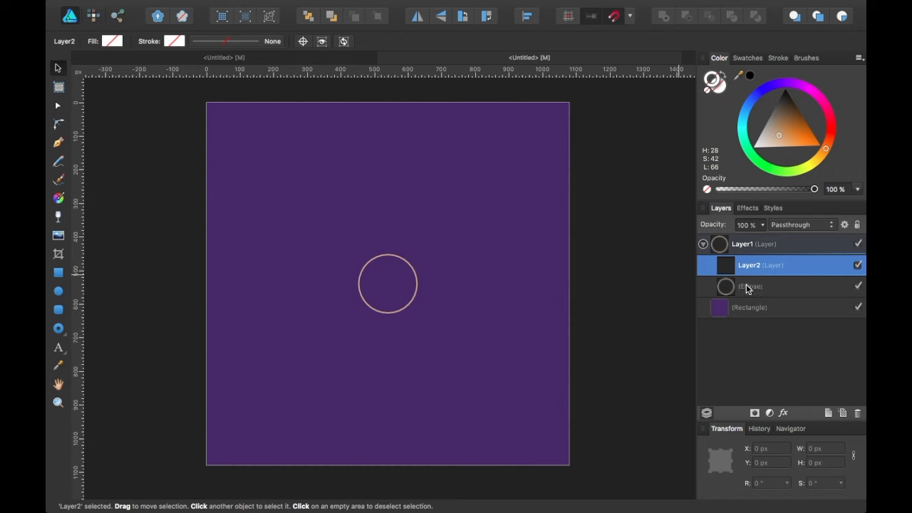
{"action": "left_click", "coordinate": [747, 288]}
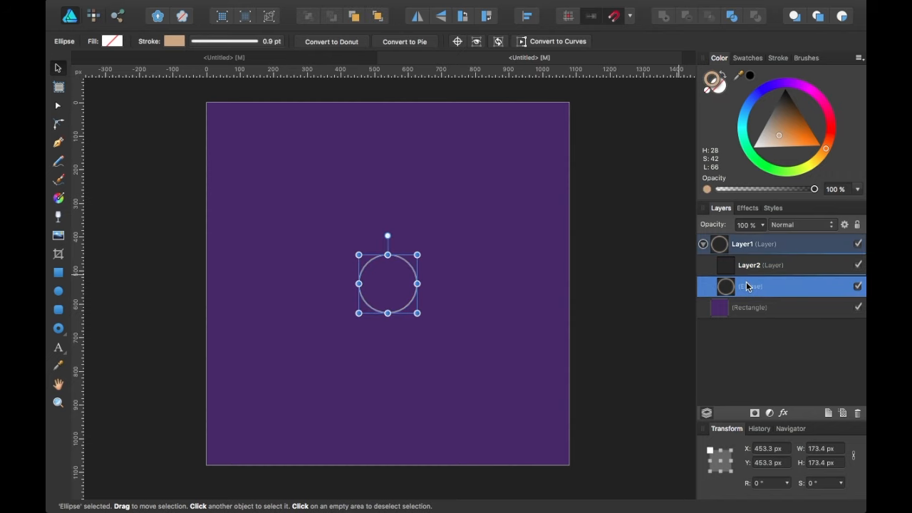
{"action": "key", "text": "super+j"}
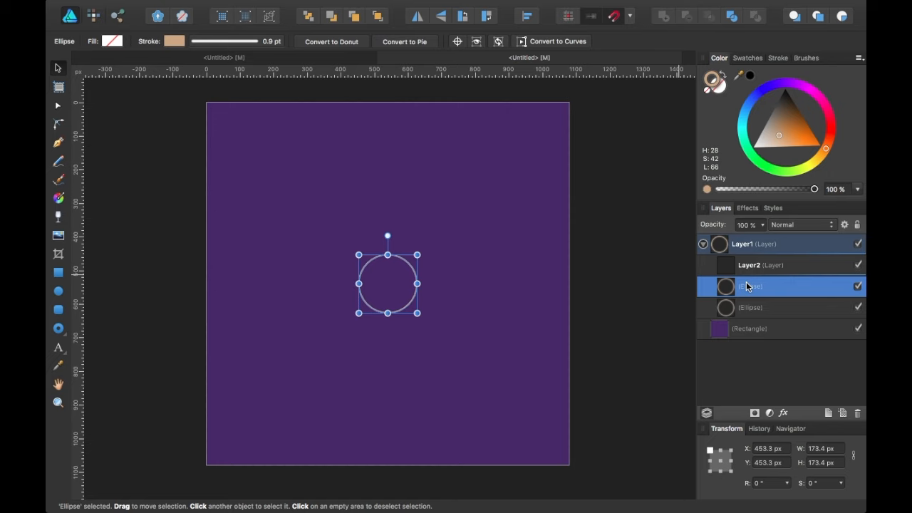
{"action": "left_click_drag", "start_coordinate": [746, 286], "coordinate": [747, 270]}
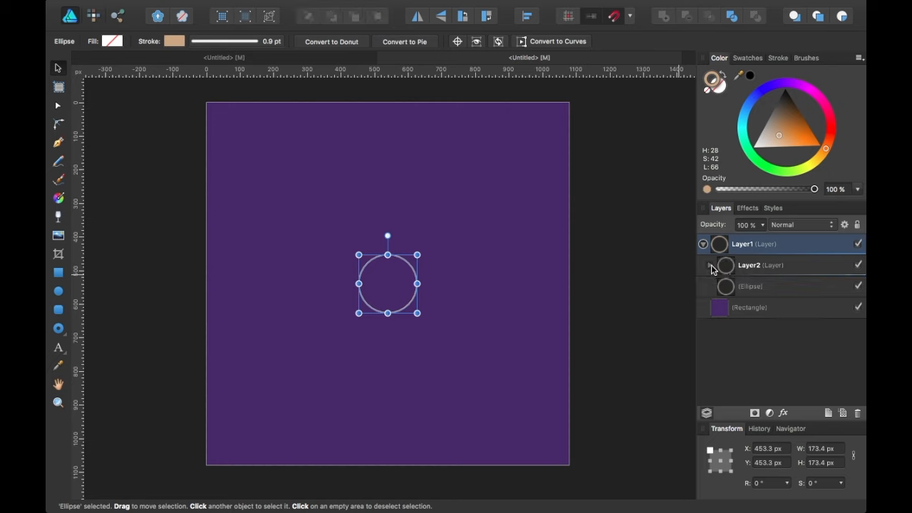
{"action": "left_click", "coordinate": [711, 268]}
{"action": "left_click", "coordinate": [804, 266]}
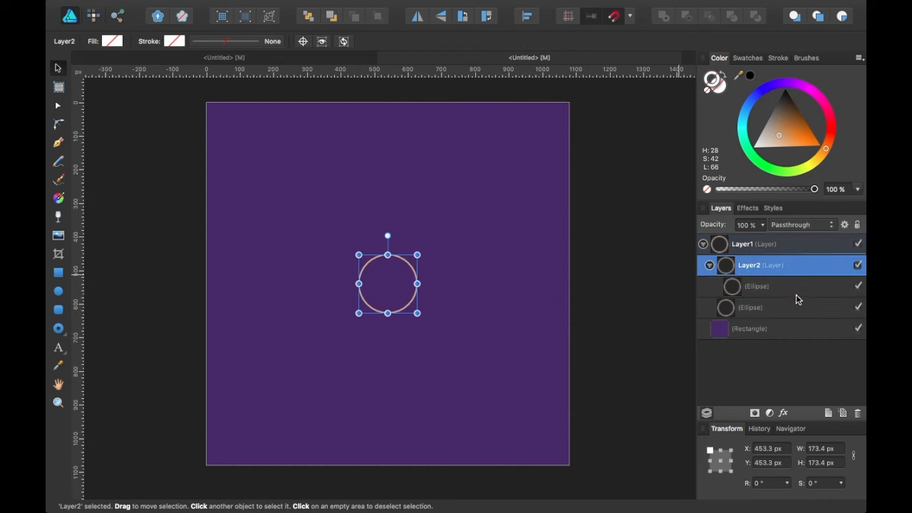
{"action": "left_click", "coordinate": [794, 287]}
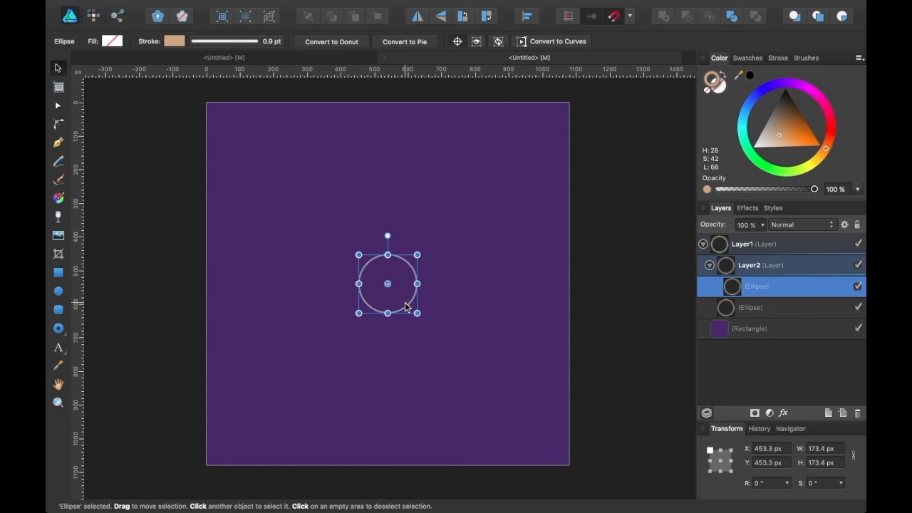
Shift the copy up one radius, pivot it at its bottom, and repeat 60° rotated duplicates.
{"action": "left_click_drag", "start_coordinate": [399, 265], "coordinate": [396, 242]}
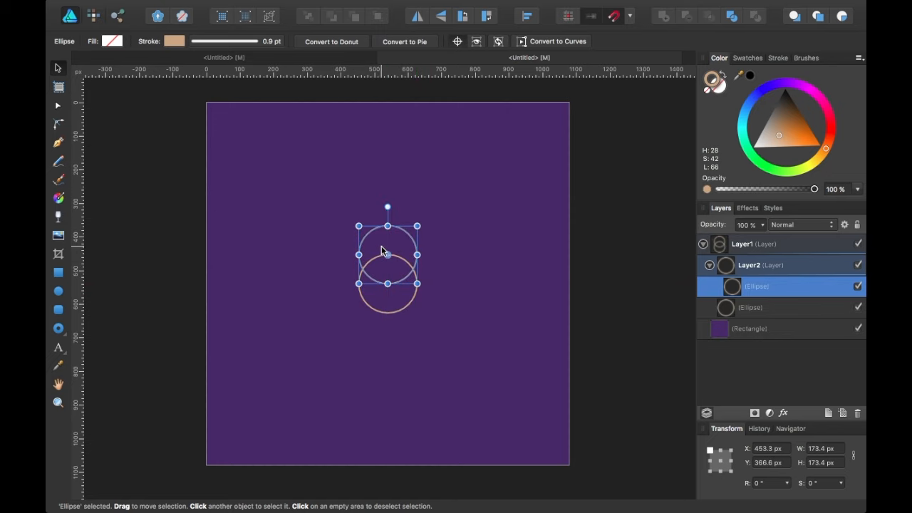
{"action": "scroll", "coordinate": [381, 251], "scroll_direction": "up", "scroll_amount": 3}
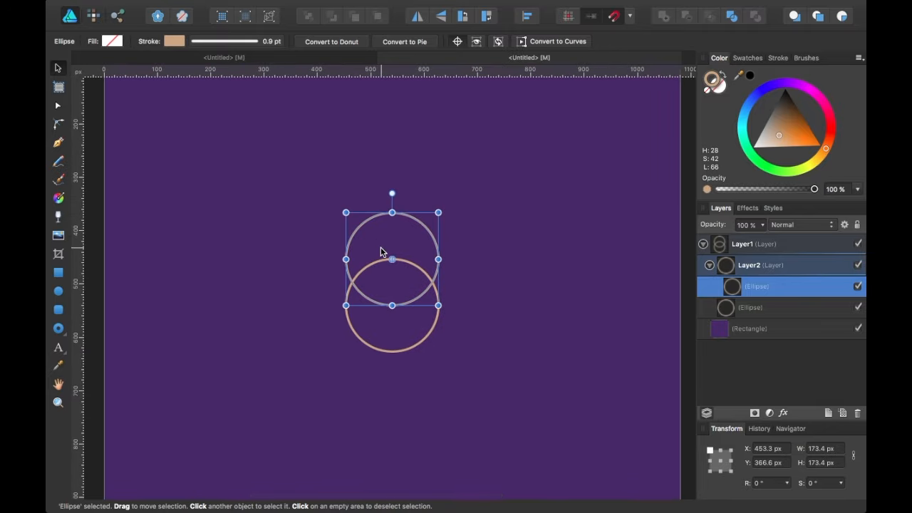
{"action": "scroll", "coordinate": [380, 249], "scroll_direction": "down", "scroll_amount": 2}
{"action": "left_click_drag", "start_coordinate": [390, 257], "coordinate": [389, 293]}
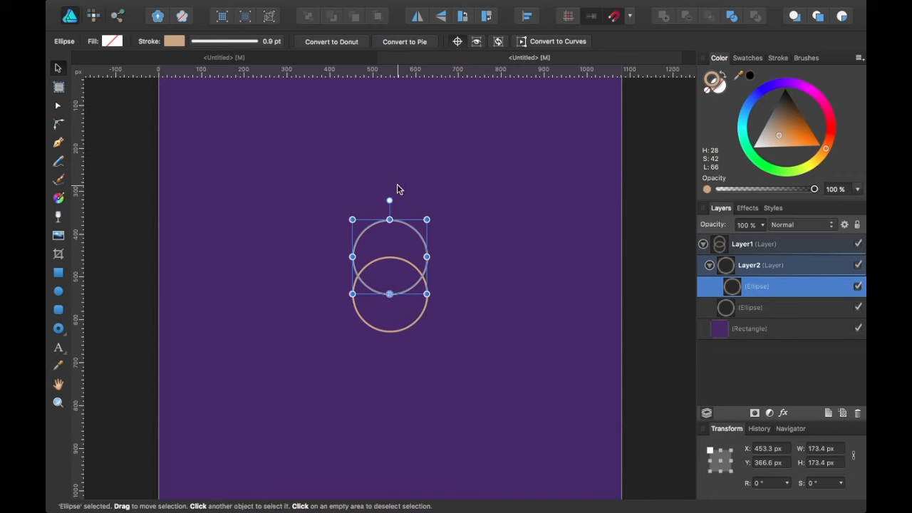
{"action": "key", "text": "super+j"}
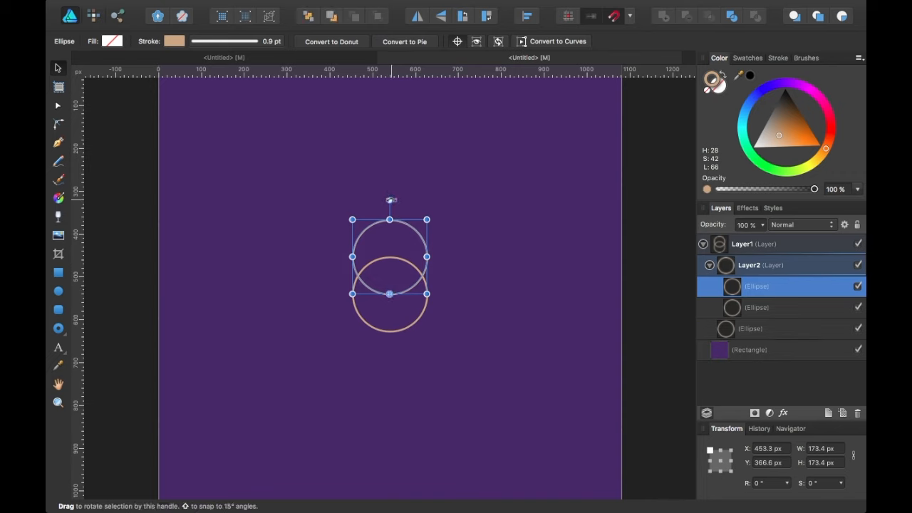
{"action": "left_click_drag", "start_coordinate": [390, 201], "coordinate": [467, 248]}
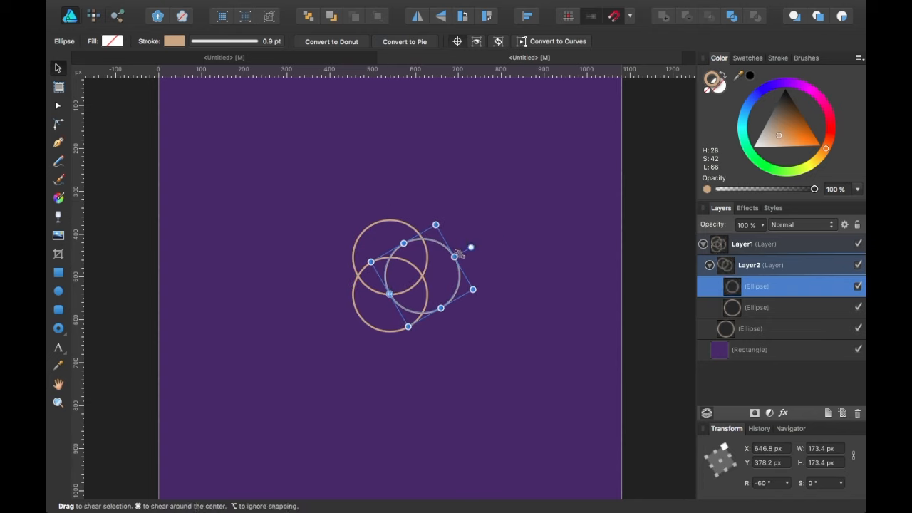
{"action": "key", "text": "super+j"}
{"action": "key", "text": "super+j"}
{"action": "key", "text": "super+j"}
{"action": "key", "text": "super+j"}
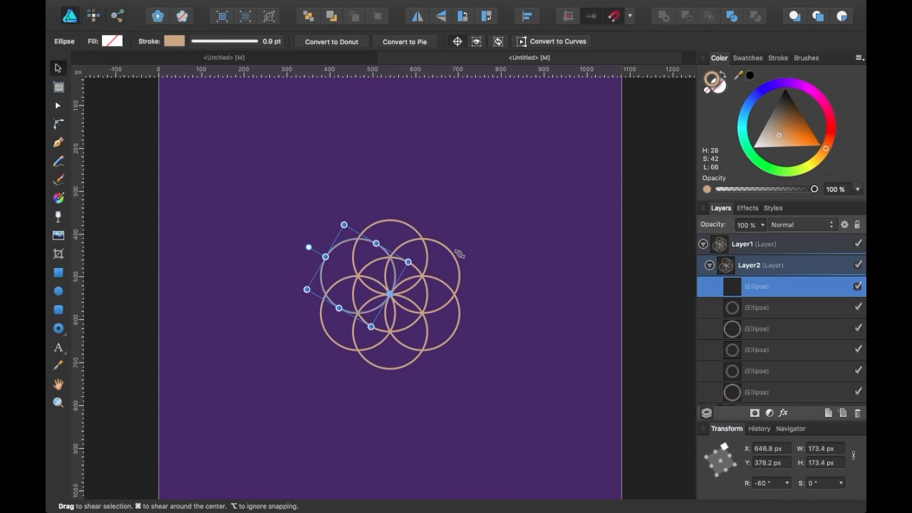
{"action": "left_click", "coordinate": [710, 266]}
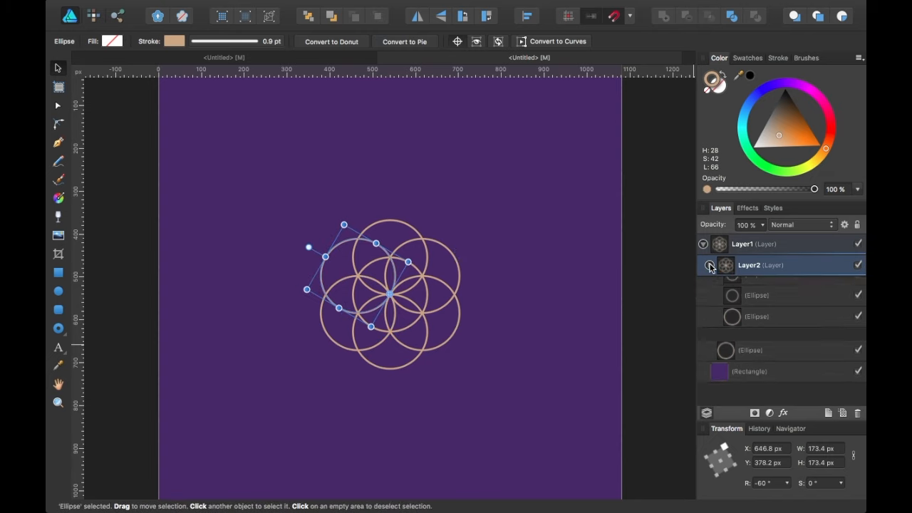
{"action": "left_click", "coordinate": [791, 270]}
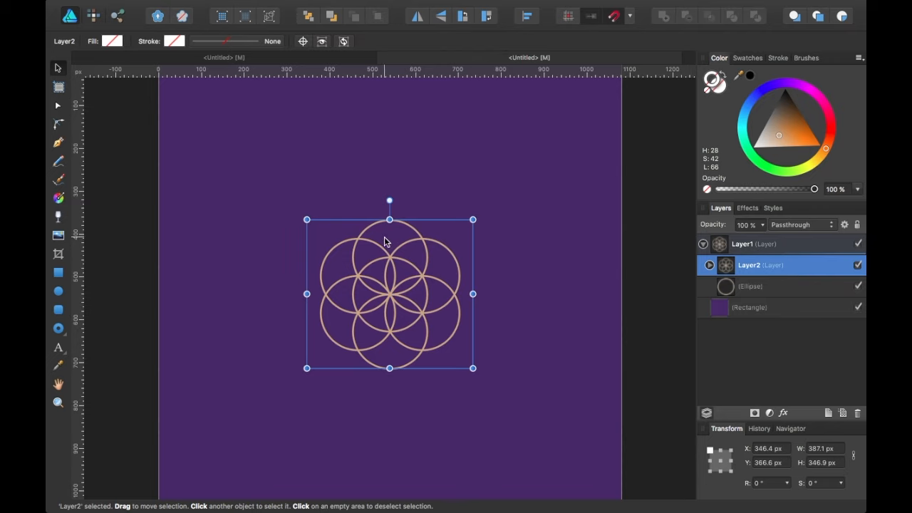
{"action": "key", "text": "super+alt+0"}
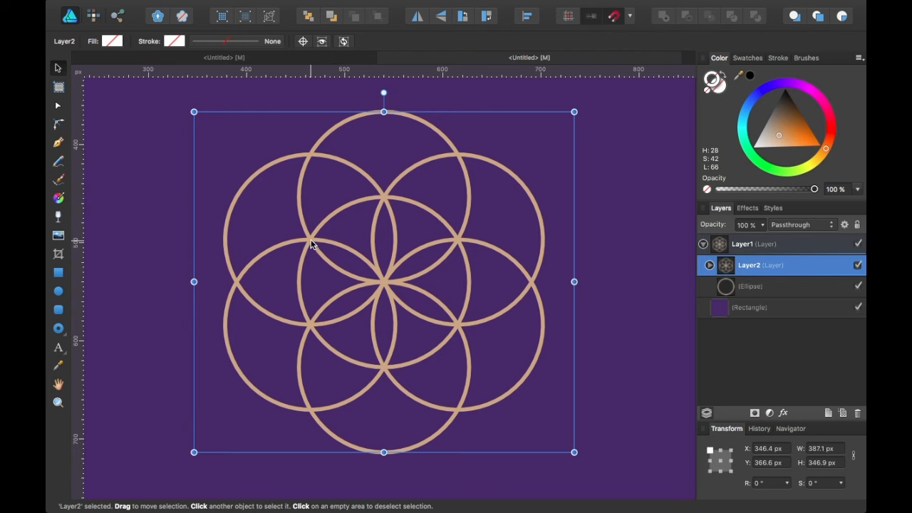
{"action": "scroll", "coordinate": [395, 240], "scroll_direction": "up", "scroll_amount": 2}
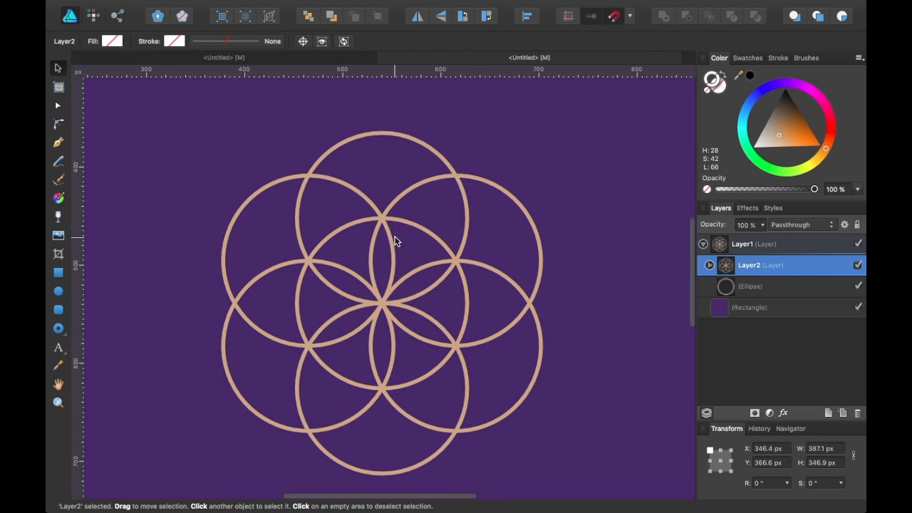
{"action": "scroll", "coordinate": [395, 241], "scroll_direction": "down", "scroll_amount": 2}
{"action": "scroll", "coordinate": [395, 240], "scroll_direction": "up", "scroll_amount": 1}
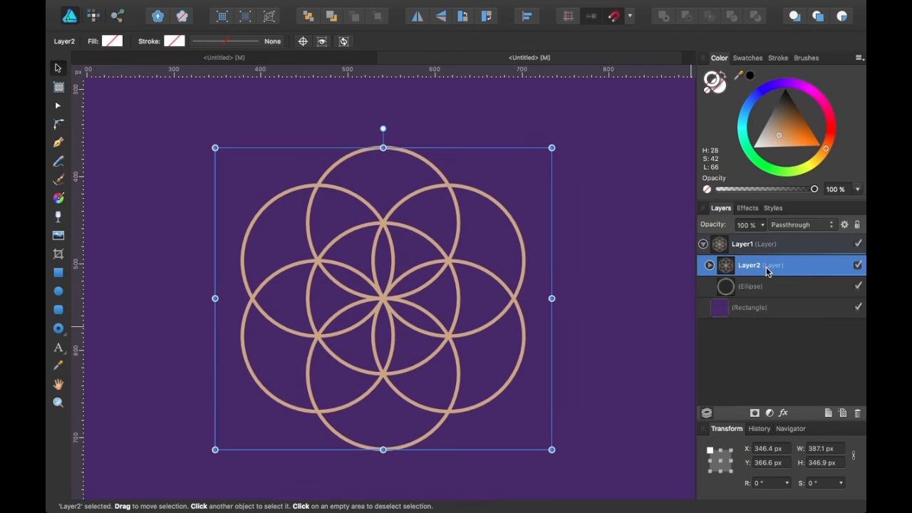
Add Layer3 and move a duplicate of the centre circle into it.
{"action": "left_click", "coordinate": [827, 413]}
{"action": "left_click", "coordinate": [766, 304]}
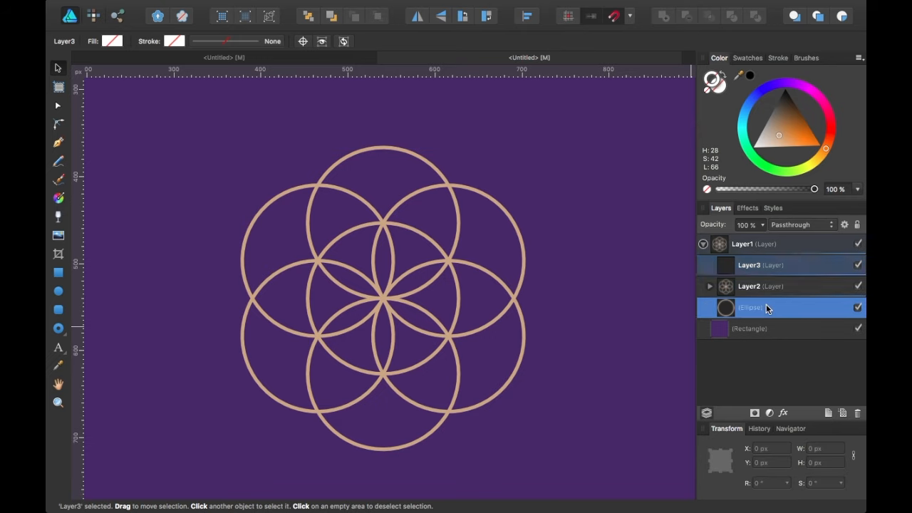
{"action": "key", "text": "super+j"}
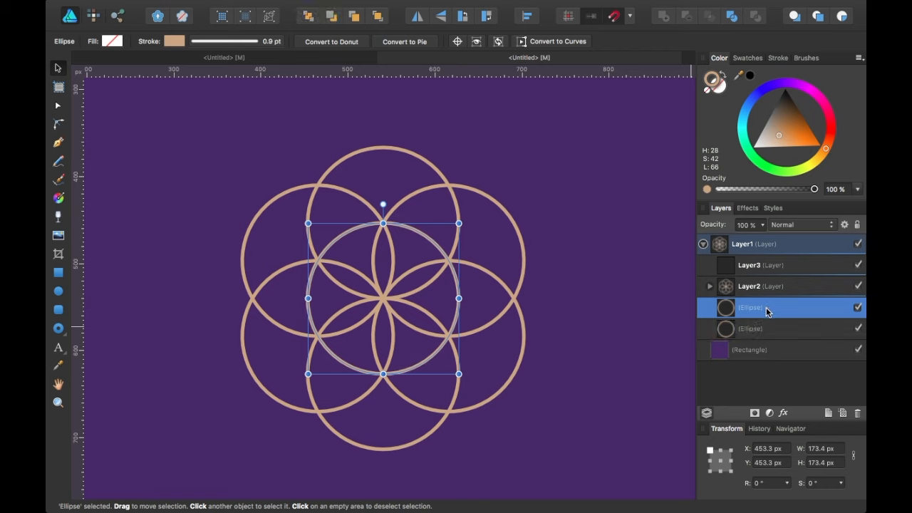
{"action": "left_click_drag", "start_coordinate": [766, 307], "coordinate": [770, 279]}
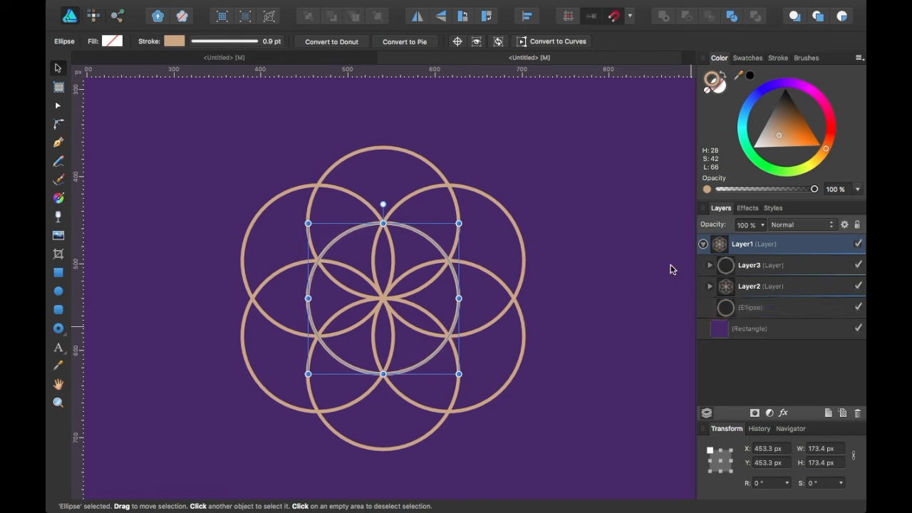
{"action": "left_click", "coordinate": [710, 265]}
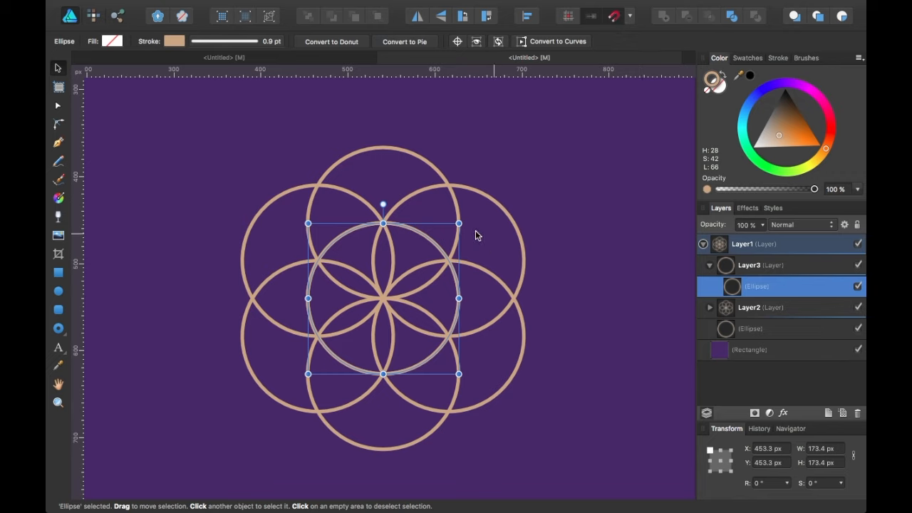
Place the circle copy above the flower at X 528.4 px, Y 323.2 px.
{"action": "left_click_drag", "start_coordinate": [408, 260], "coordinate": [475, 149]}
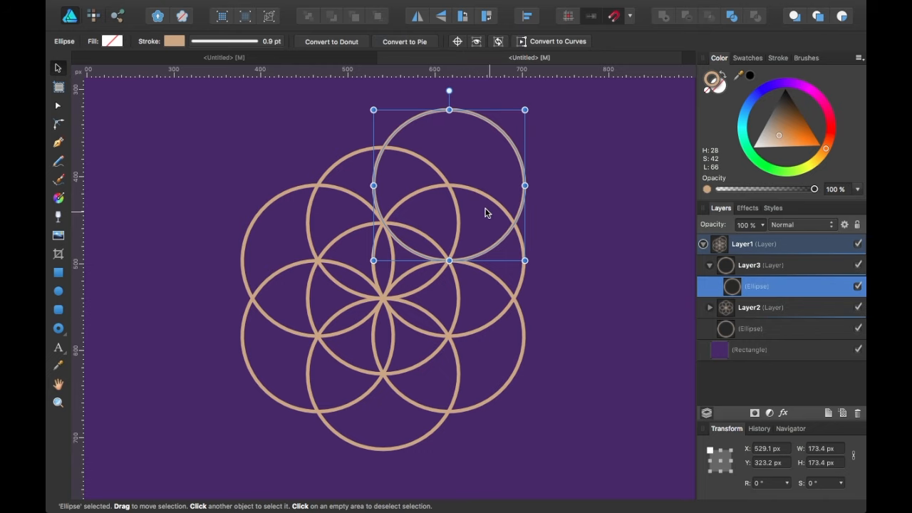
{"action": "mouse_move", "coordinate": [482, 159]}
{"action": "left_mouse_down"}
{"action": "mouse_move", "coordinate": [490, 159]}
{"action": "mouse_move", "coordinate": [483, 153]}
{"action": "left_mouse_up"}
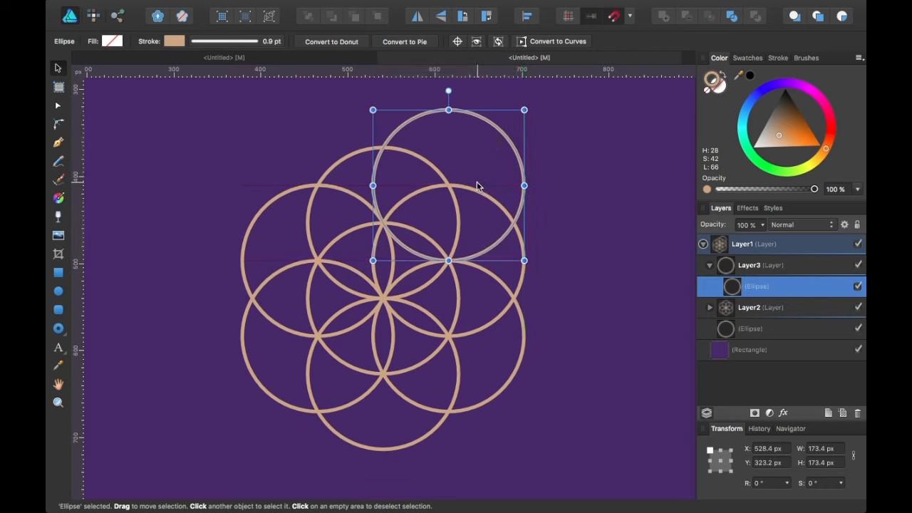
{"action": "left_click", "coordinate": [345, 164]}
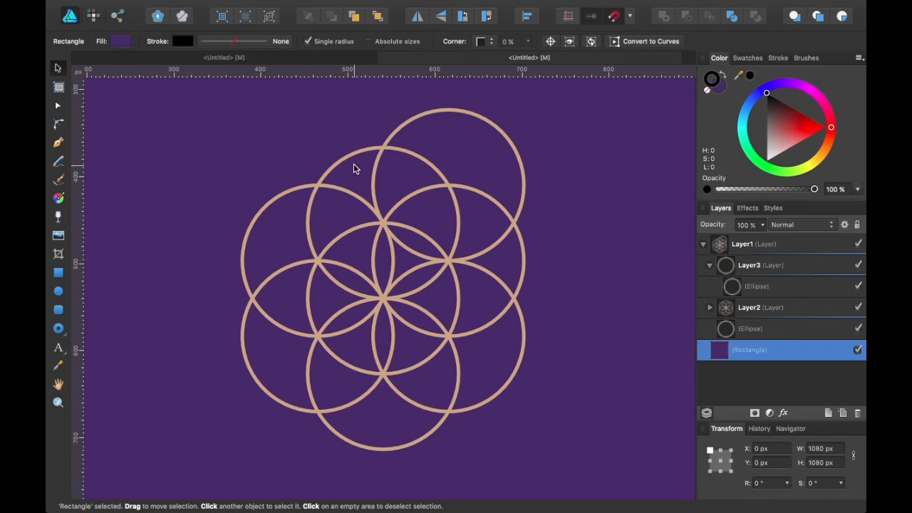
Select the outer circle copy sitting above the flower.
{"action": "left_click", "coordinate": [347, 155]}
{"action": "left_click_drag", "start_coordinate": [359, 170], "coordinate": [359, 175]}
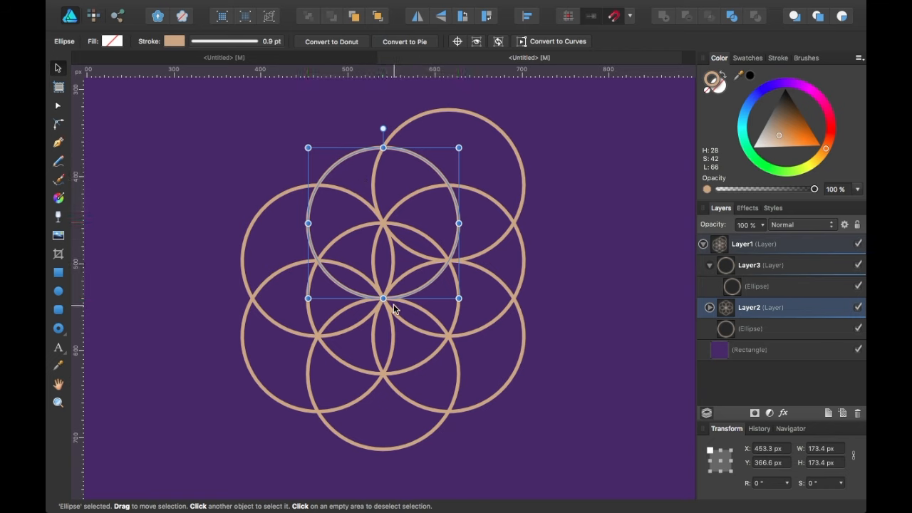
{"action": "left_click", "coordinate": [478, 141]}
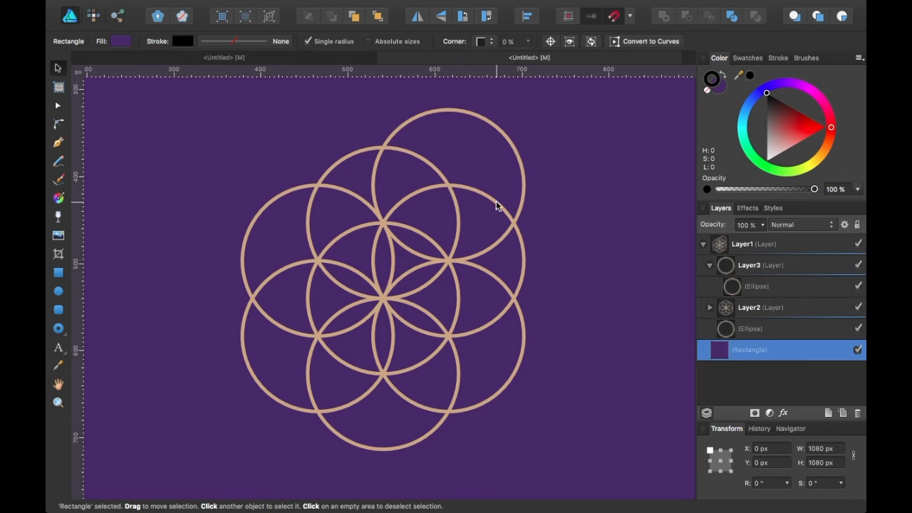
{"action": "left_click", "coordinate": [515, 156]}
{"action": "mouse_move", "coordinate": [475, 156]}
{"action": "left_mouse_down"}
{"action": "mouse_move", "coordinate": [468, 178]}
{"action": "mouse_move", "coordinate": [476, 160]}
{"action": "left_mouse_up"}
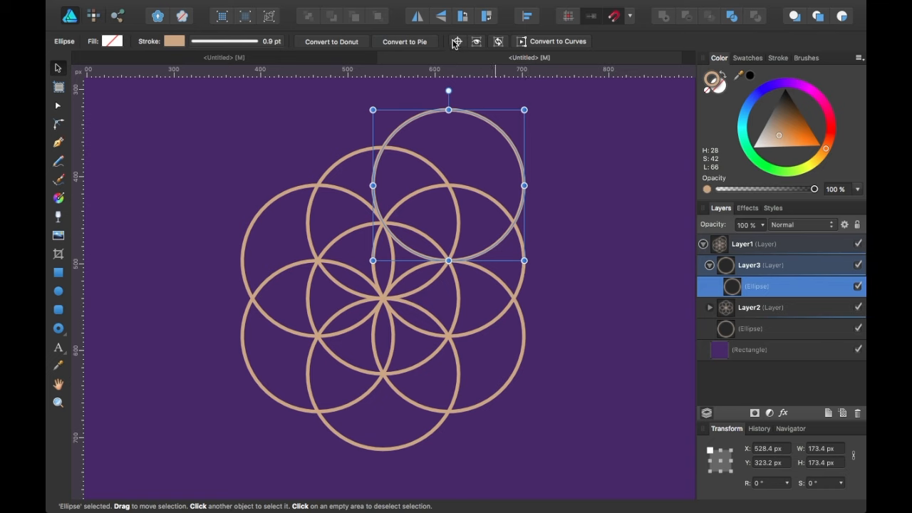
Move the Layer3 circle's rotation centre to the flower's middle and duplicate it.
{"action": "left_click", "coordinate": [799, 270]}
{"action": "left_click", "coordinate": [797, 287]}
{"action": "left_click_drag", "start_coordinate": [448, 185], "coordinate": [383, 297]}
{"action": "scroll", "coordinate": [418, 252], "scroll_direction": "down", "scroll_amount": 2}
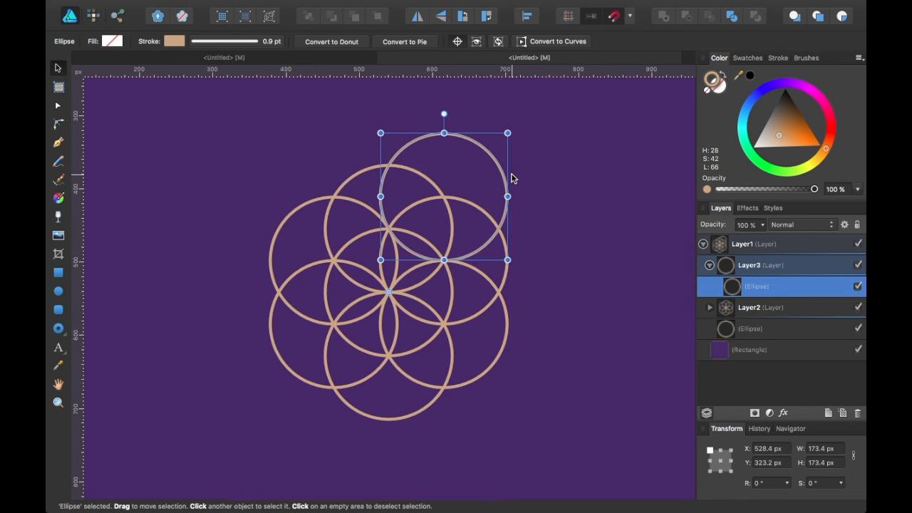
{"action": "key", "text": "super+j"}
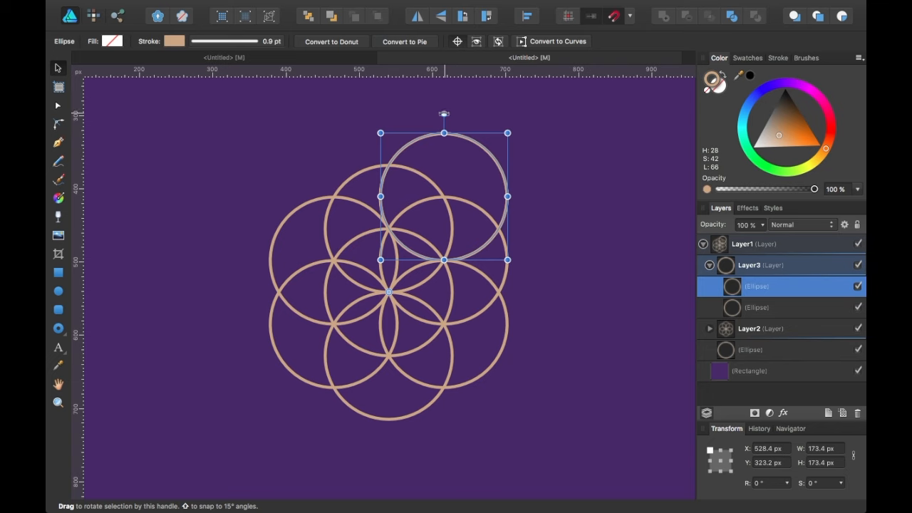
Rotate the copy -60° about the flower centre and repeat it into six outer circles.
{"action": "left_click_drag", "start_coordinate": [443, 114], "coordinate": [528, 259]}
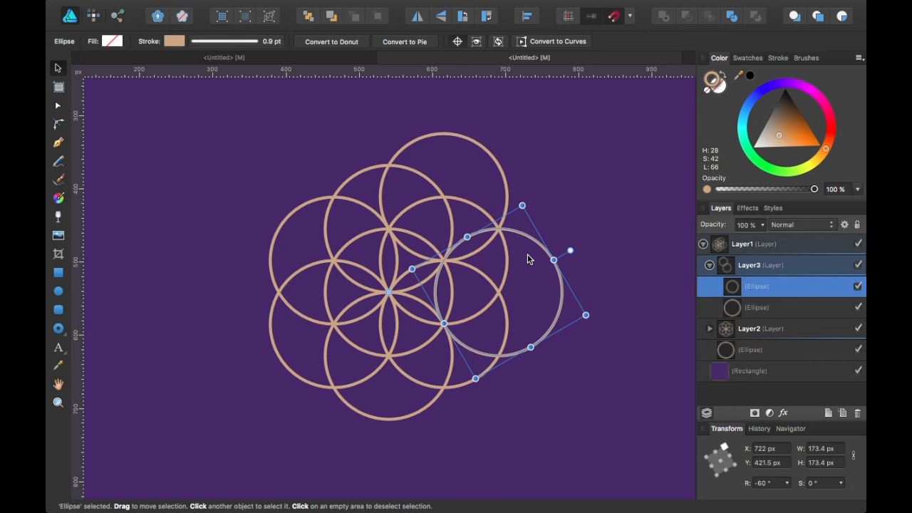
{"action": "key", "text": "super+j"}
{"action": "key", "text": "super+j"}
{"action": "key", "text": "super+j"}
{"action": "key", "text": "super+j"}
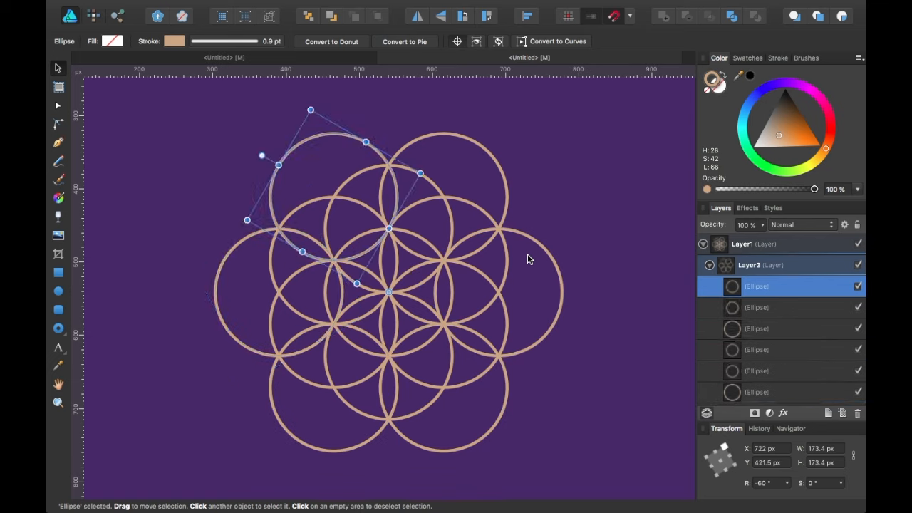
{"action": "left_click", "coordinate": [667, 257]}
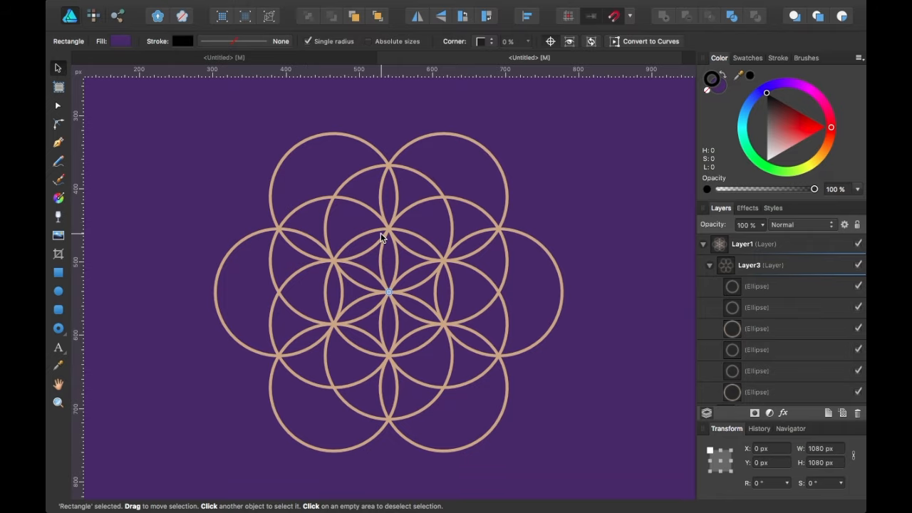
{"action": "scroll", "coordinate": [392, 253], "scroll_direction": "up", "scroll_amount": 5}
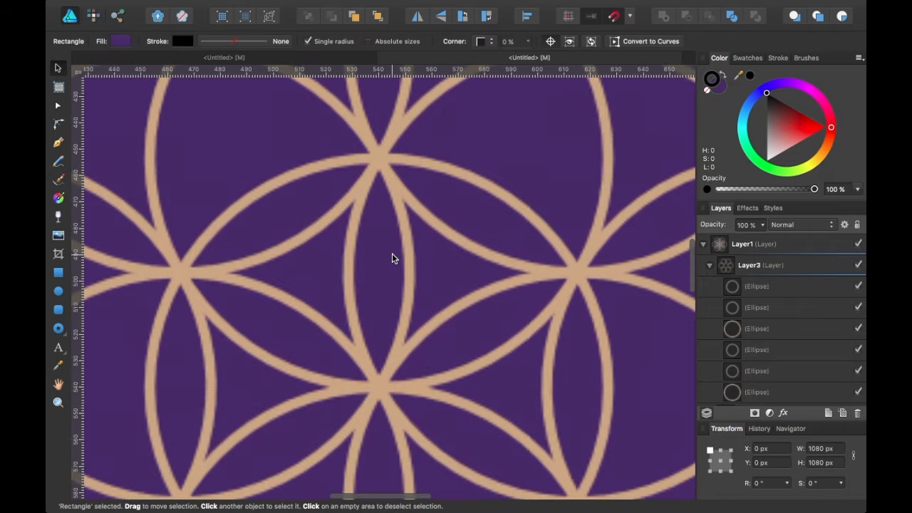
{"action": "scroll", "coordinate": [392, 254], "scroll_direction": "down", "scroll_amount": 3}
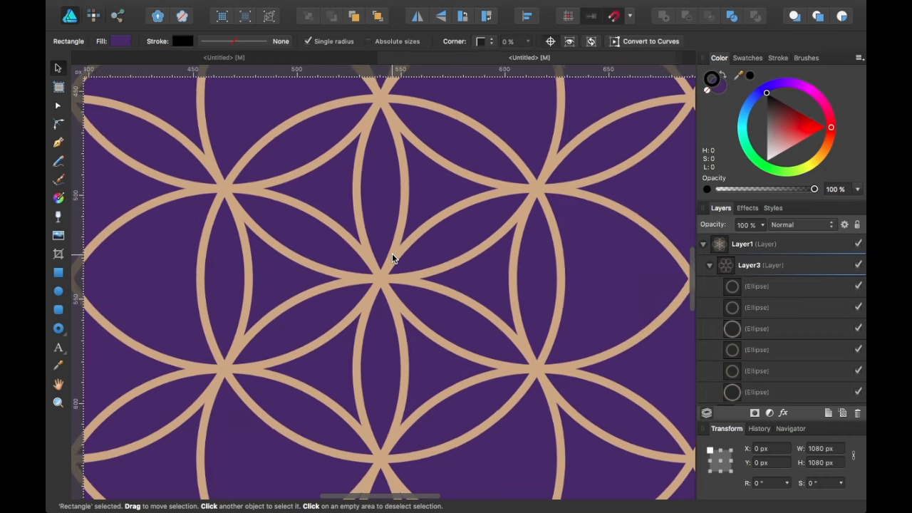
{"action": "scroll", "coordinate": [392, 258], "scroll_direction": "up", "scroll_amount": 1}
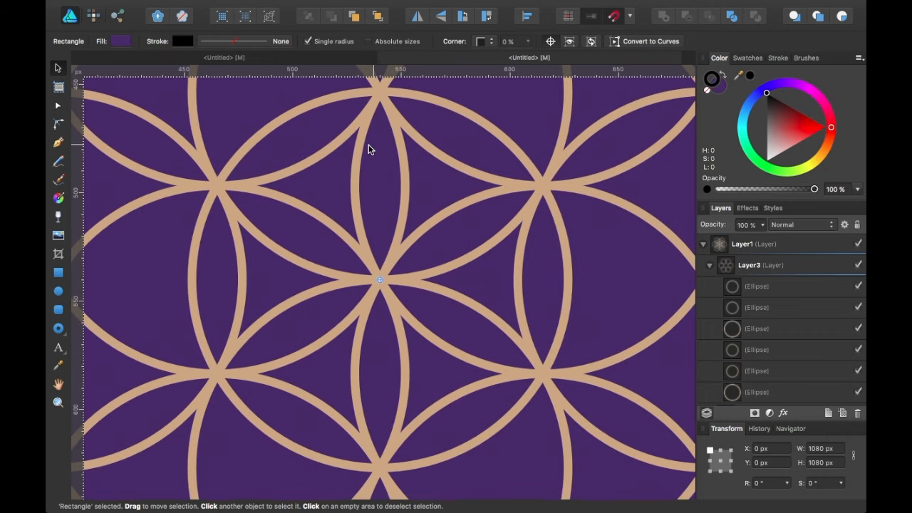
{"action": "scroll", "coordinate": [410, 279], "scroll_direction": "down", "scroll_amount": 4}
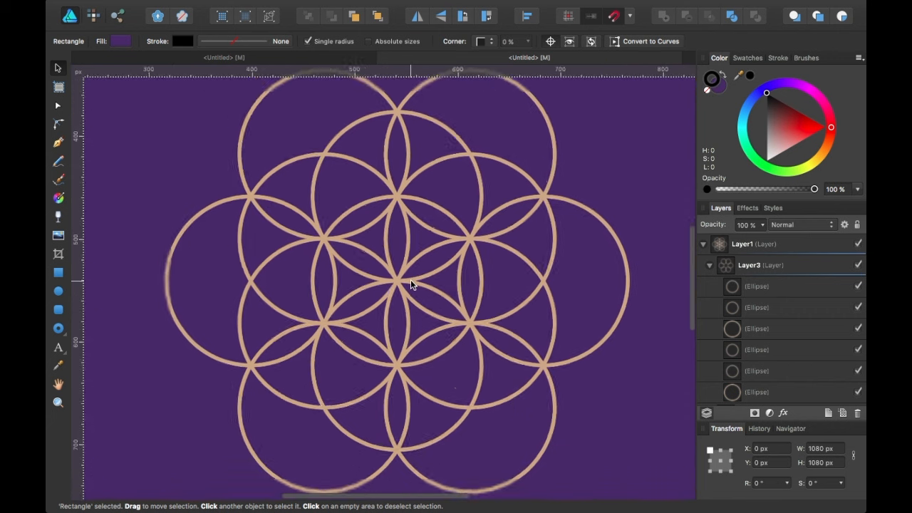
{"action": "scroll", "coordinate": [411, 279], "scroll_direction": "up", "scroll_amount": 2}
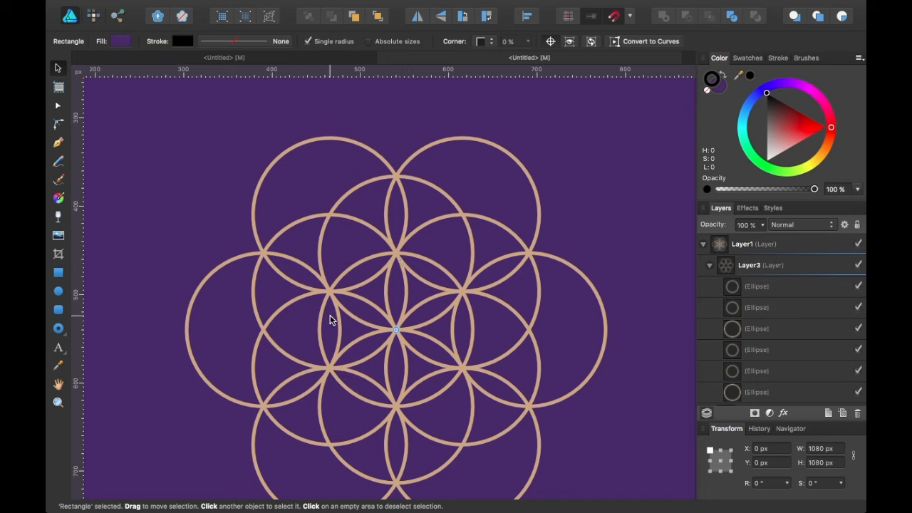
Hide Layer3 and Layer2, then stack a copy of the lone circle touching atop it.
{"action": "left_click", "coordinate": [709, 265]}
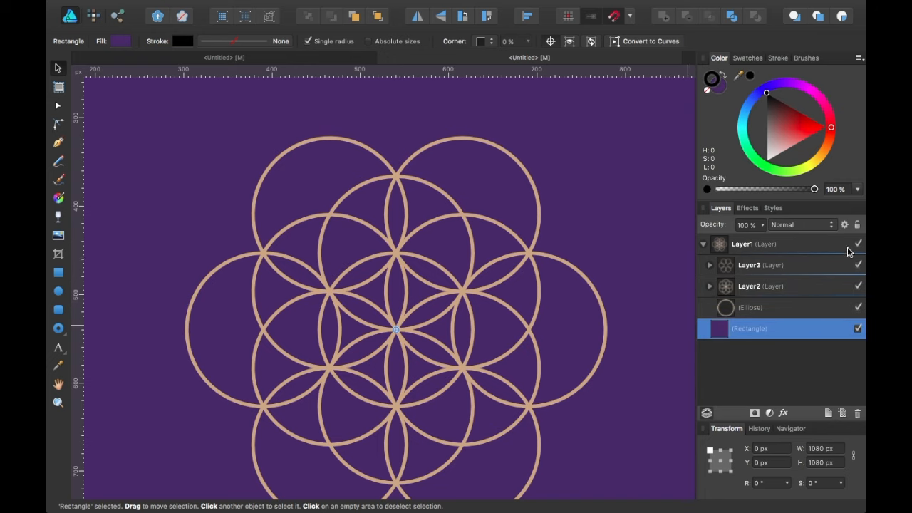
{"action": "left_click", "coordinate": [858, 265]}
{"action": "left_click", "coordinate": [858, 286]}
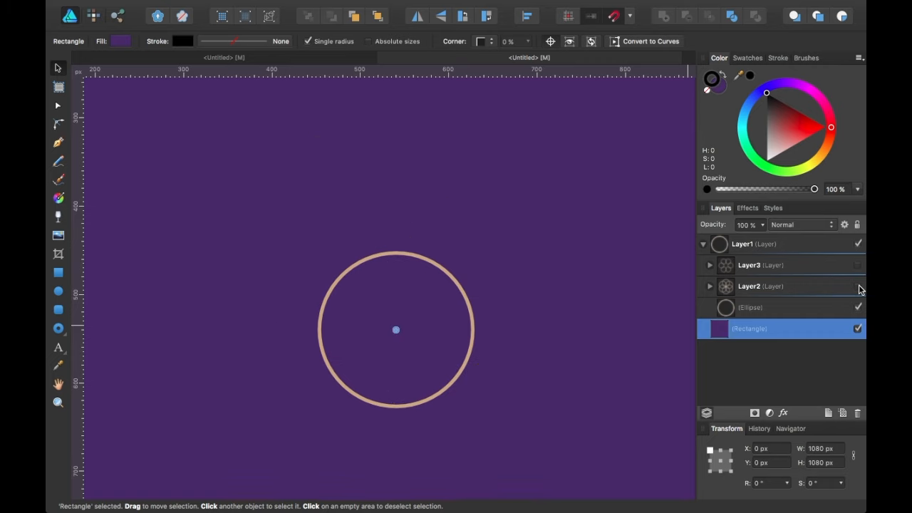
{"action": "left_click", "coordinate": [795, 313]}
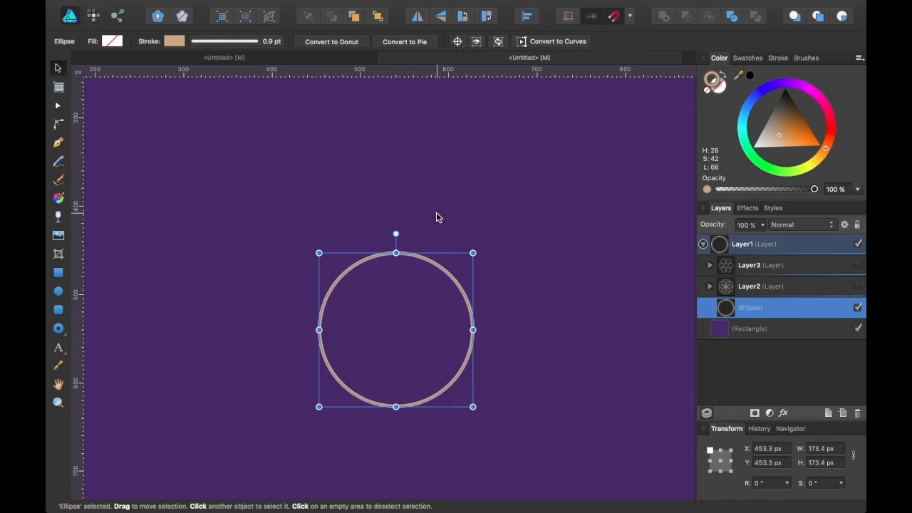
{"action": "key", "text": "super+j"}
{"action": "left_click_drag", "start_coordinate": [413, 333], "coordinate": [410, 203]}
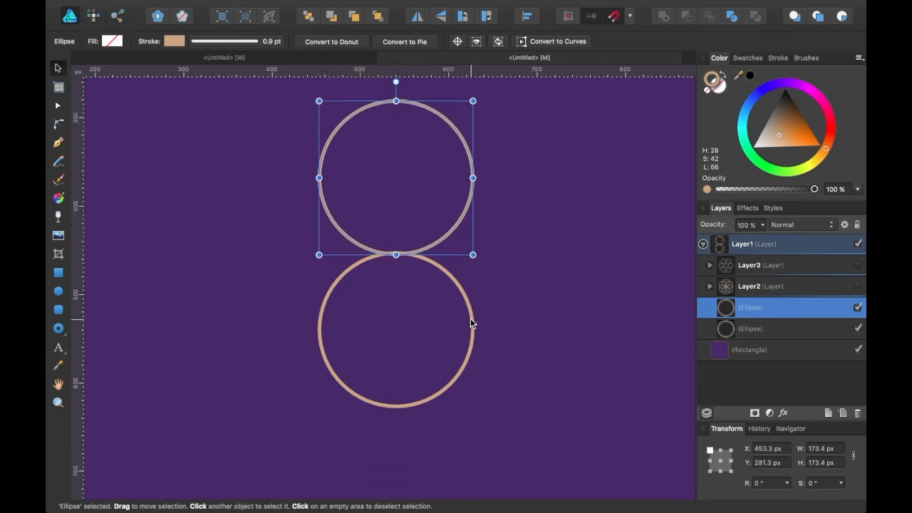
{"action": "left_click_drag", "start_coordinate": [395, 193], "coordinate": [396, 194]}
Duplicate the upper circle and place the third copy directly above the middle one.
{"action": "scroll", "coordinate": [396, 193], "scroll_direction": "down", "scroll_amount": 3}
{"action": "scroll", "coordinate": [396, 193], "scroll_direction": "up", "scroll_amount": 3}
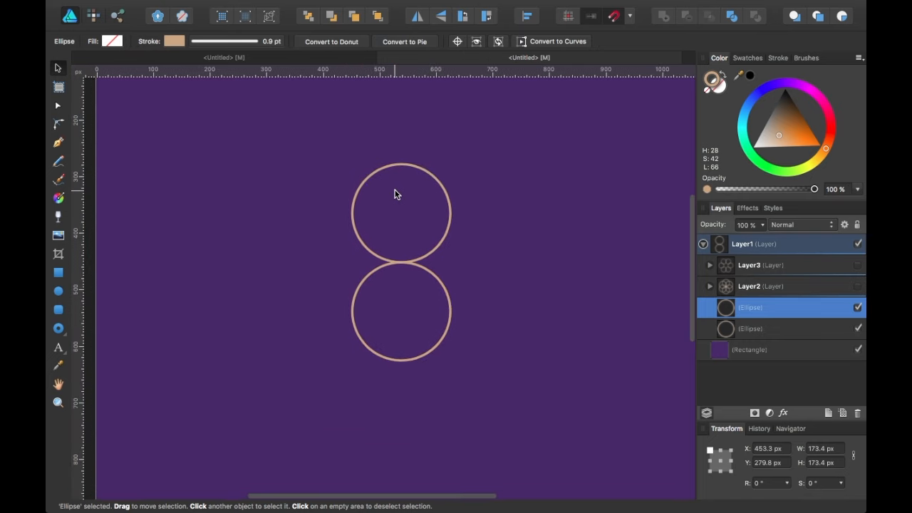
{"action": "key", "text": "super+j"}
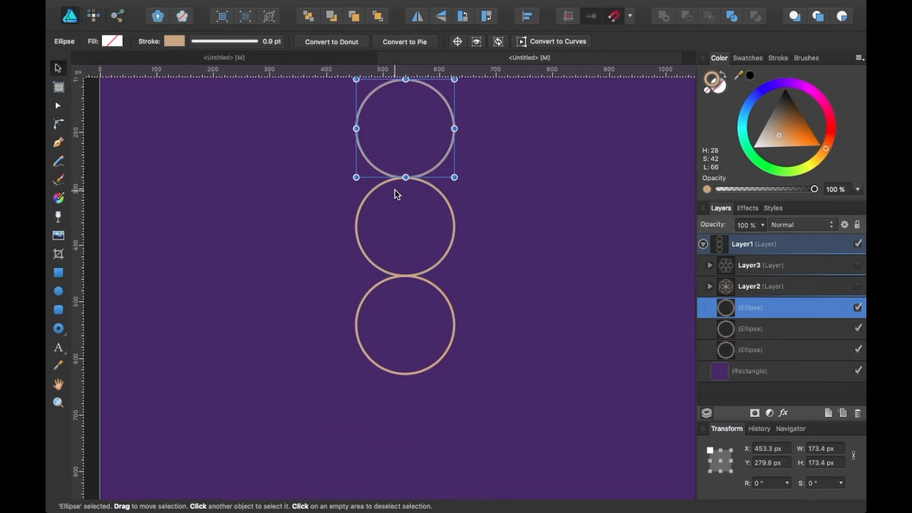
{"action": "scroll", "coordinate": [396, 194], "scroll_direction": "down", "scroll_amount": 3}
{"action": "scroll", "coordinate": [397, 194], "scroll_direction": "up", "scroll_amount": 3}
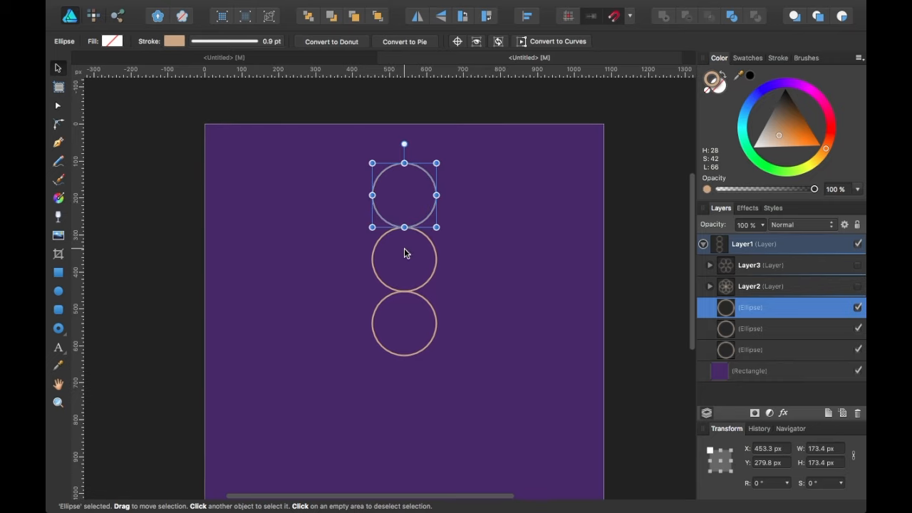
{"action": "mouse_move", "coordinate": [406, 208]}
{"action": "left_mouse_down"}
{"action": "mouse_move", "coordinate": [409, 233]}
{"action": "mouse_move", "coordinate": [407, 190]}
{"action": "mouse_move", "coordinate": [406, 198]}
{"action": "left_mouse_up"}
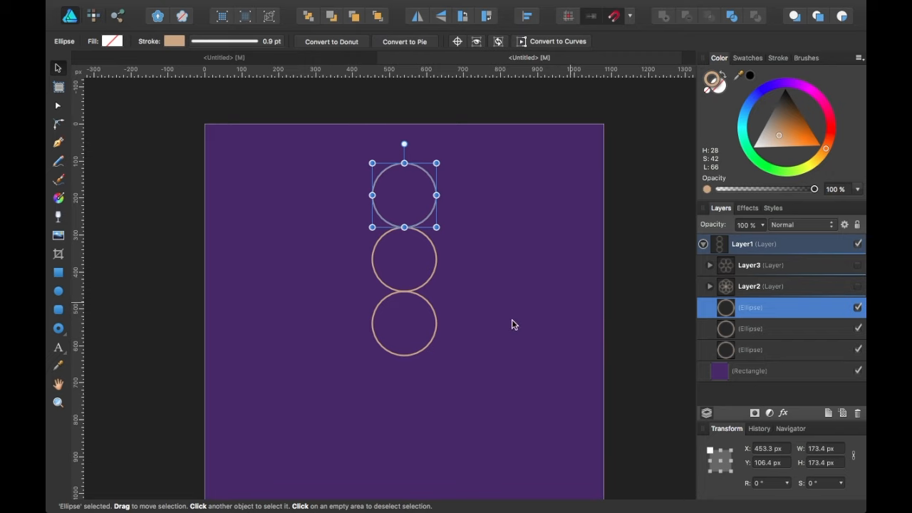
{"action": "scroll", "coordinate": [417, 334], "scroll_direction": "down", "scroll_amount": 2}
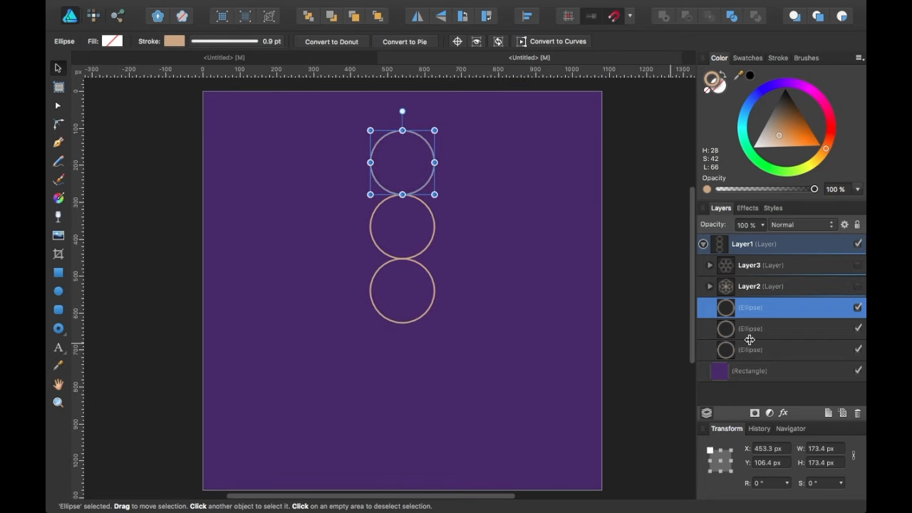
Make Layer2 and Layer3 visible again, then delete the spare circle above the flower.
{"action": "left_click", "coordinate": [858, 286]}
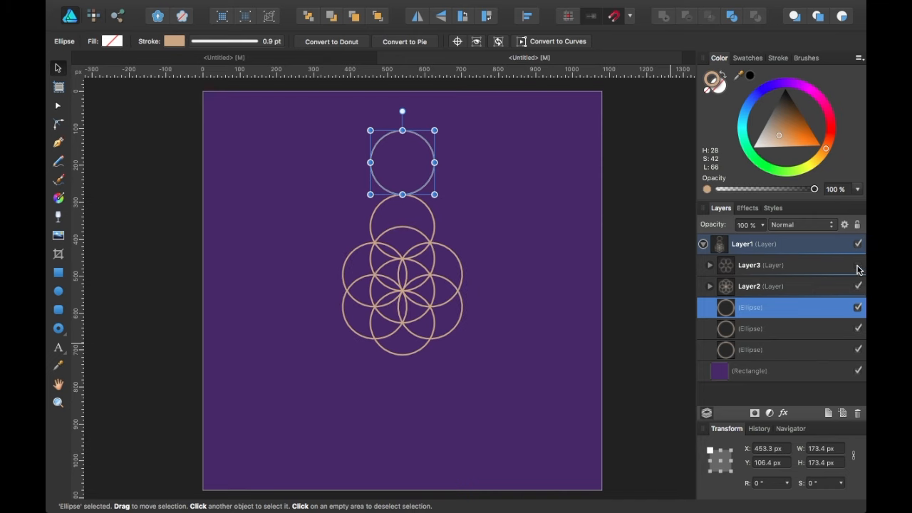
{"action": "left_click", "coordinate": [857, 265]}
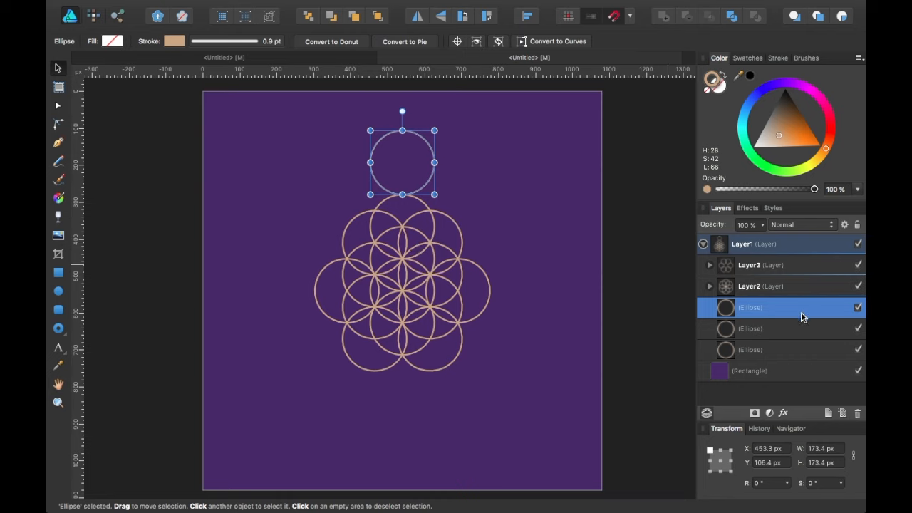
{"action": "left_click", "coordinate": [785, 329]}
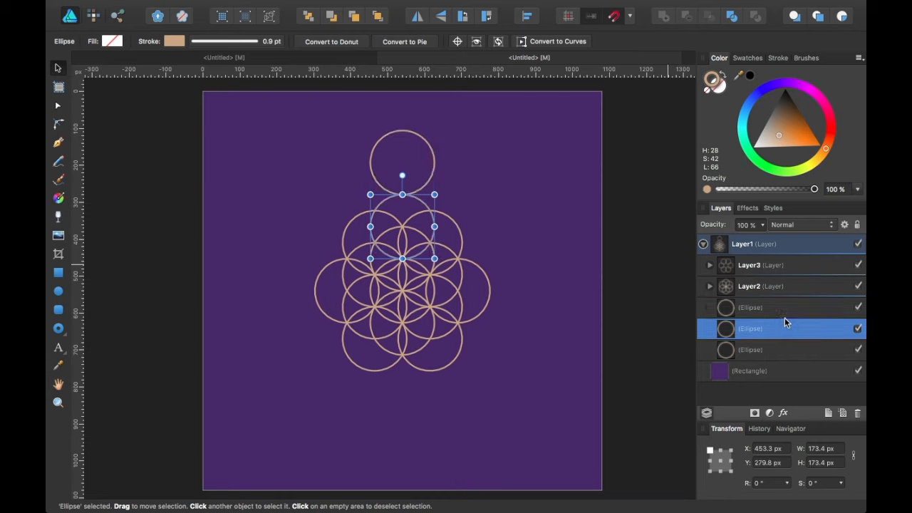
{"action": "left_click", "coordinate": [803, 310]}
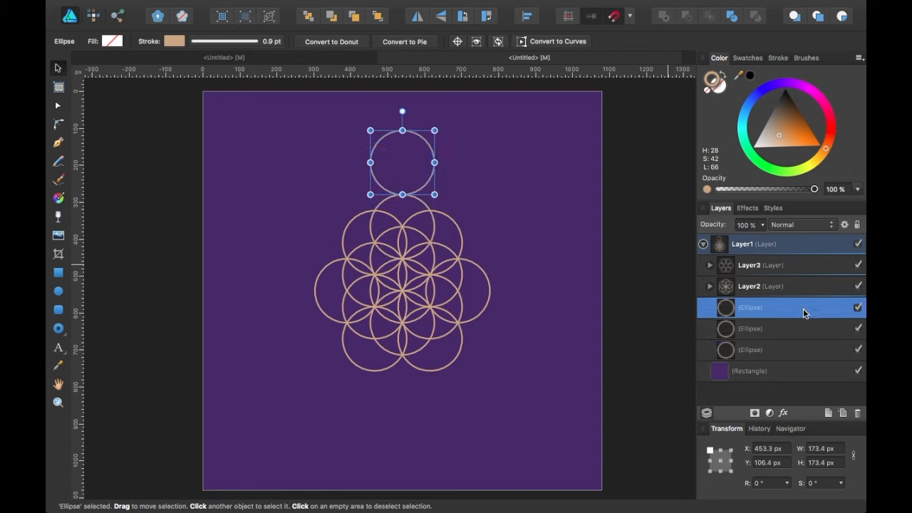
{"action": "key", "text": "Delete"}
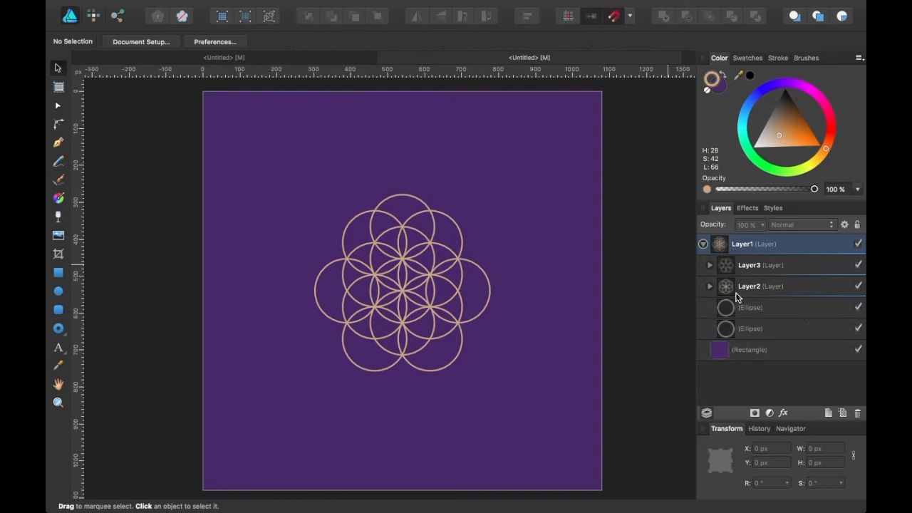
Add Layer4 and nest both flower layers, Layer3 and Layer2, inside it.
{"action": "left_click", "coordinate": [796, 265]}
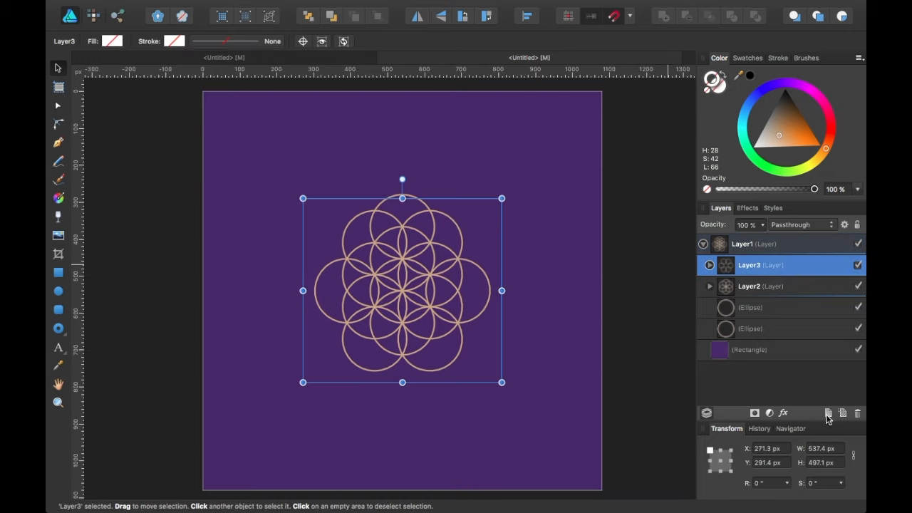
{"action": "left_click", "coordinate": [829, 414]}
{"action": "left_click", "coordinate": [776, 287]}
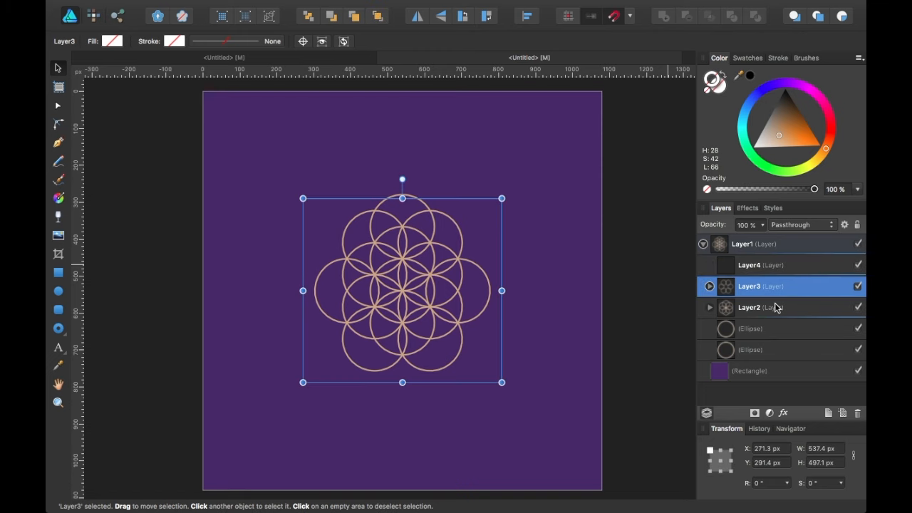
{"action": "left_click", "coordinate": [776, 307], "text": "shift"}
{"action": "left_click_drag", "start_coordinate": [768, 287], "coordinate": [767, 273]}
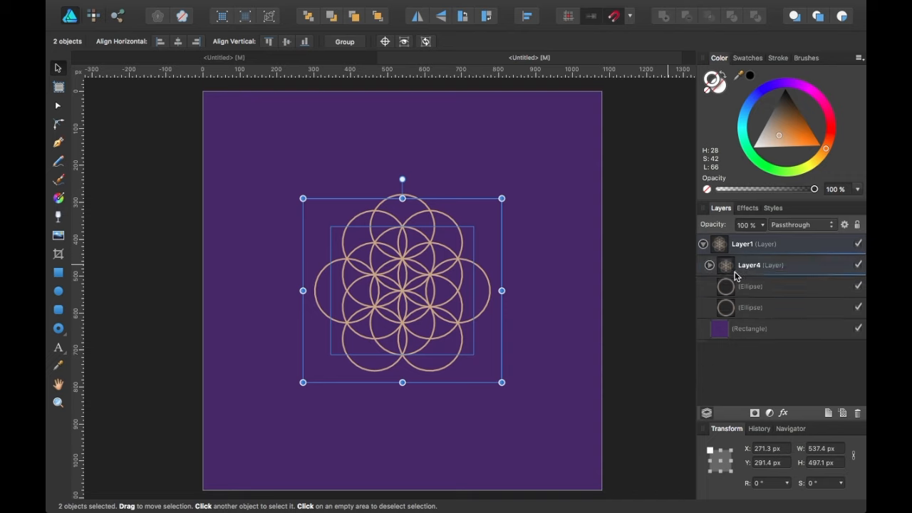
{"action": "left_click", "coordinate": [780, 270]}
Add another new layer and move the remaining spare circle into it.
{"action": "left_click", "coordinate": [830, 414]}
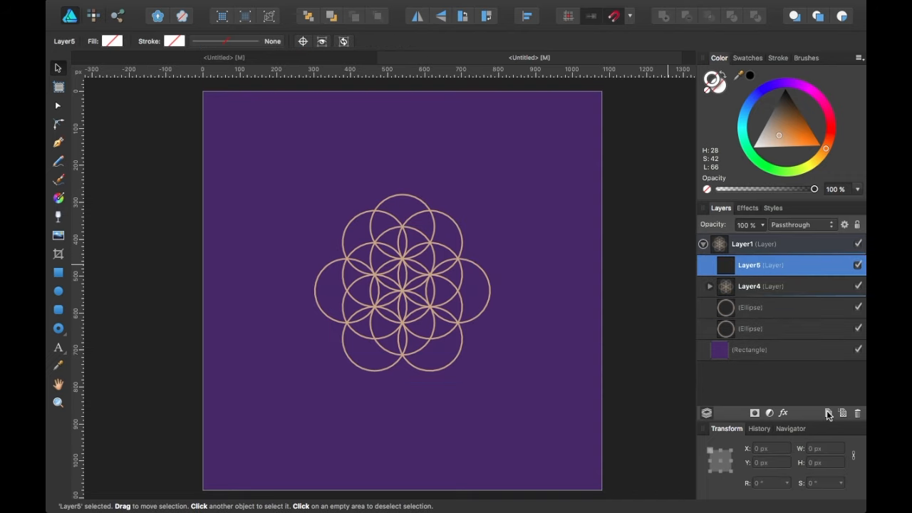
{"action": "left_click", "coordinate": [750, 311]}
{"action": "left_click_drag", "start_coordinate": [750, 311], "coordinate": [723, 268]}
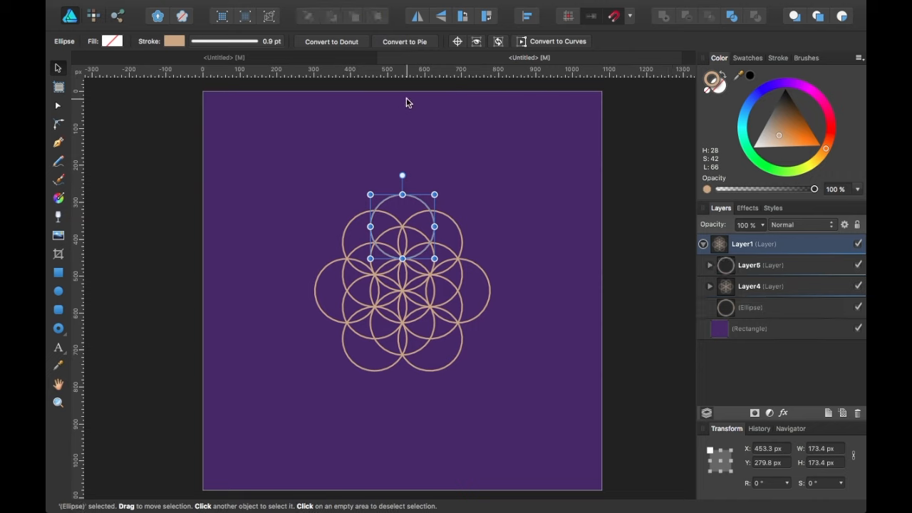
Pivot the circle on the flower's centre, rotate it -60°, and repeat two rotated duplicates.
{"action": "left_click", "coordinate": [456, 41]}
{"action": "left_click_drag", "start_coordinate": [402, 226], "coordinate": [402, 291]}
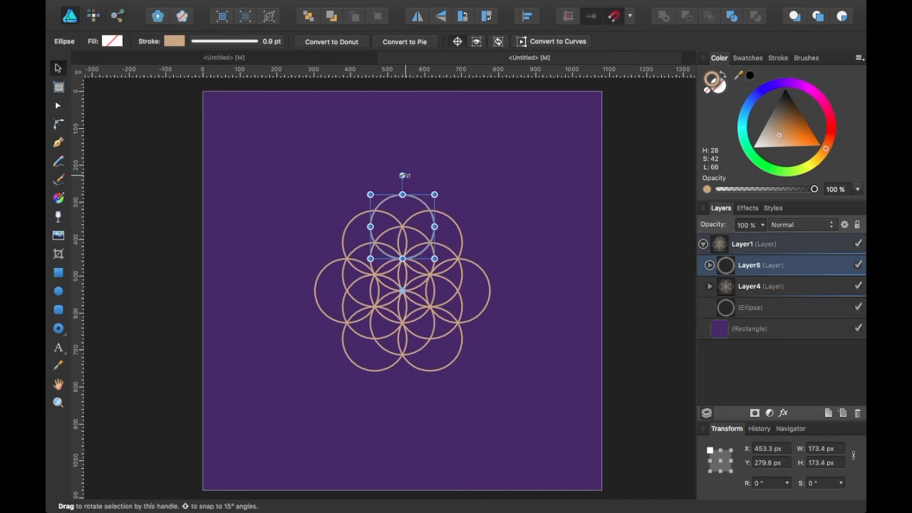
{"action": "left_click_drag", "start_coordinate": [439, 192], "coordinate": [484, 235]}
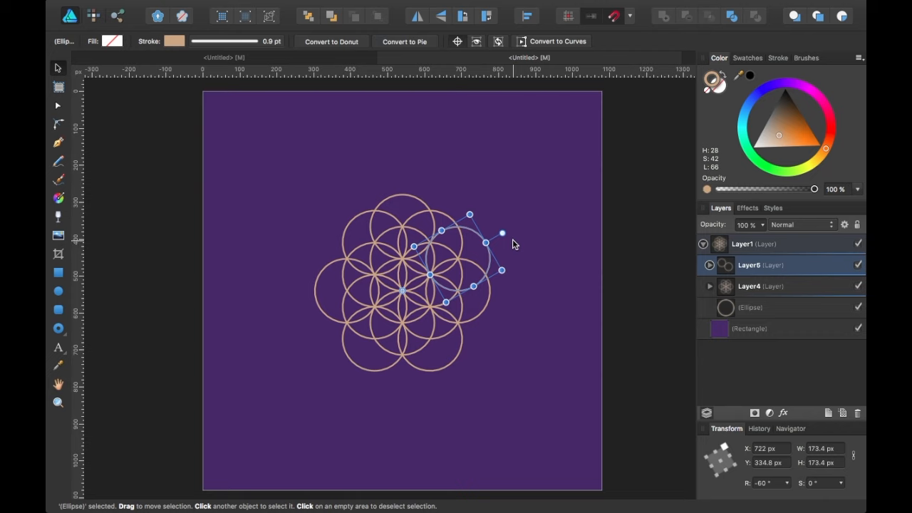
{"action": "key", "text": "super+j"}
{"action": "key", "text": "super+j"}
{"action": "key", "text": "super+j"}
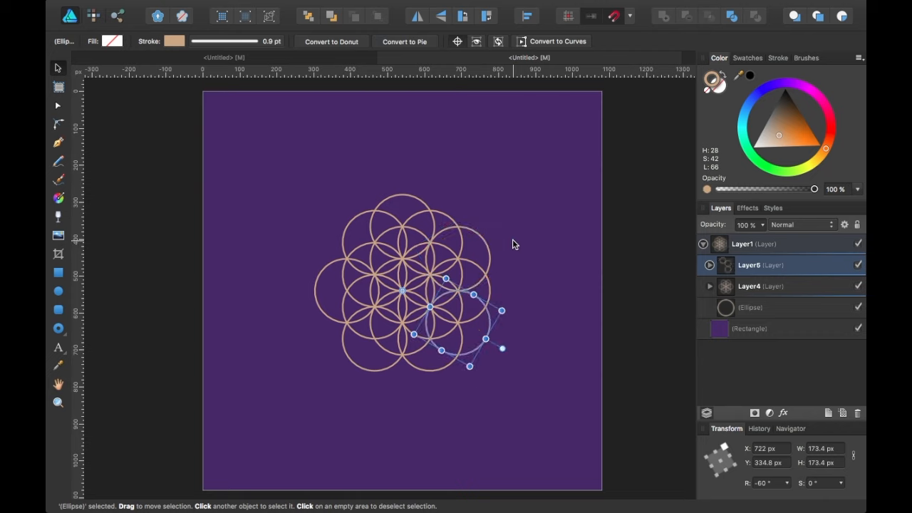
{"action": "key", "text": "super+j"}
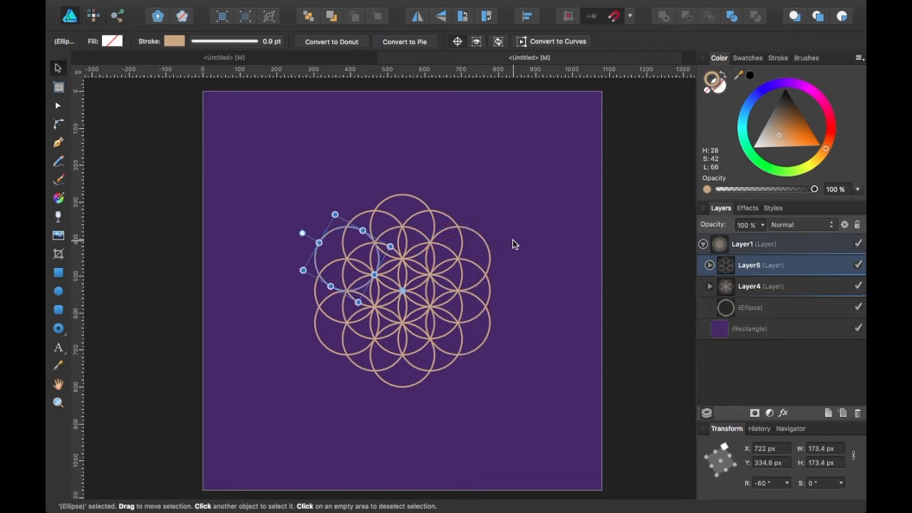
{"action": "left_click", "coordinate": [653, 283]}
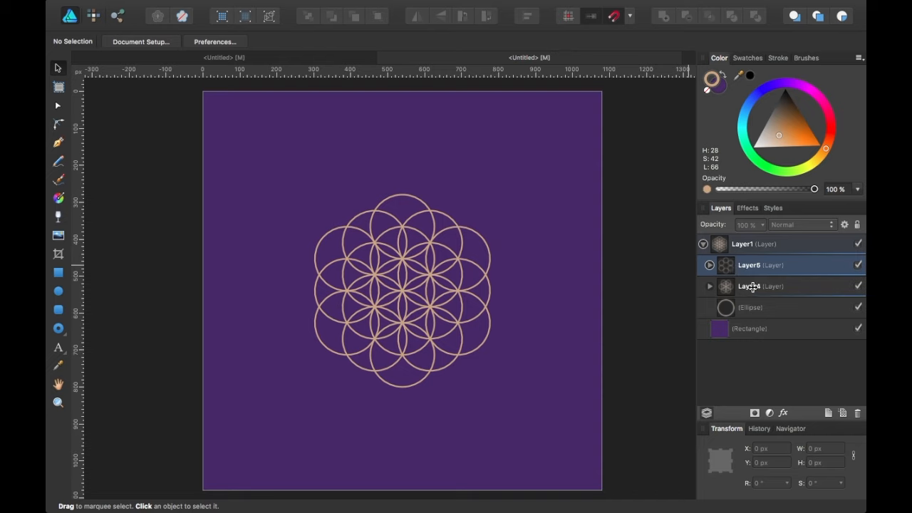
Move Layer3 and Layer2 out of Layer4, then delete the empty Layer4.
{"action": "left_click", "coordinate": [709, 285]}
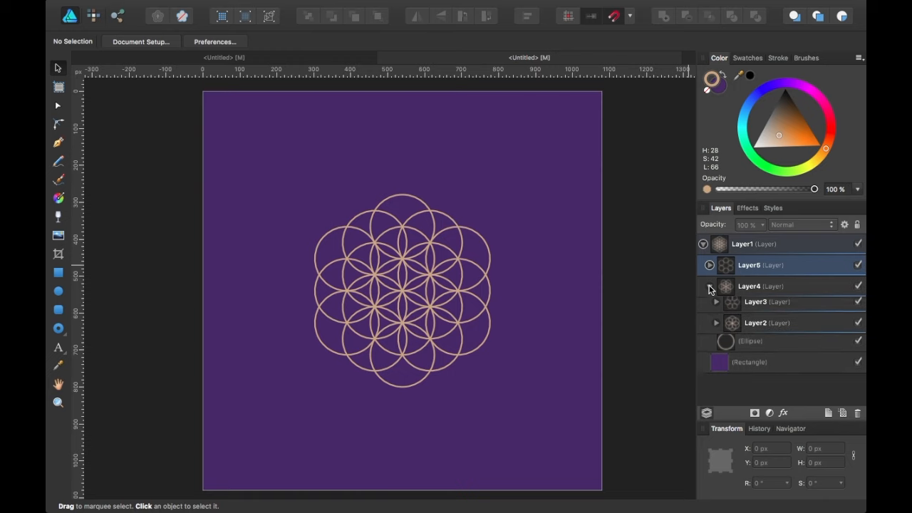
{"action": "left_click", "coordinate": [795, 314]}
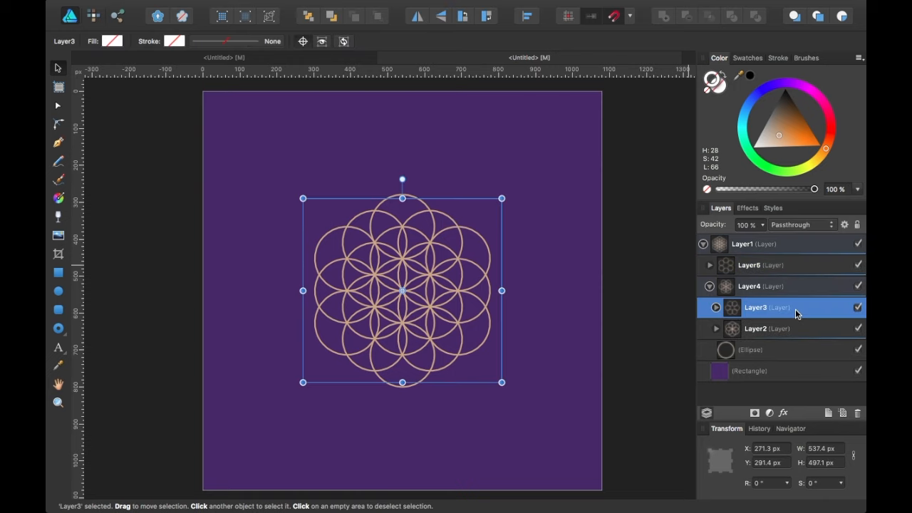
{"action": "left_click_drag", "start_coordinate": [795, 314], "coordinate": [785, 264]}
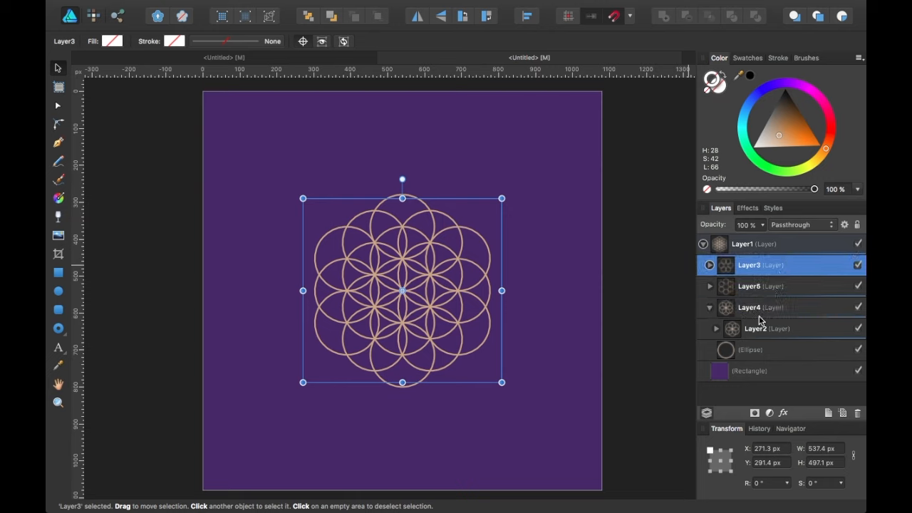
{"action": "left_click_drag", "start_coordinate": [757, 330], "coordinate": [757, 260]}
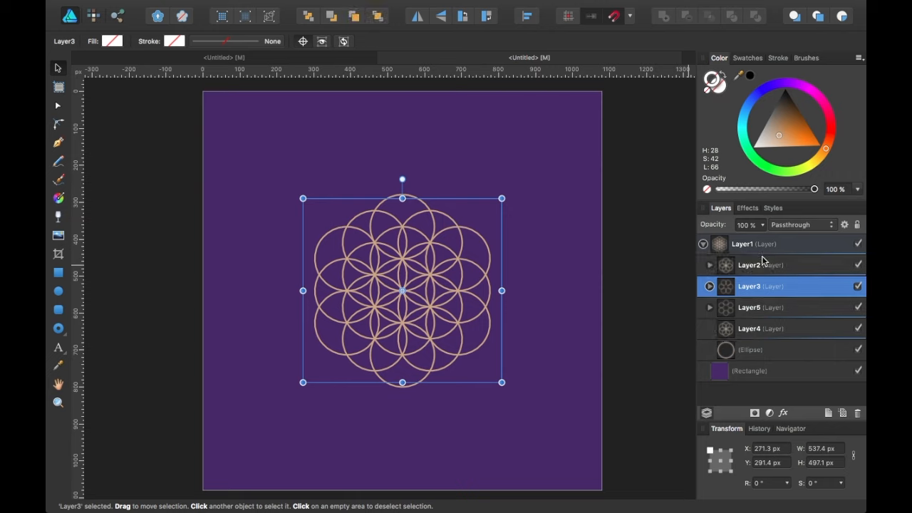
{"action": "left_click", "coordinate": [752, 332]}
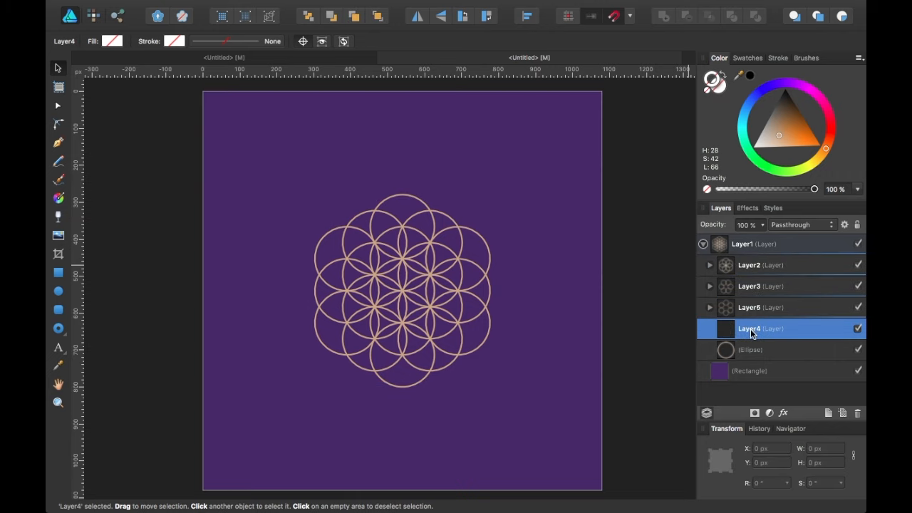
{"action": "mouse_move", "coordinate": [751, 333]}
{"action": "left_mouse_down"}
{"action": "mouse_move", "coordinate": [749, 265]}
{"action": "mouse_move", "coordinate": [754, 325]}
{"action": "left_mouse_up"}
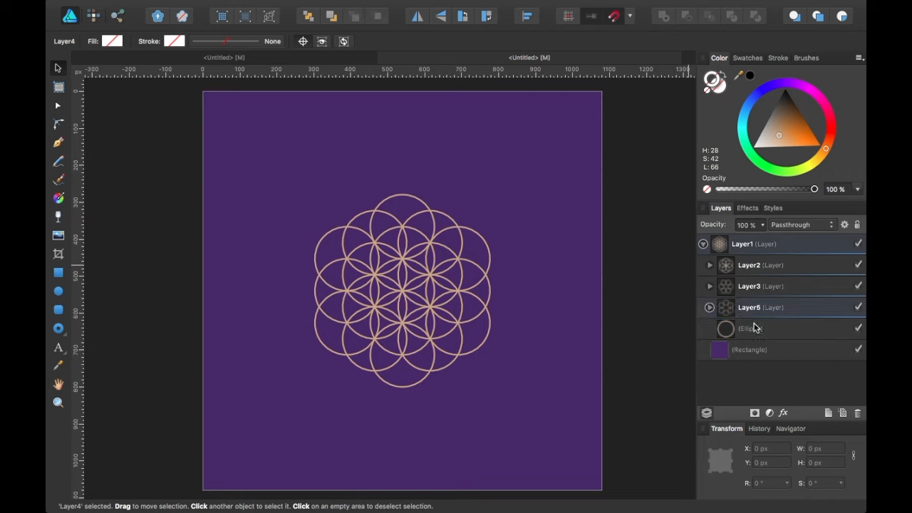
Move the larger flower and circle-ring layers above the small flower layer.
{"action": "left_click", "coordinate": [772, 287]}
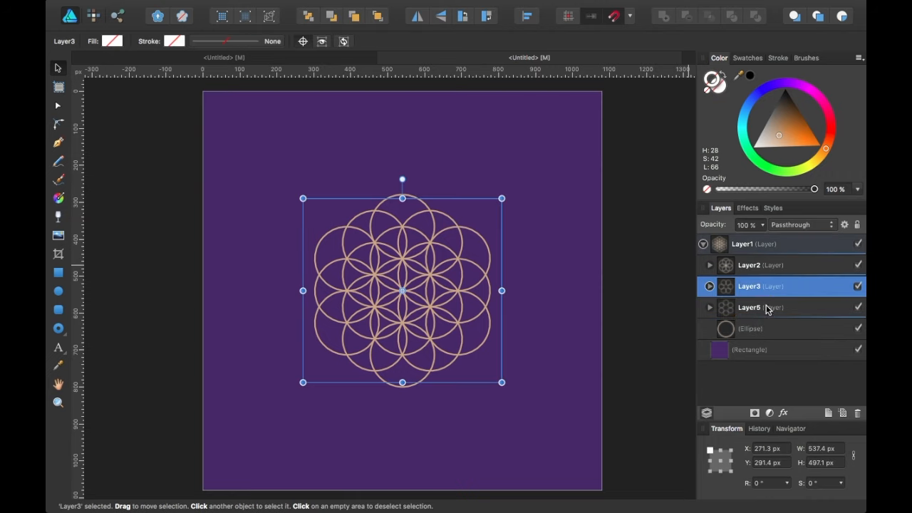
{"action": "left_click", "coordinate": [766, 308], "text": "shift"}
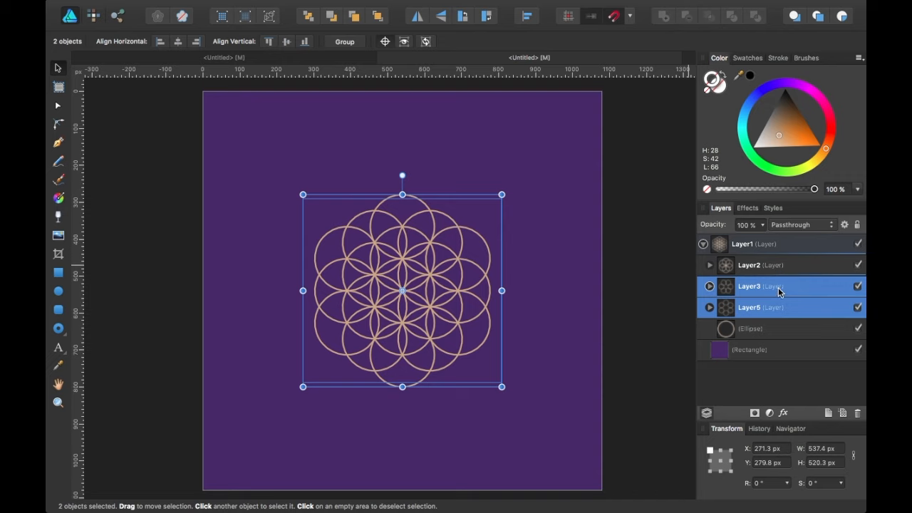
{"action": "left_click_drag", "start_coordinate": [778, 289], "coordinate": [779, 264]}
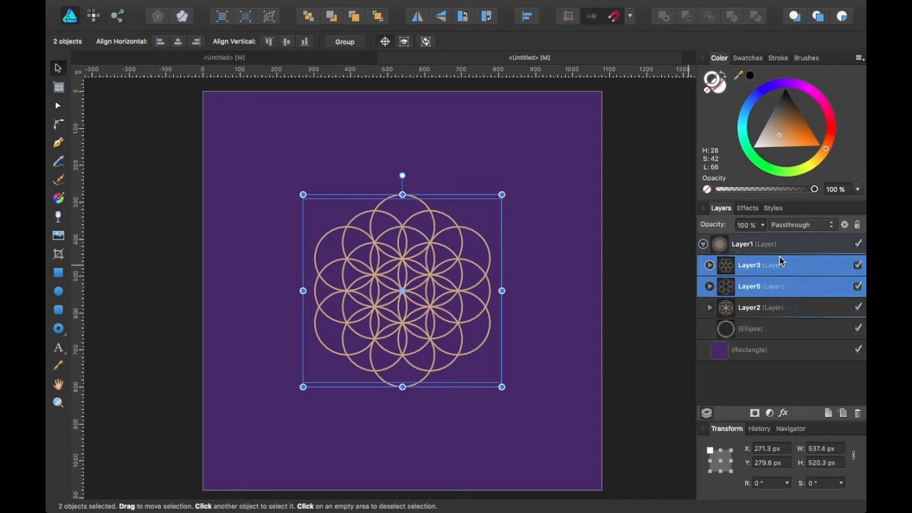
{"action": "left_click", "coordinate": [764, 315]}
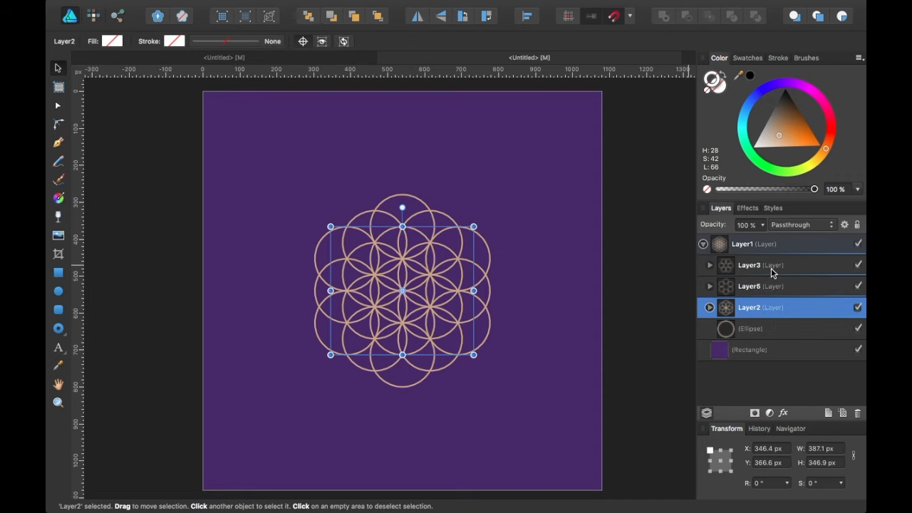
{"action": "left_click", "coordinate": [771, 267]}
Nest Layer3 and Layer5 inside a new Layer6, and add an empty Layer7 above.
{"action": "left_click", "coordinate": [828, 414]}
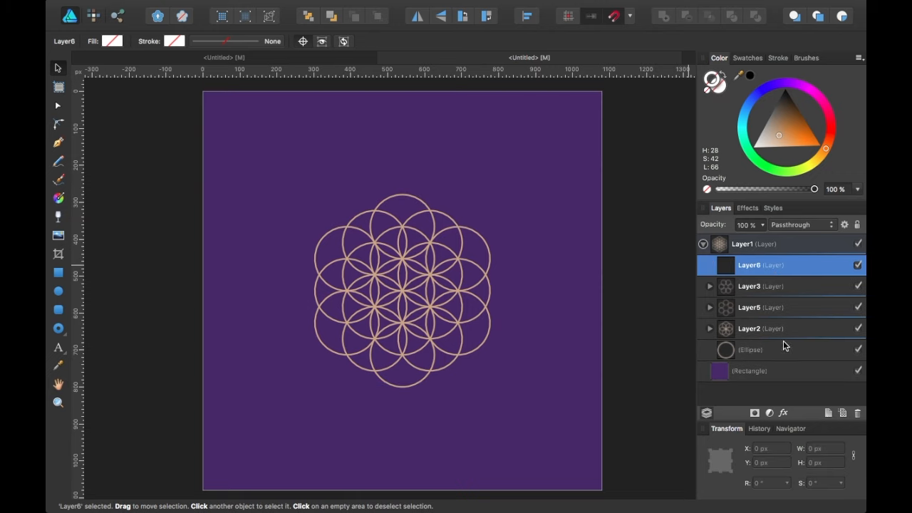
{"action": "left_click", "coordinate": [757, 291]}
{"action": "left_click", "coordinate": [756, 313], "text": "shift"}
{"action": "left_click_drag", "start_coordinate": [756, 313], "coordinate": [754, 279]}
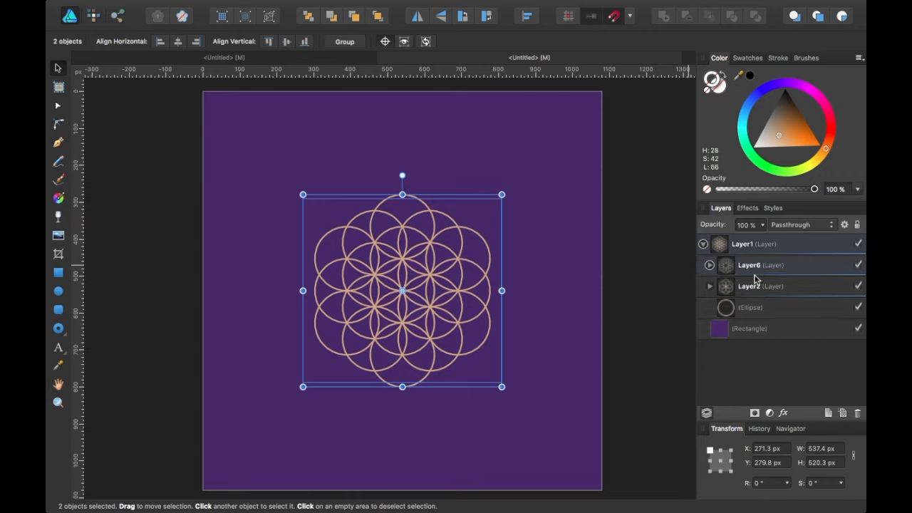
{"action": "left_click", "coordinate": [757, 271]}
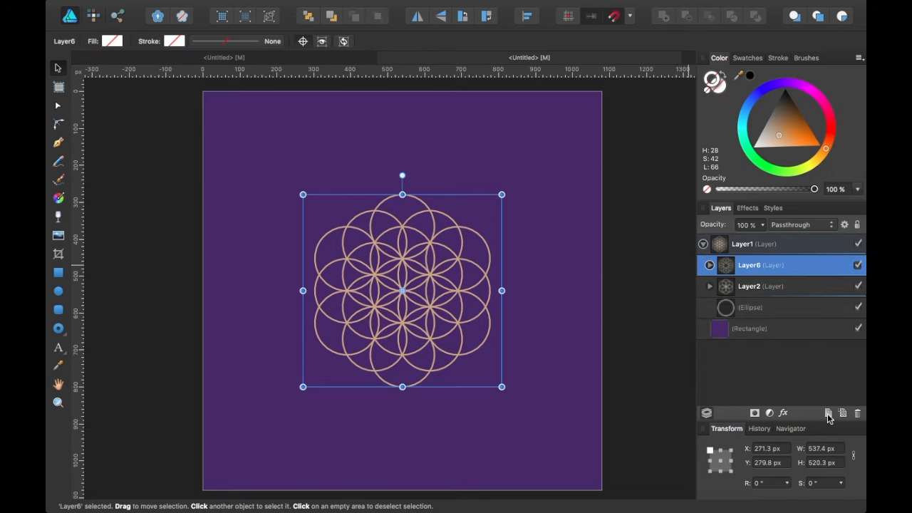
{"action": "left_click", "coordinate": [828, 414]}
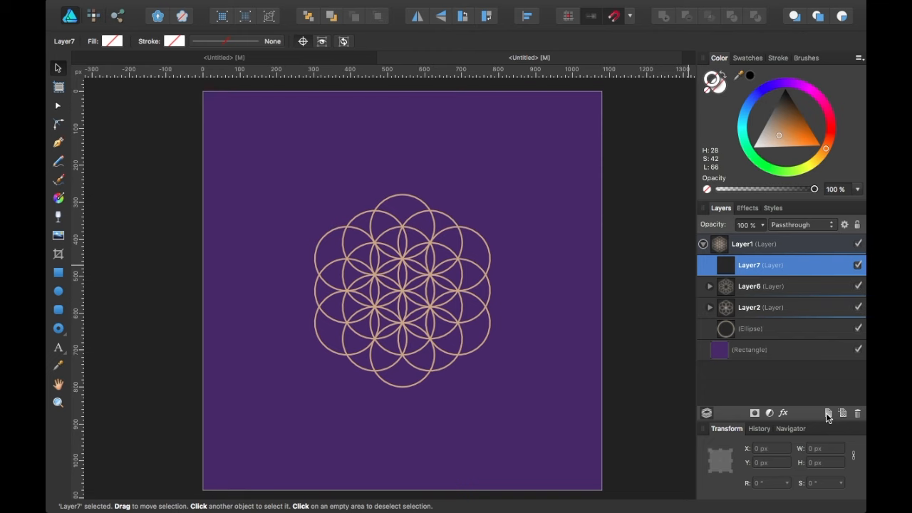
Duplicate the centre circle into Layer7, raise it to Y 193.1 px, and pivot it on the flower's centre.
{"action": "left_click", "coordinate": [760, 331]}
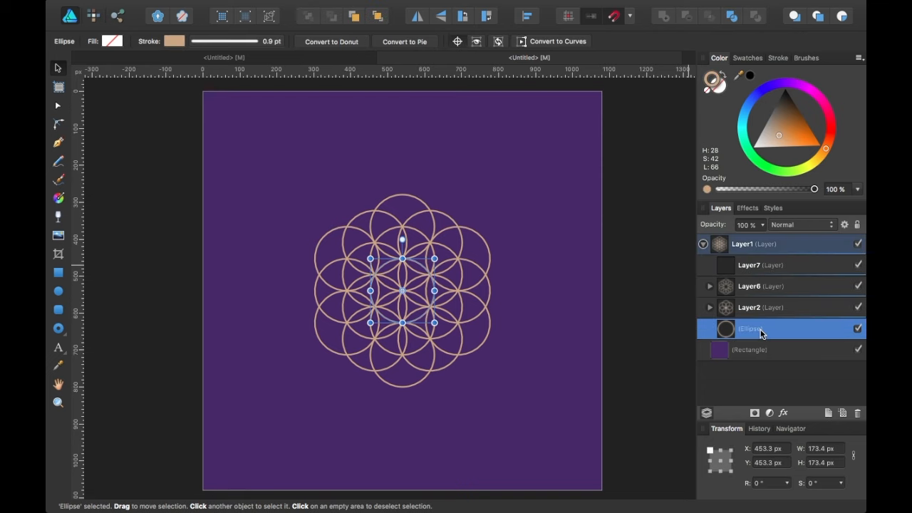
{"action": "key", "text": "super+j"}
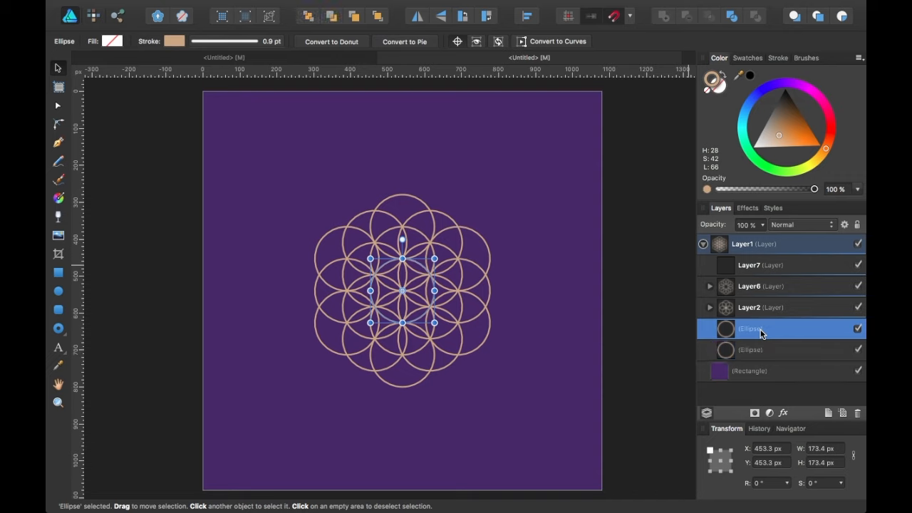
{"action": "left_click_drag", "start_coordinate": [759, 331], "coordinate": [758, 273]}
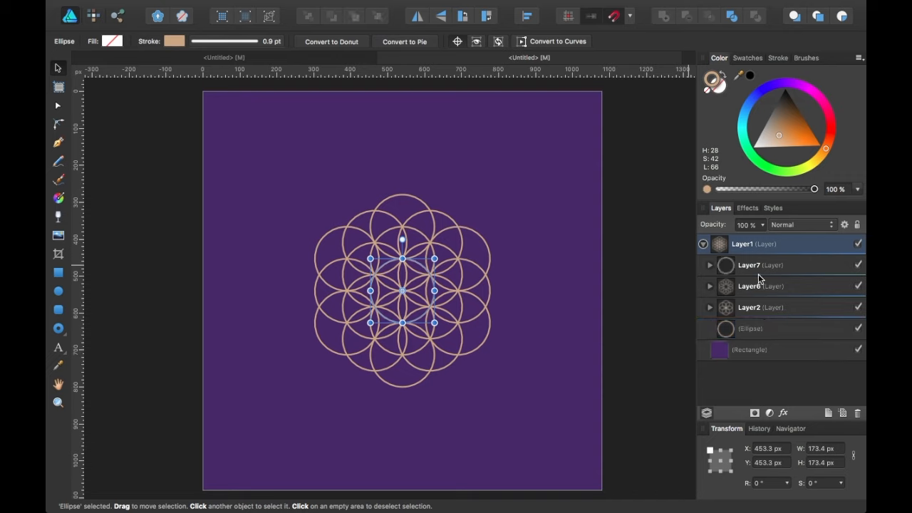
{"action": "left_click", "coordinate": [710, 266]}
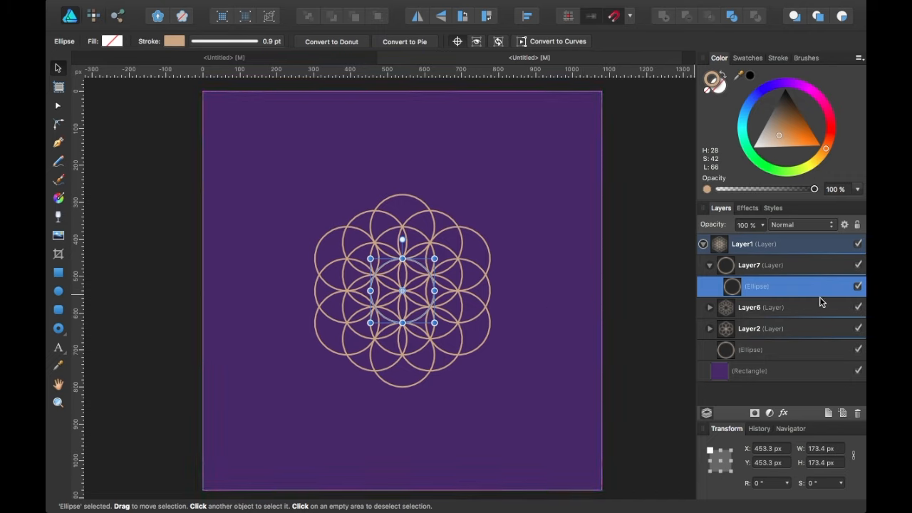
{"action": "left_click", "coordinate": [775, 265]}
{"action": "left_click", "coordinate": [780, 288]}
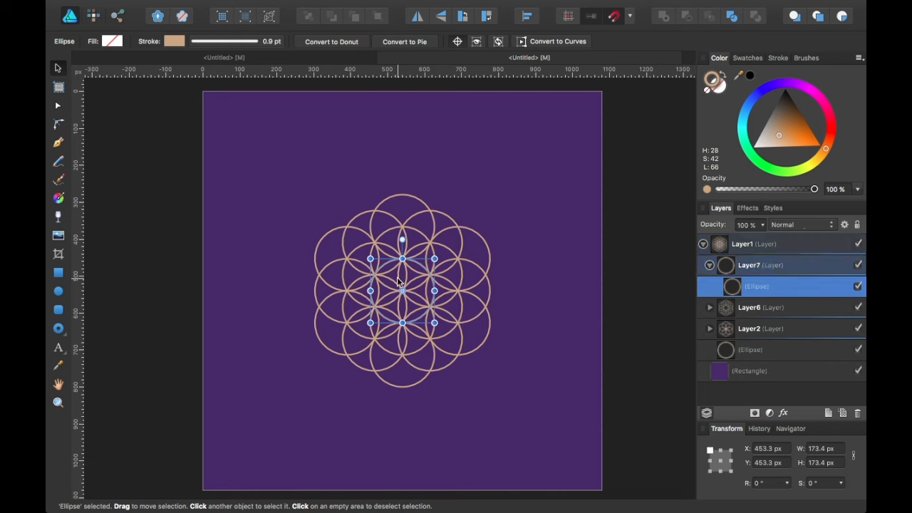
{"action": "left_click_drag", "start_coordinate": [411, 279], "coordinate": [411, 190]}
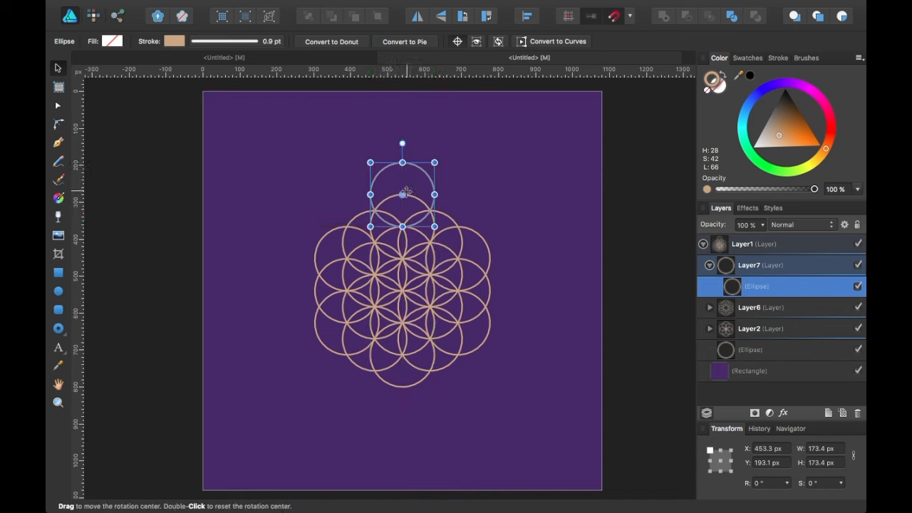
{"action": "left_click_drag", "start_coordinate": [402, 194], "coordinate": [402, 291]}
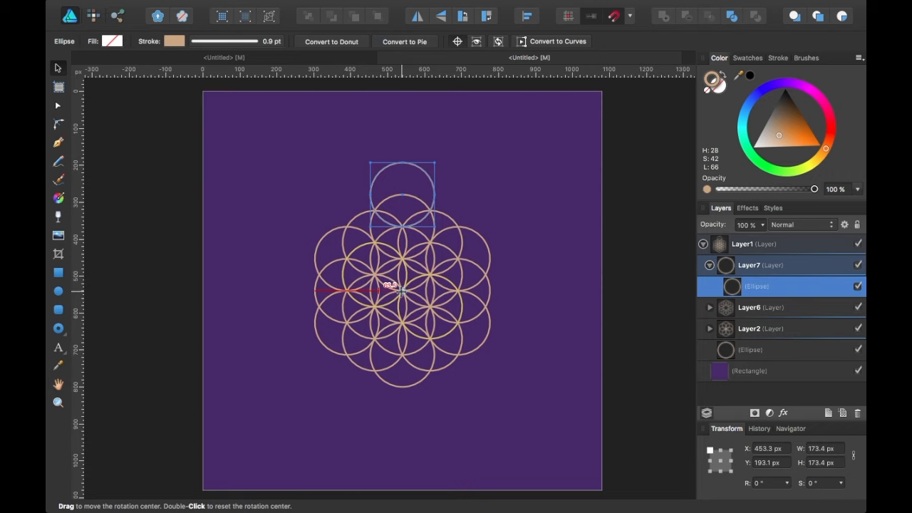
With Layer6 and Layer2 hidden, duplicate-rotate the top circle in 60° steps to make six circles.
{"action": "left_click", "coordinate": [858, 307]}
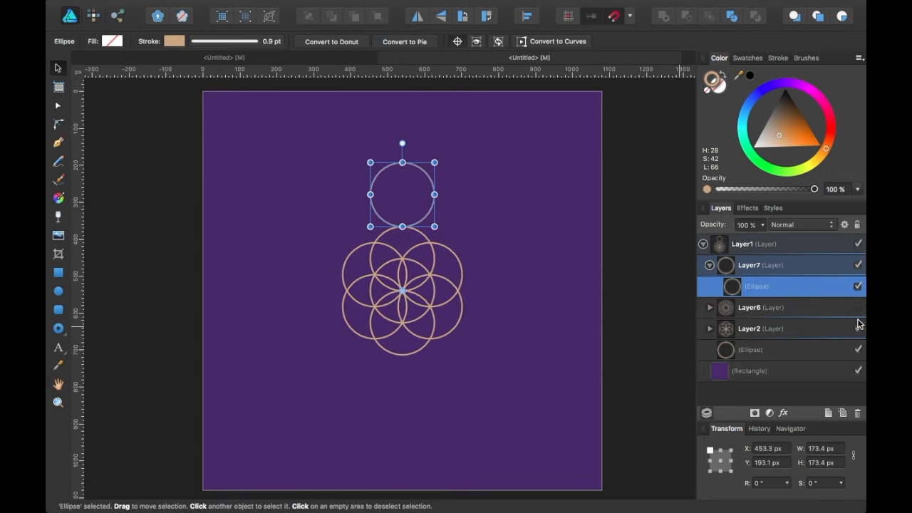
{"action": "left_click", "coordinate": [857, 328]}
{"action": "left_click_drag", "start_coordinate": [402, 291], "coordinate": [403, 289]}
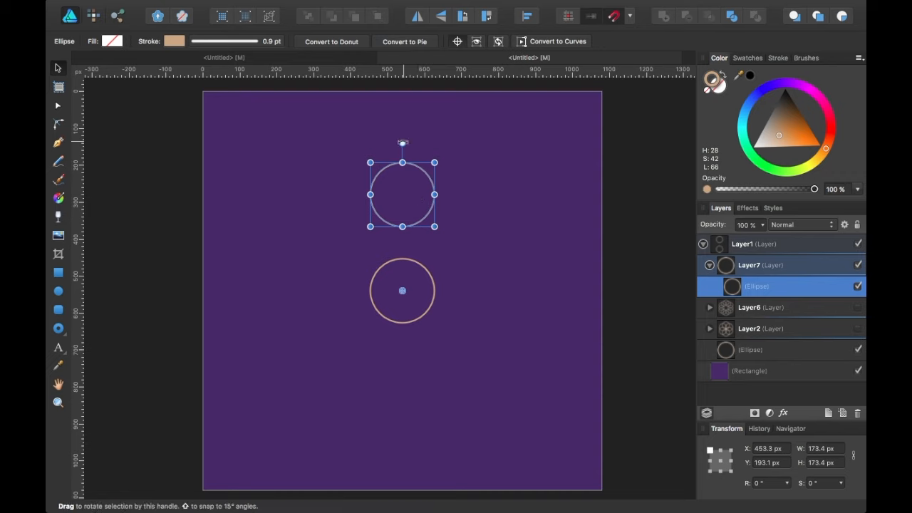
{"action": "key", "text": "ctrl+j"}
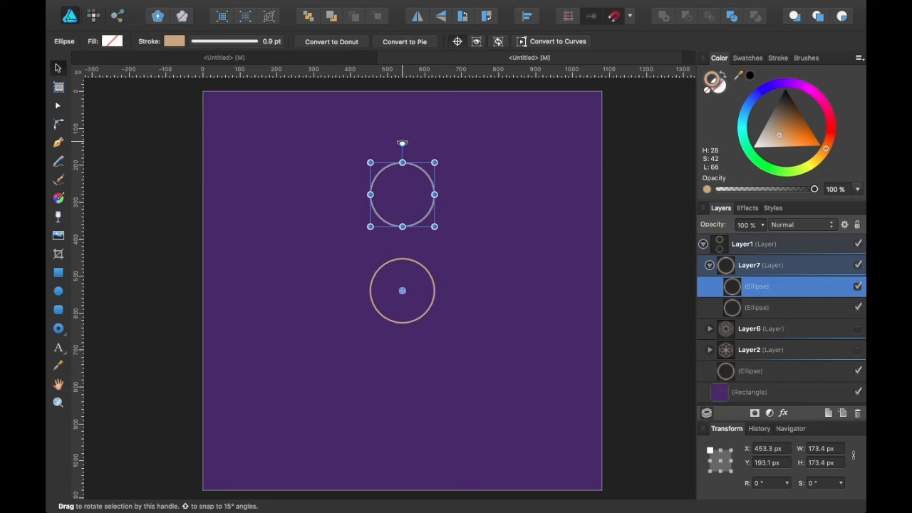
{"action": "left_click_drag", "start_coordinate": [402, 143], "coordinate": [518, 216]}
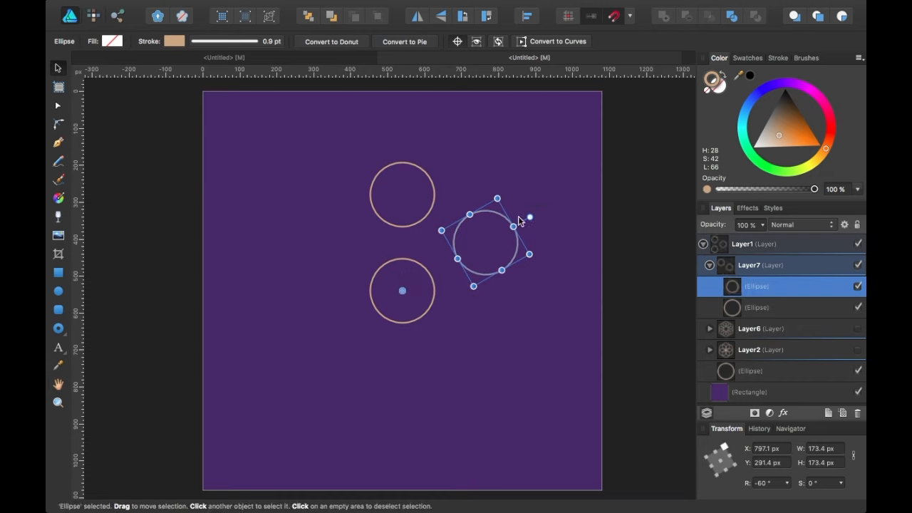
{"action": "key", "text": "ctrl+j"}
{"action": "key", "text": "ctrl+j"}
{"action": "key", "text": "ctrl+j"}
{"action": "key", "text": "ctrl+j"}
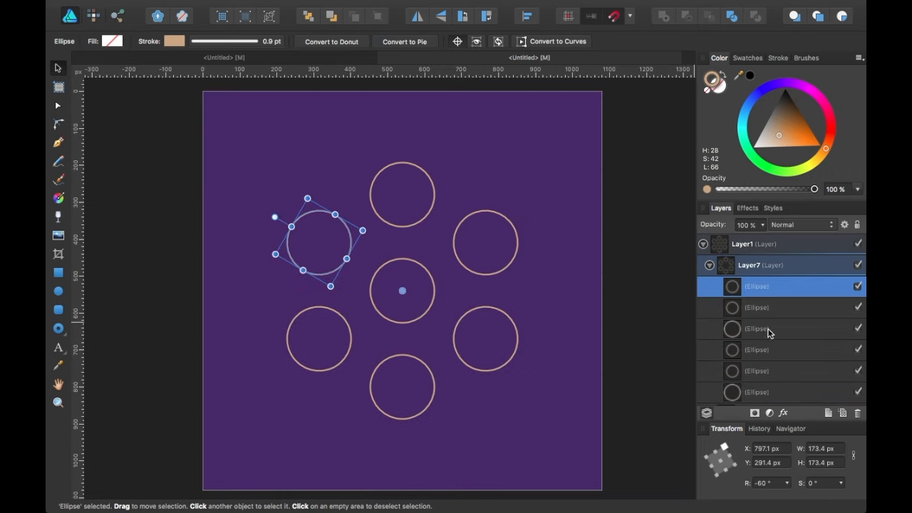
Collapse Layer7, show Layer6 and Layer2 again, and select the Layer7 group.
{"action": "left_click", "coordinate": [709, 265]}
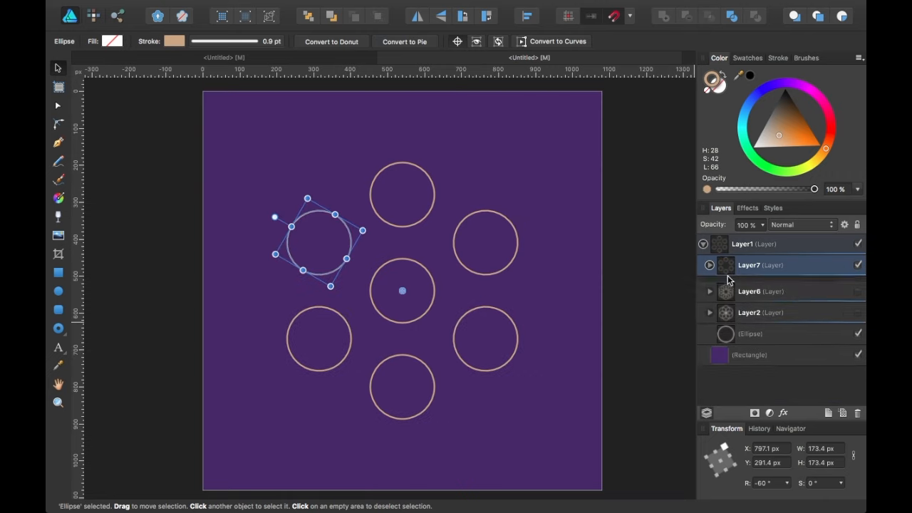
{"action": "left_click", "coordinate": [857, 286]}
{"action": "left_click", "coordinate": [858, 307]}
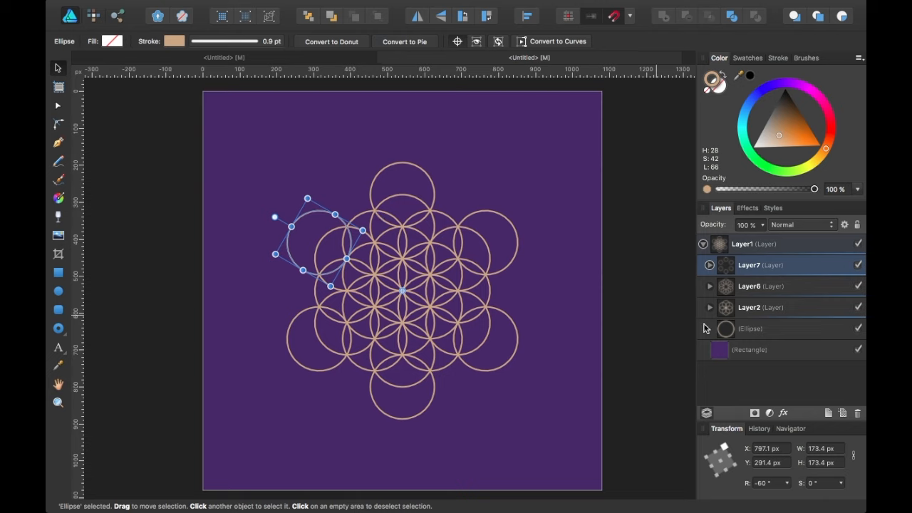
{"action": "left_click", "coordinate": [798, 261]}
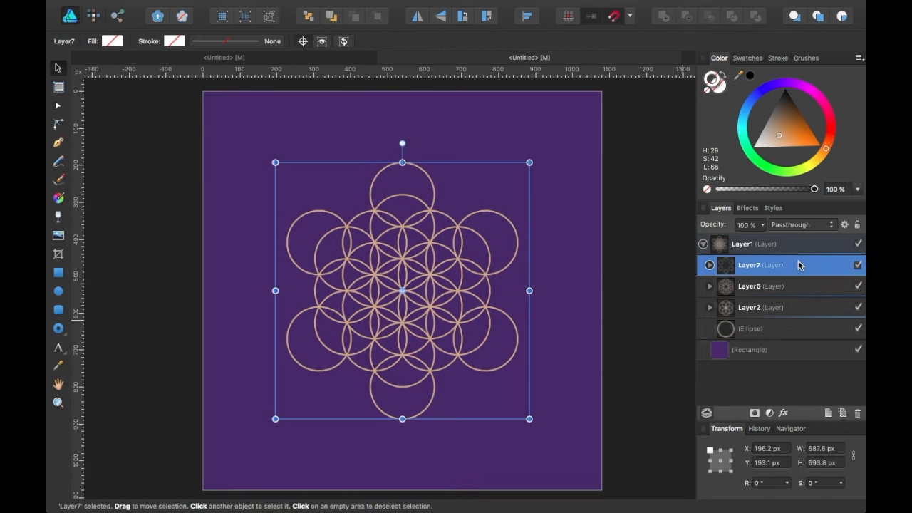
Add empty Layer8; a rotated test copy of Layer7 is made and then deleted.
{"action": "left_click", "coordinate": [828, 413]}
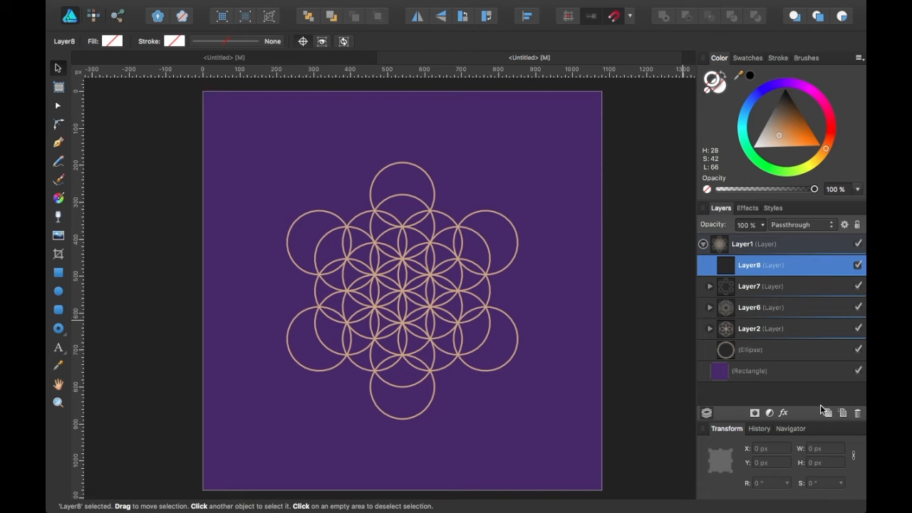
{"action": "left_click", "coordinate": [822, 289]}
{"action": "key", "text": "super+j"}
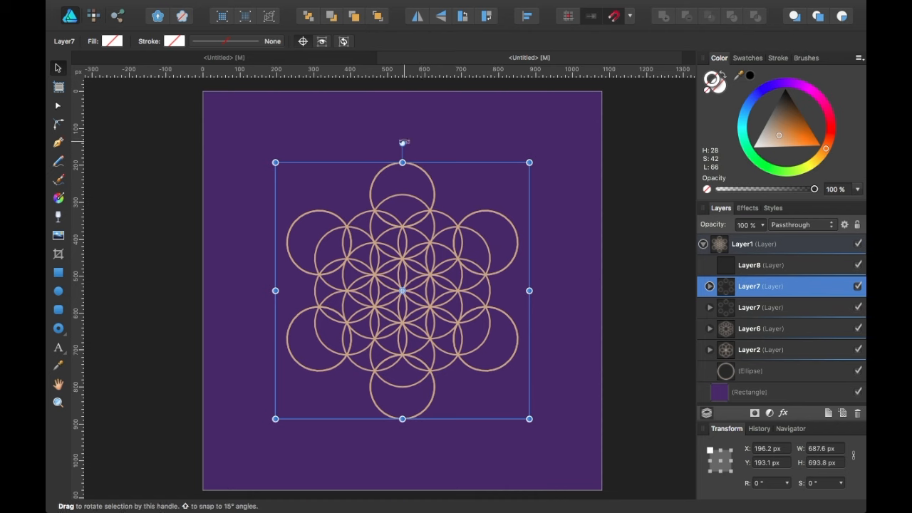
{"action": "left_click_drag", "start_coordinate": [403, 143], "coordinate": [494, 190]}
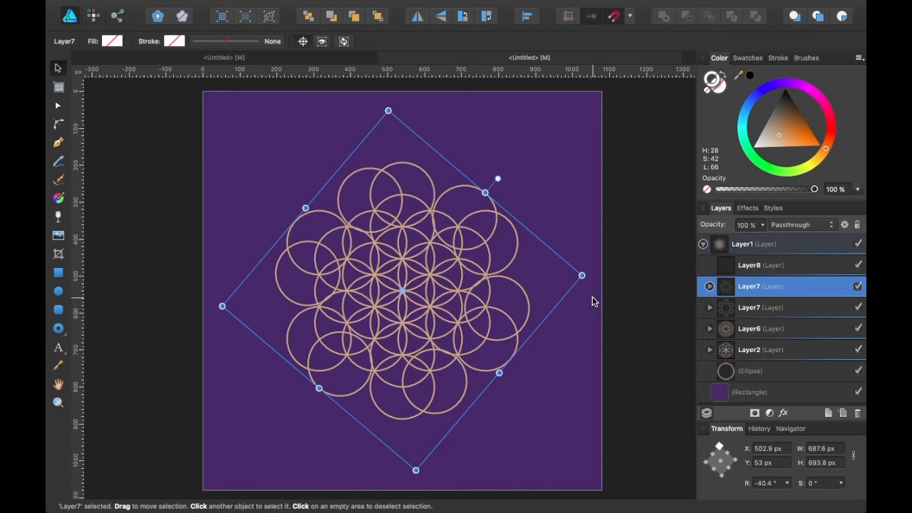
{"action": "key", "text": "Delete"}
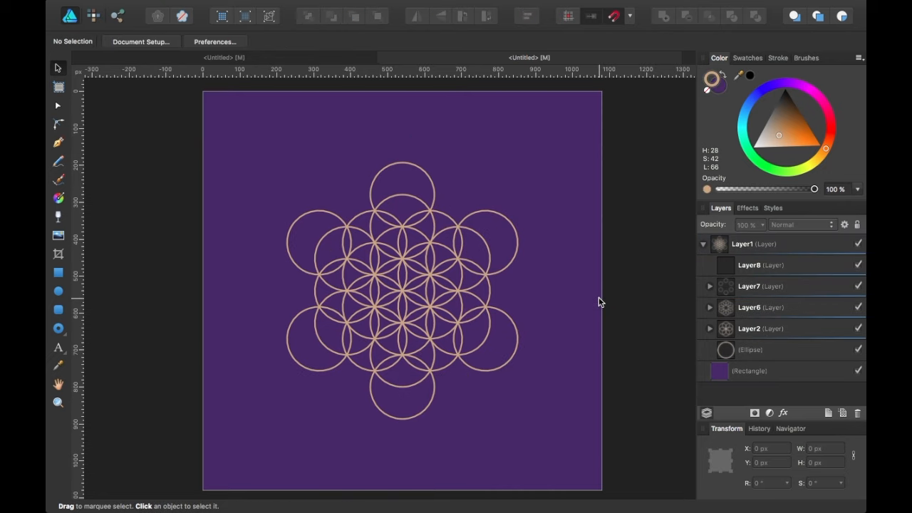
Duplicate the centre circle into Layer8 and select the copy.
{"action": "left_click", "coordinate": [795, 270]}
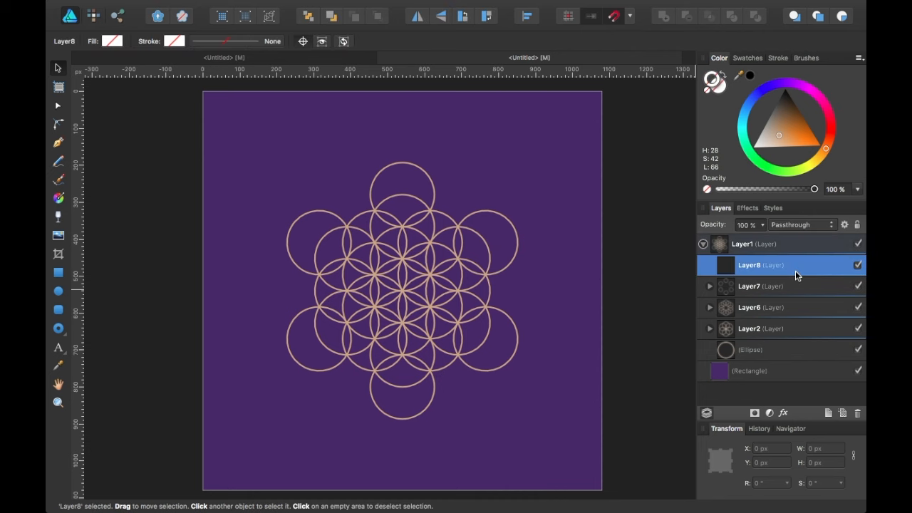
{"action": "left_click", "coordinate": [754, 350]}
{"action": "key", "text": "super+j"}
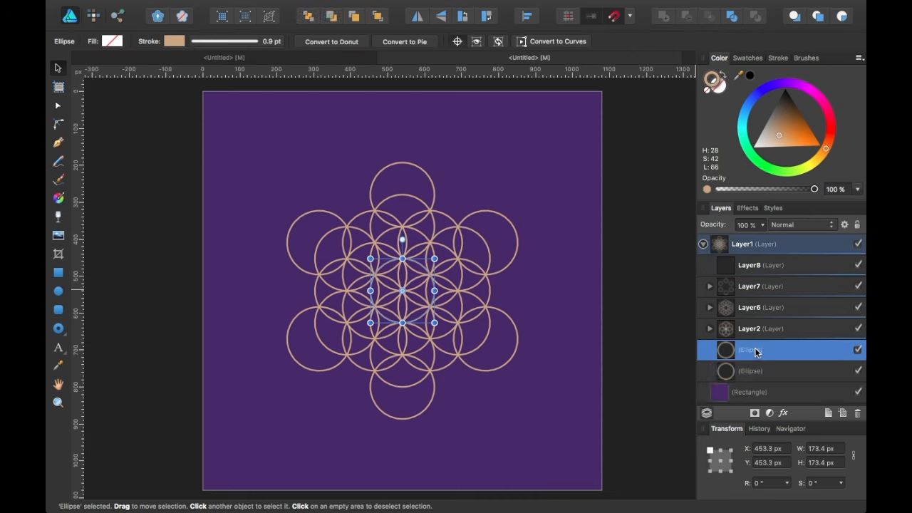
{"action": "left_click_drag", "start_coordinate": [755, 352], "coordinate": [756, 273]}
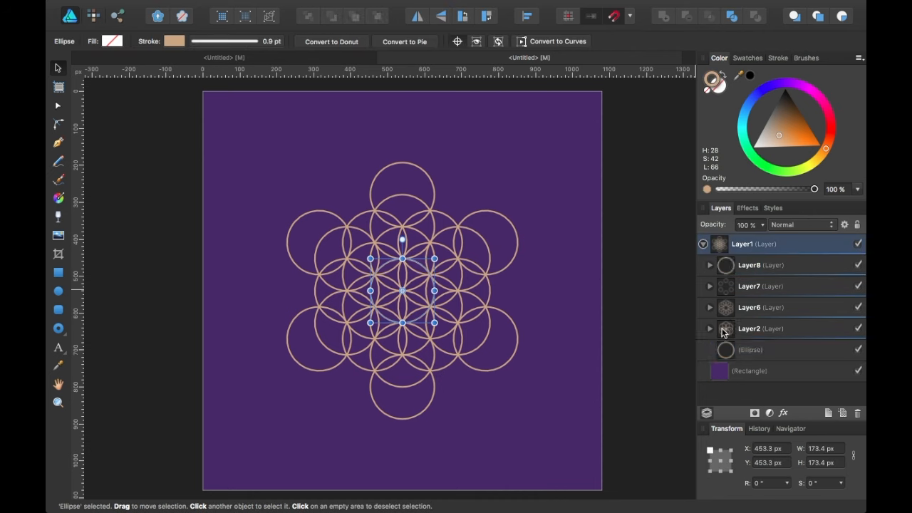
{"action": "left_click", "coordinate": [711, 266]}
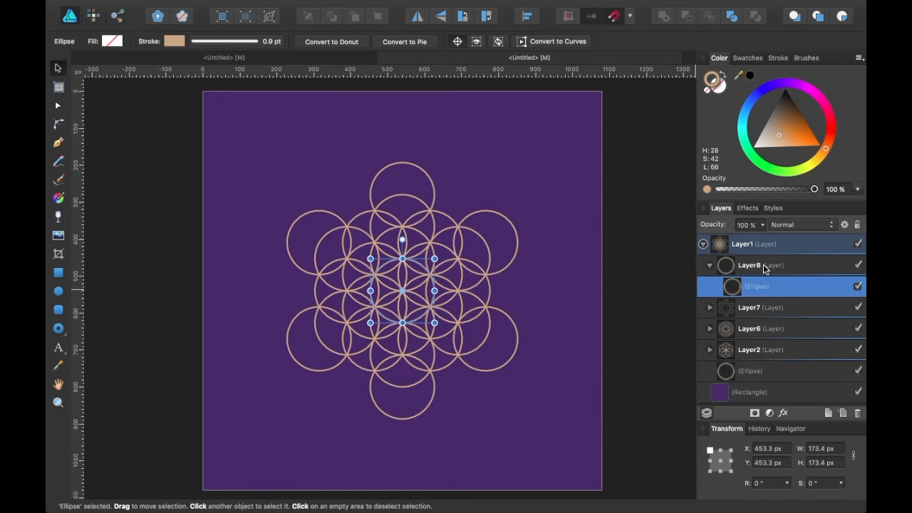
{"action": "left_click", "coordinate": [763, 266]}
{"action": "left_click", "coordinate": [764, 284]}
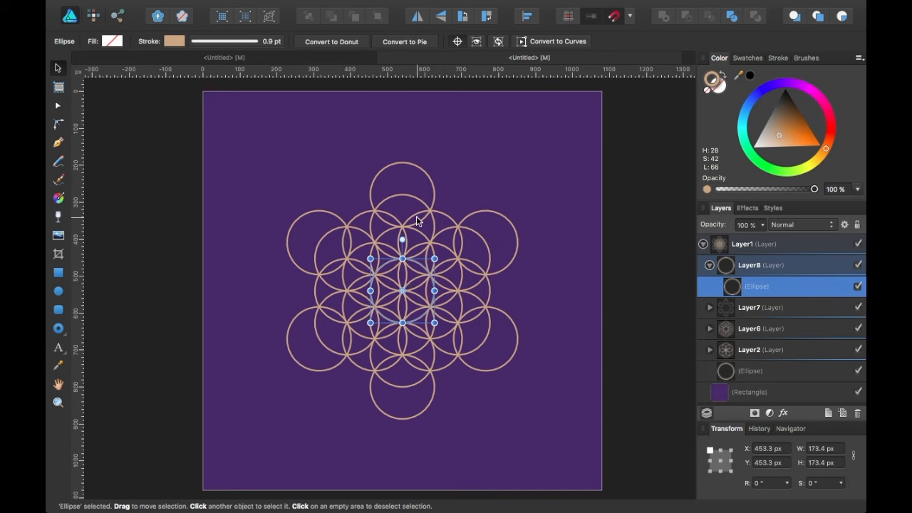
Fit the circle into the pattern's top gap at Y 236.5 px, pivoting on the flower's centre.
{"action": "left_click_drag", "start_coordinate": [397, 284], "coordinate": [434, 222]}
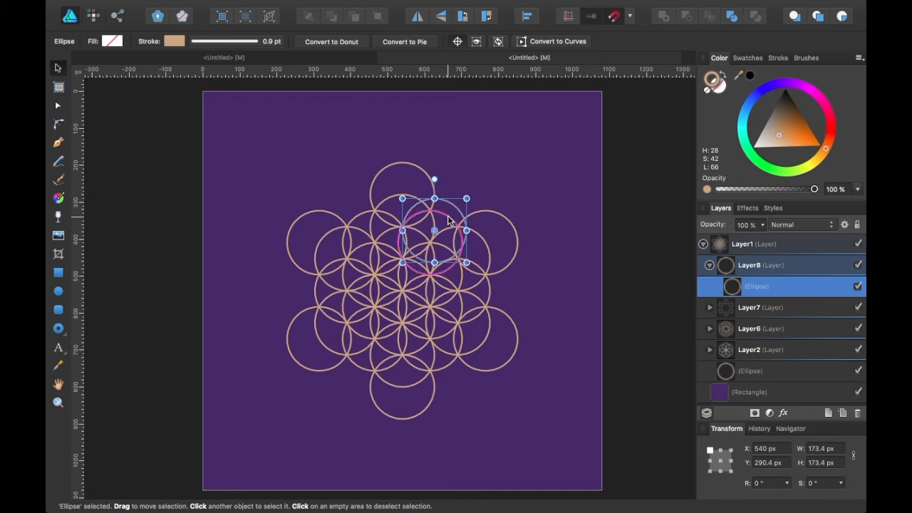
{"action": "mouse_move", "coordinate": [446, 226]}
{"action": "left_mouse_down"}
{"action": "mouse_move", "coordinate": [444, 234]}
{"action": "mouse_move", "coordinate": [432, 221]}
{"action": "mouse_move", "coordinate": [441, 211]}
{"action": "left_mouse_up"}
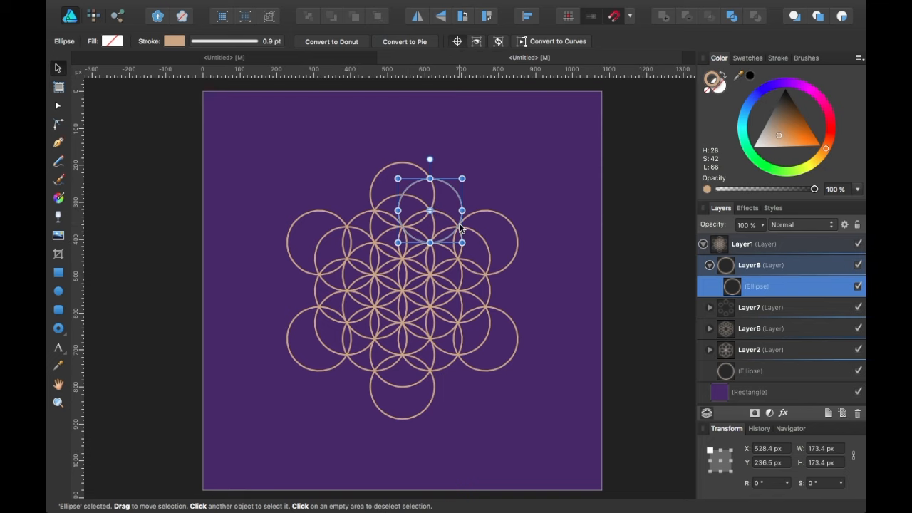
{"action": "scroll", "coordinate": [452, 232], "scroll_direction": "up", "scroll_amount": 6}
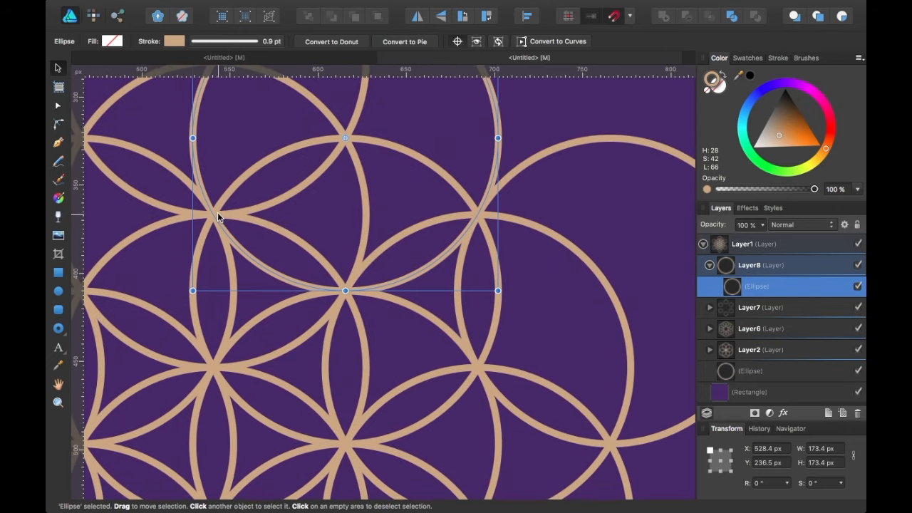
{"action": "scroll", "coordinate": [370, 146], "scroll_direction": "down", "scroll_amount": 5}
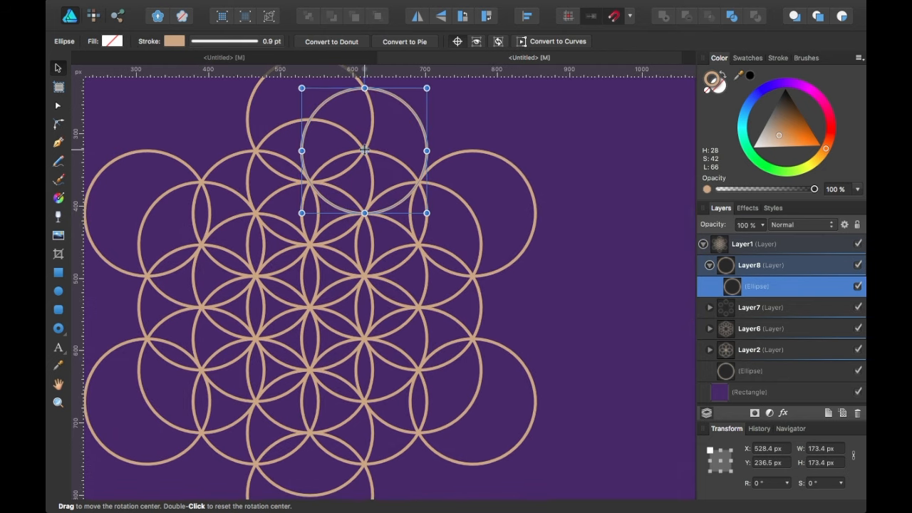
{"action": "left_click_drag", "start_coordinate": [364, 150], "coordinate": [309, 307]}
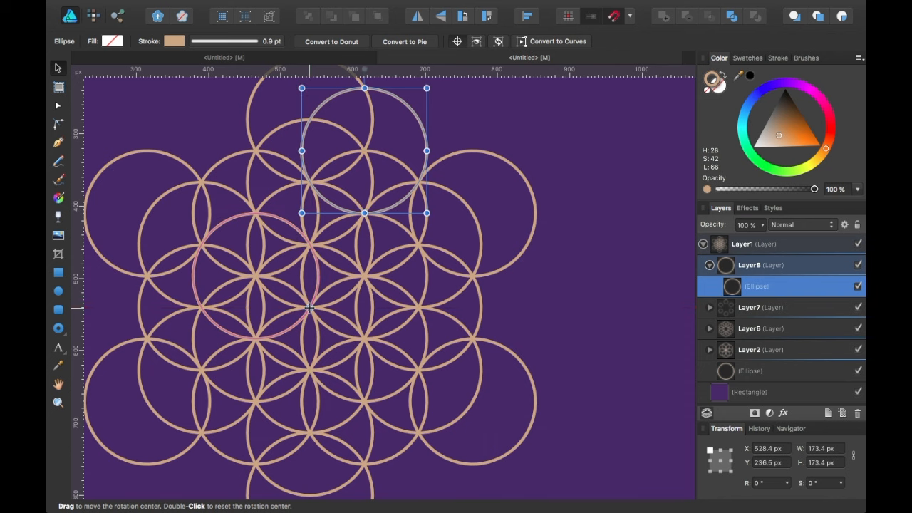
{"action": "scroll", "coordinate": [325, 280], "scroll_direction": "down", "scroll_amount": 5}
{"action": "scroll", "coordinate": [326, 280], "scroll_direction": "left", "scroll_amount": 3}
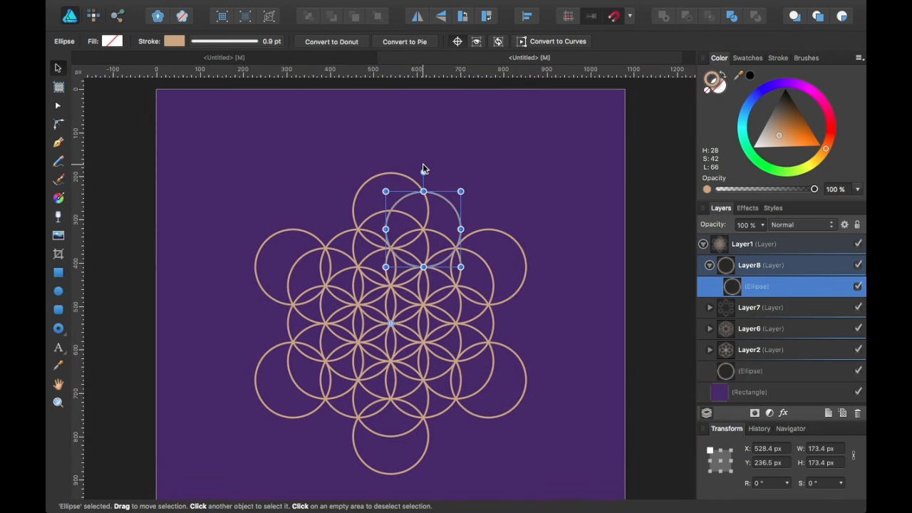
{"action": "left_click_drag", "start_coordinate": [423, 173], "coordinate": [431, 190]}
Duplicate-rotate the Layer8 circle in 30° steps into six copies, then collapse and select Layer8.
{"action": "key", "text": "super+j"}
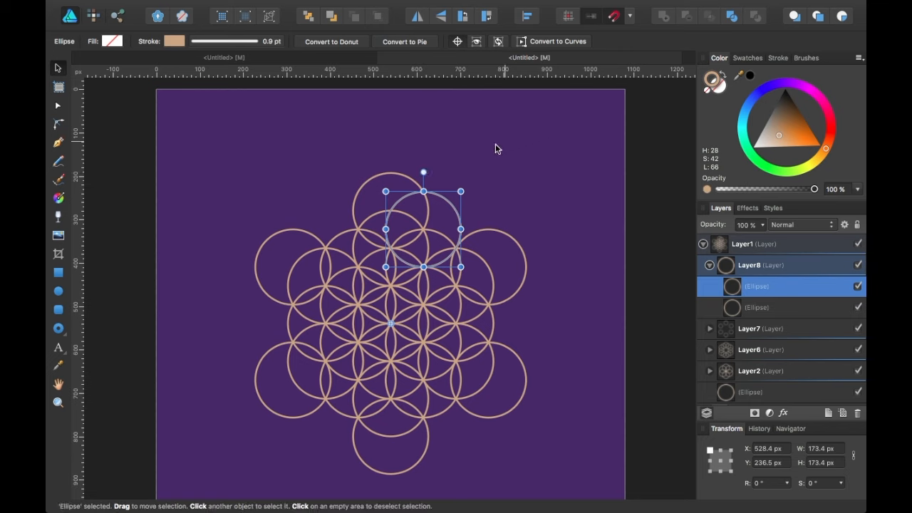
{"action": "left_click_drag", "start_coordinate": [423, 172], "coordinate": [554, 261]}
{"action": "key", "text": "super+j"}
{"action": "key", "text": "super+j"}
{"action": "key", "text": "super+j"}
{"action": "key", "text": "super+j"}
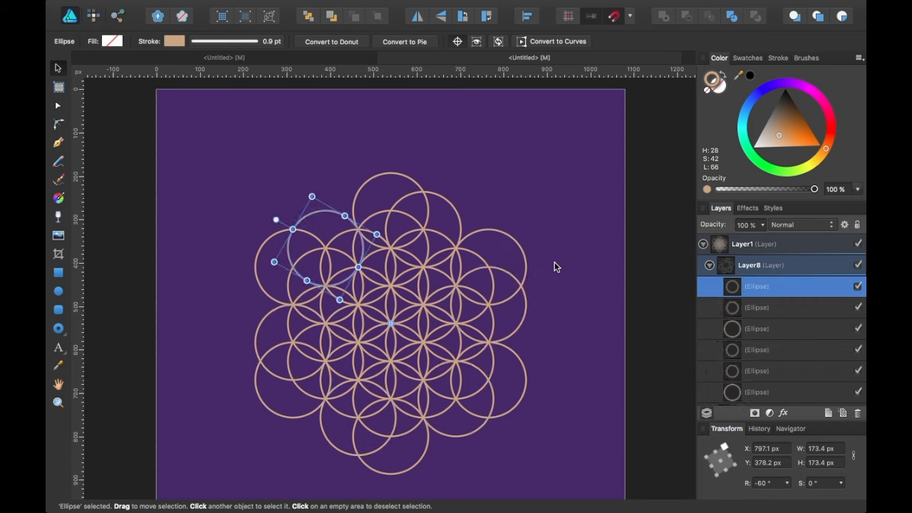
{"action": "left_click", "coordinate": [708, 265]}
{"action": "left_click", "coordinate": [798, 267]}
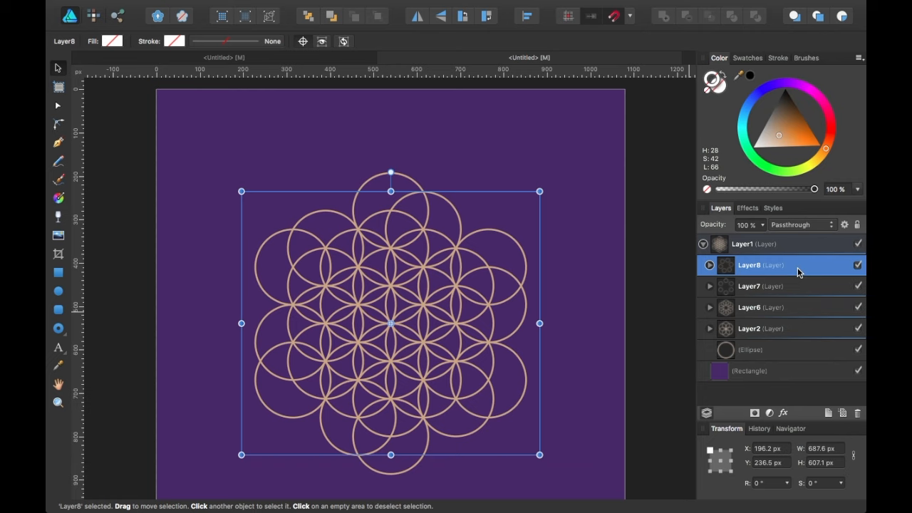
Duplicate the Layer8 ring, flip the copy horizontally, and add a new Layer9.
{"action": "key", "text": "super+j"}
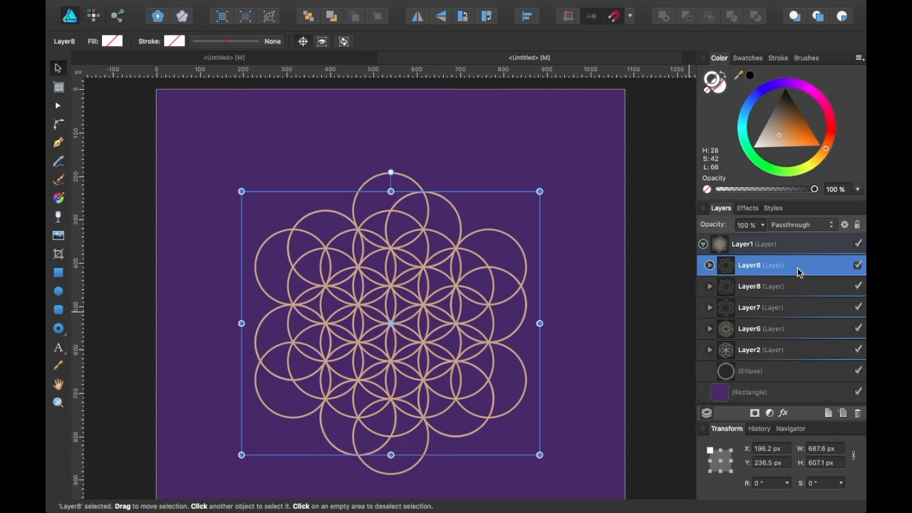
{"action": "left_click", "coordinate": [417, 17]}
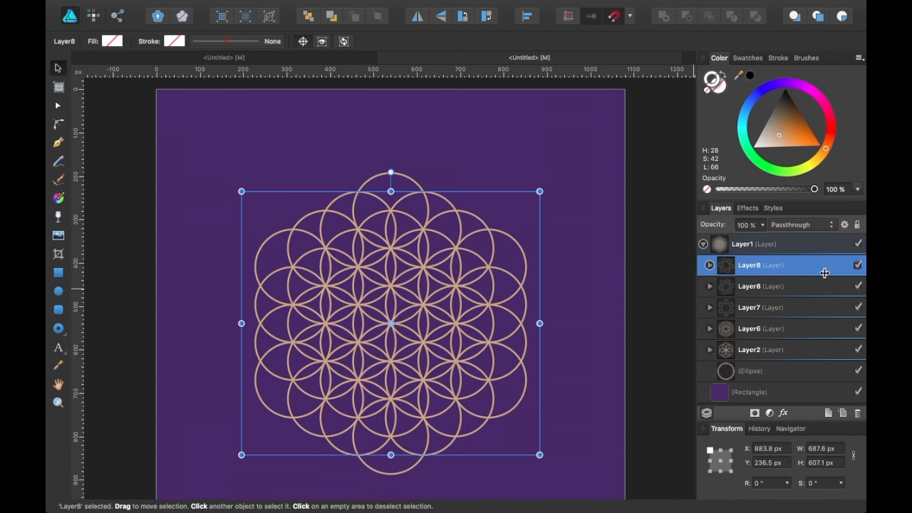
{"action": "left_click", "coordinate": [828, 415]}
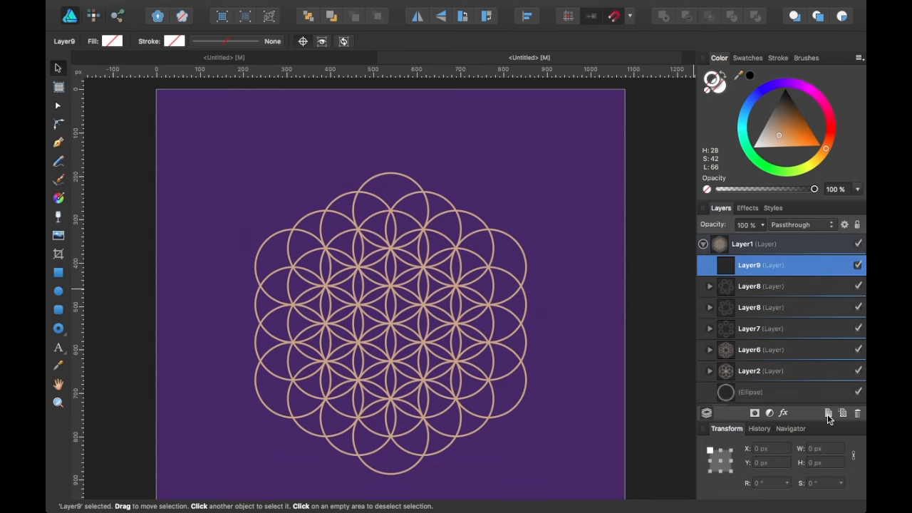
Nest both Layer8 rings and Layer7 inside Layer9, then add another empty layer above.
{"action": "left_click", "coordinate": [765, 286]}
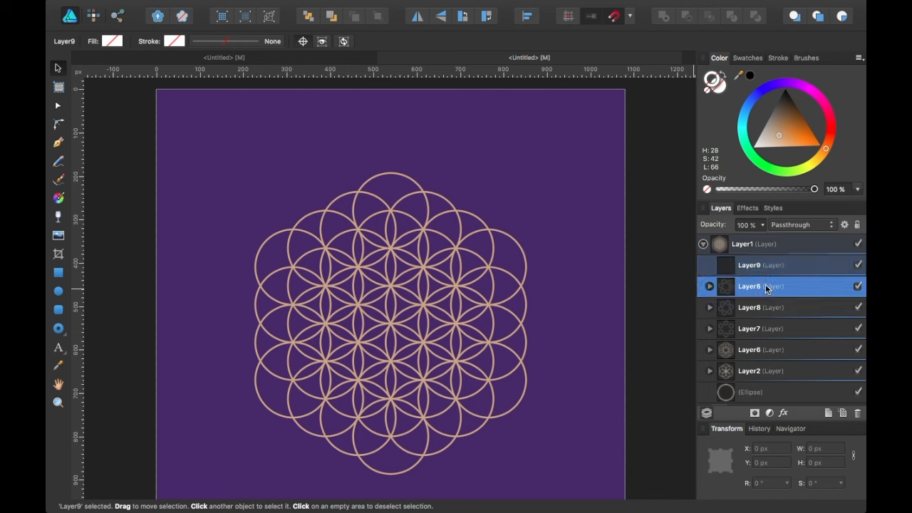
{"action": "left_click", "coordinate": [766, 330], "text": "shift"}
{"action": "left_click_drag", "start_coordinate": [777, 287], "coordinate": [768, 269]}
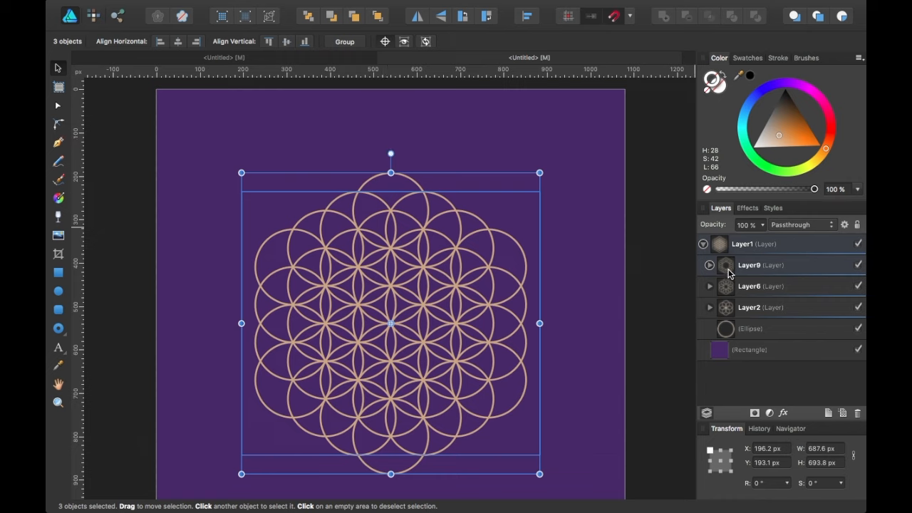
{"action": "left_click", "coordinate": [784, 265]}
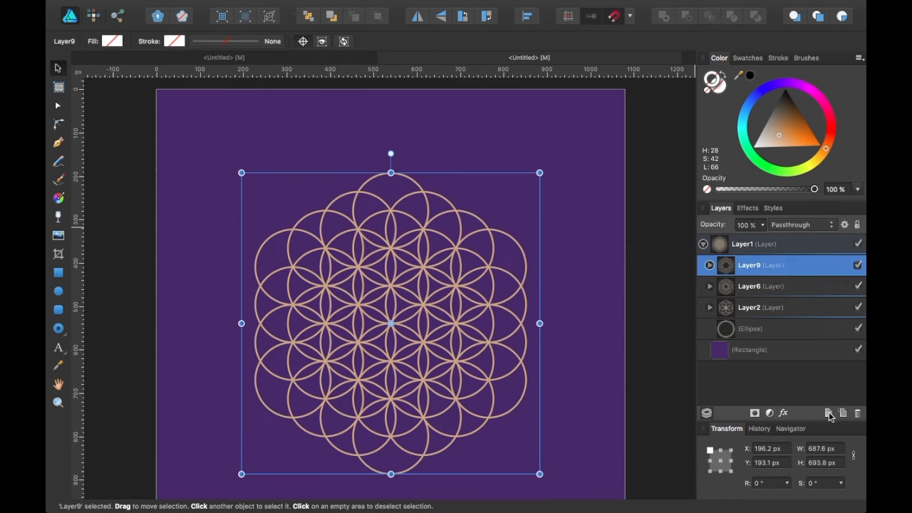
{"action": "left_click", "coordinate": [828, 414]}
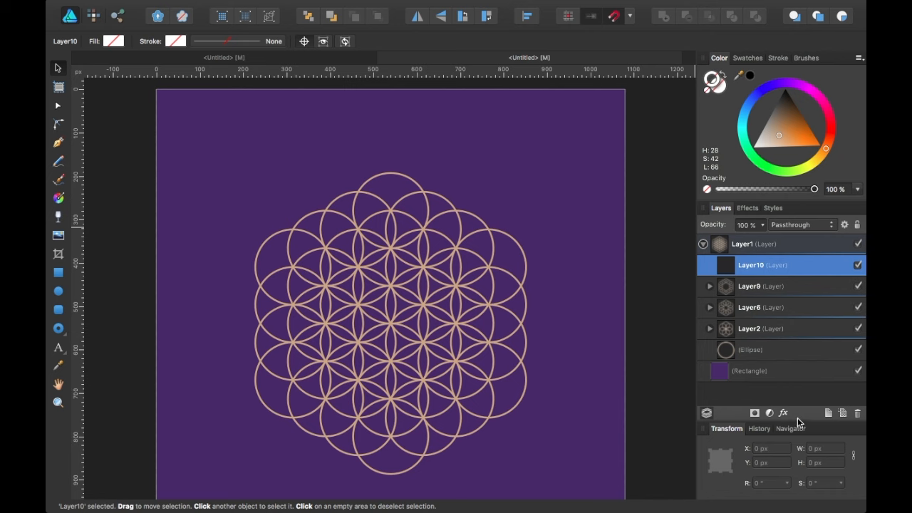
Duplicate the central circle into Layer10, move it to the pattern's top, and pivot it on the flower's centre.
{"action": "left_click", "coordinate": [754, 352]}
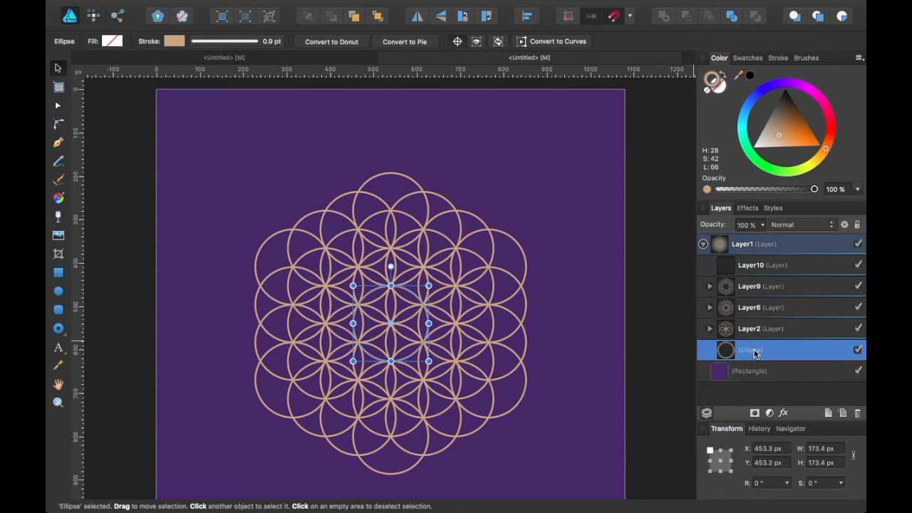
{"action": "key", "text": "super+j"}
{"action": "left_click_drag", "start_coordinate": [753, 352], "coordinate": [754, 280]}
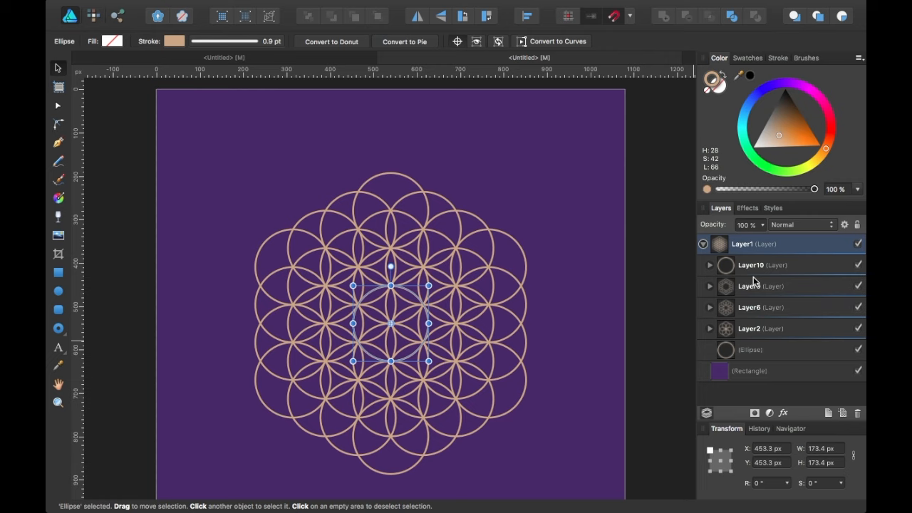
{"action": "left_click", "coordinate": [709, 265]}
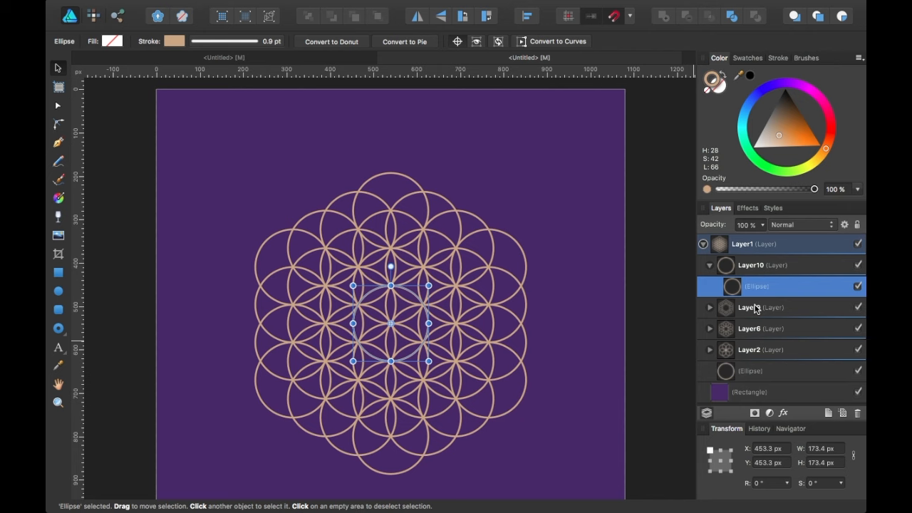
{"action": "left_click", "coordinate": [785, 265]}
{"action": "left_click", "coordinate": [788, 297]}
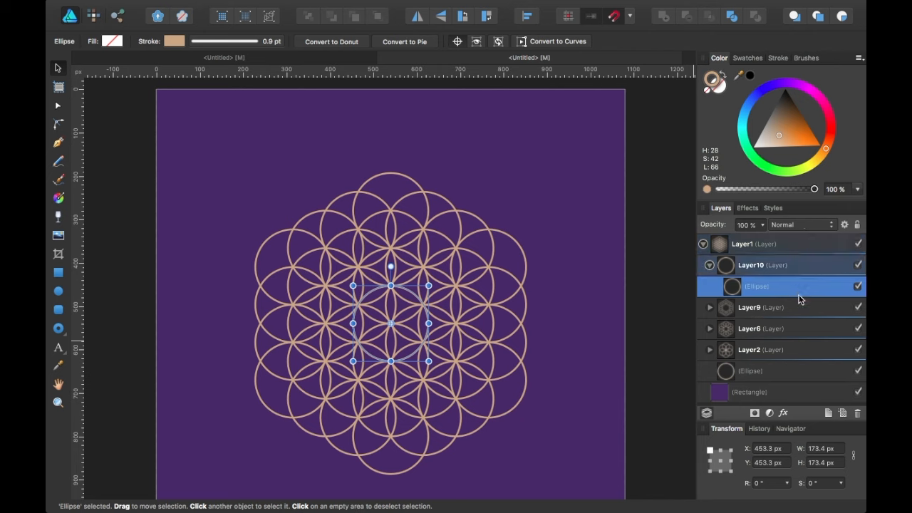
{"action": "left_click_drag", "start_coordinate": [399, 315], "coordinate": [397, 162]}
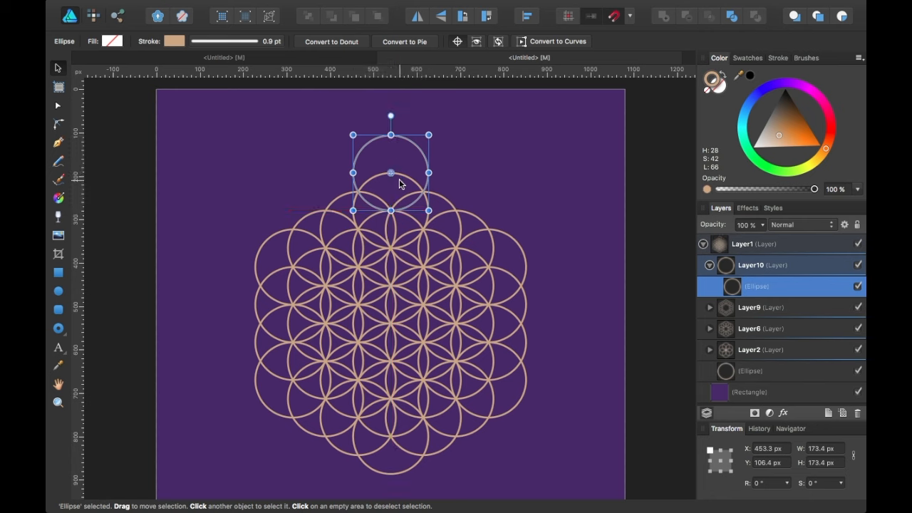
{"action": "left_click_drag", "start_coordinate": [405, 152], "coordinate": [406, 154]}
{"action": "left_click_drag", "start_coordinate": [392, 173], "coordinate": [391, 324]}
Duplicate-rotate the circle 60° repeatedly around the flower, spanning 837.8 × 867.3 px, then collapse Layer10.
{"action": "key", "text": "super+j"}
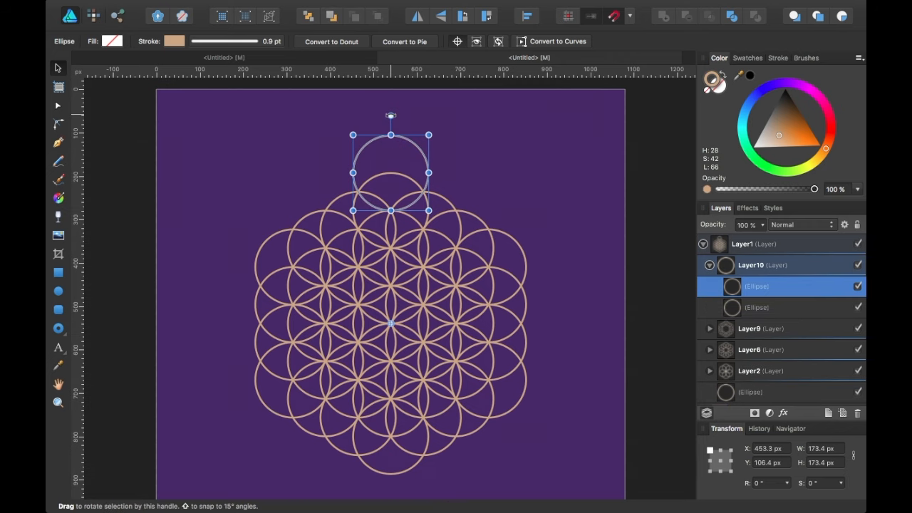
{"action": "left_click_drag", "start_coordinate": [391, 116], "coordinate": [556, 213]}
{"action": "key", "text": "super+j"}
{"action": "key", "text": "super+j"}
{"action": "key", "text": "super+j"}
{"action": "key", "text": "super+j"}
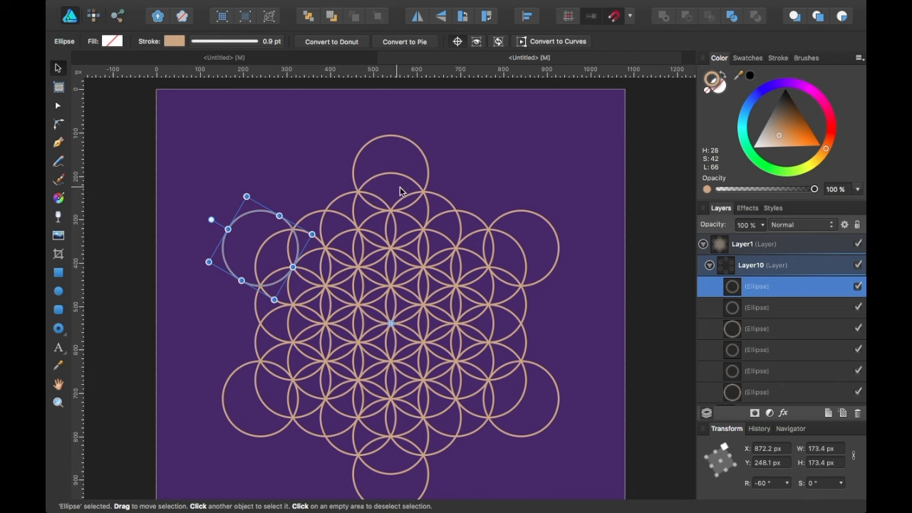
{"action": "left_click", "coordinate": [709, 266]}
{"action": "left_click", "coordinate": [825, 267]}
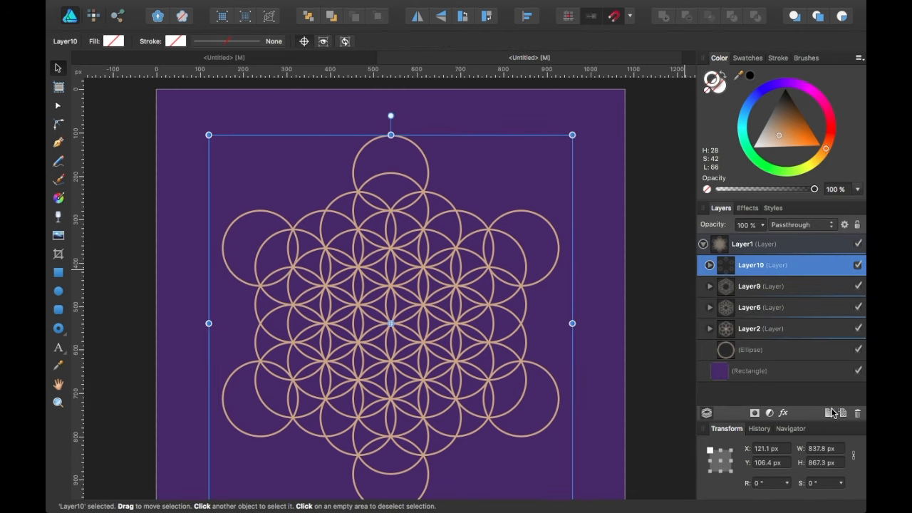
Add Layer11 and place a central-circle copy in it, offset up-right of the top circle.
{"action": "left_click", "coordinate": [830, 413]}
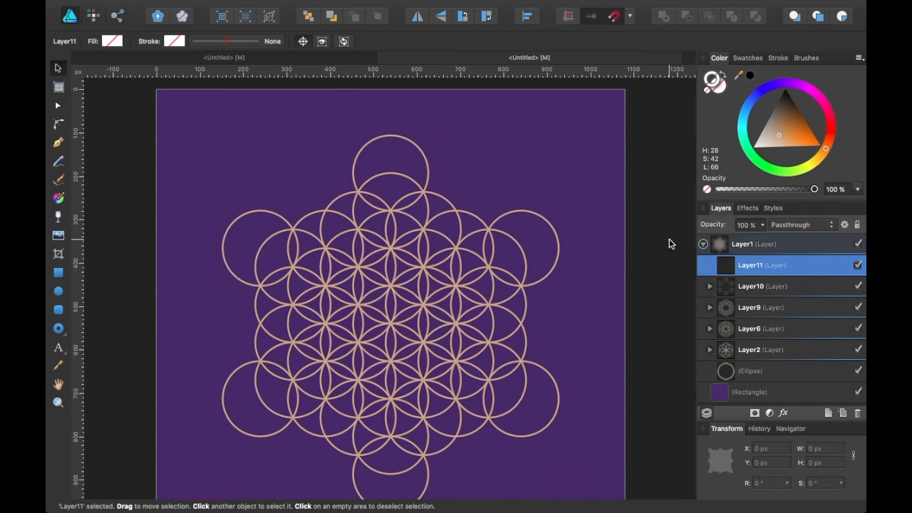
{"action": "left_click", "coordinate": [773, 374]}
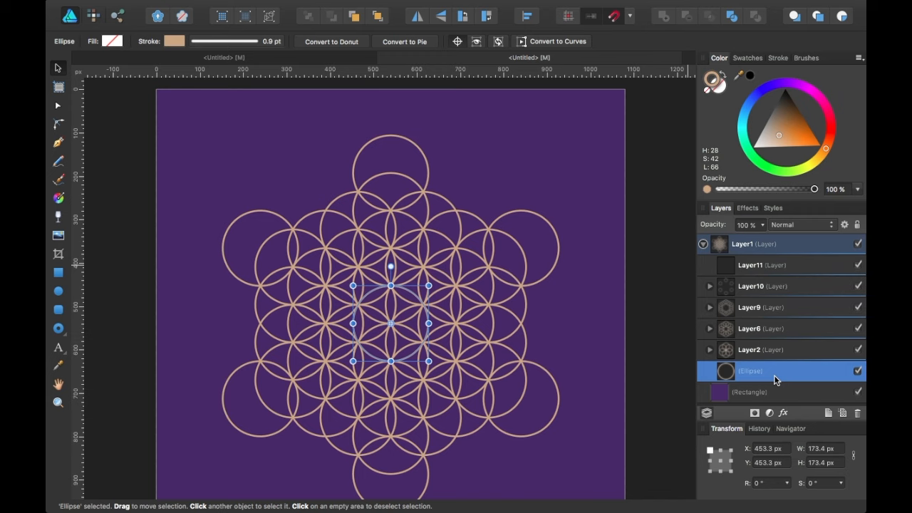
{"action": "key", "text": "super+j"}
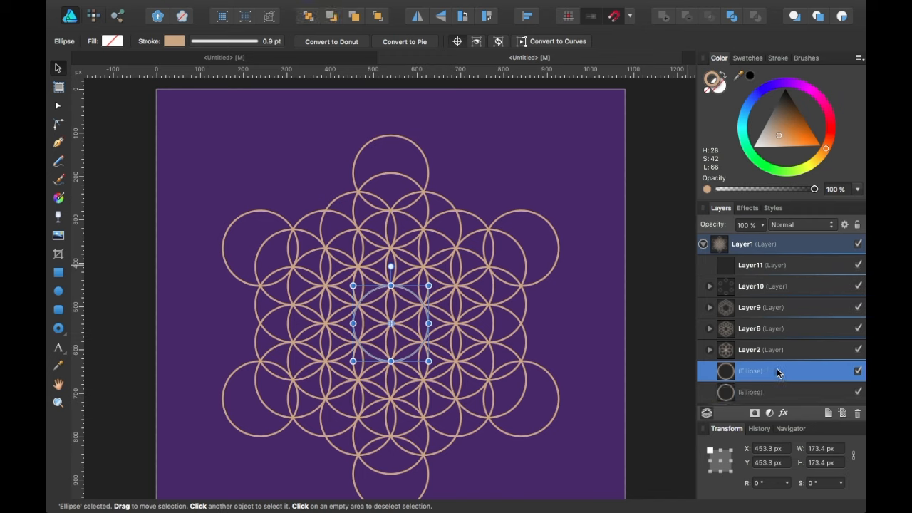
{"action": "left_click", "coordinate": [776, 394]}
{"action": "left_click", "coordinate": [775, 371]}
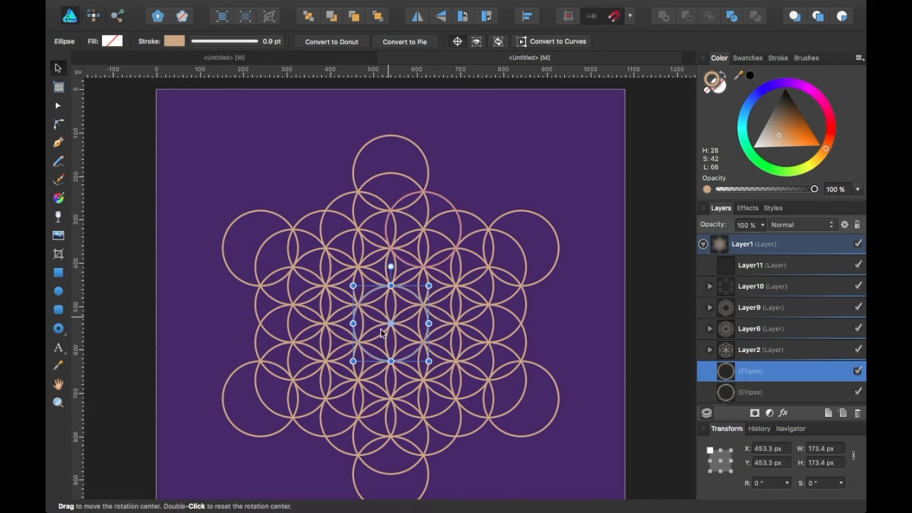
{"action": "left_click_drag", "start_coordinate": [401, 314], "coordinate": [436, 185]}
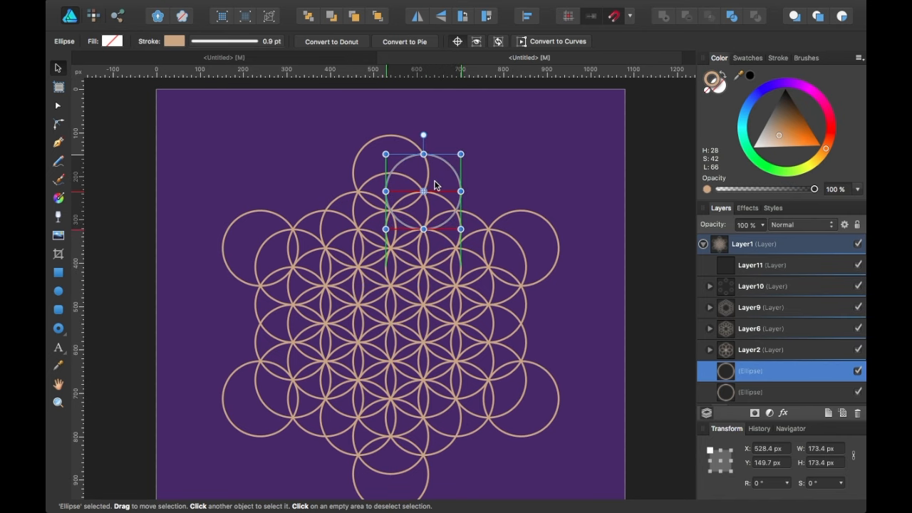
{"action": "scroll", "coordinate": [436, 186], "scroll_direction": "up", "scroll_amount": 5}
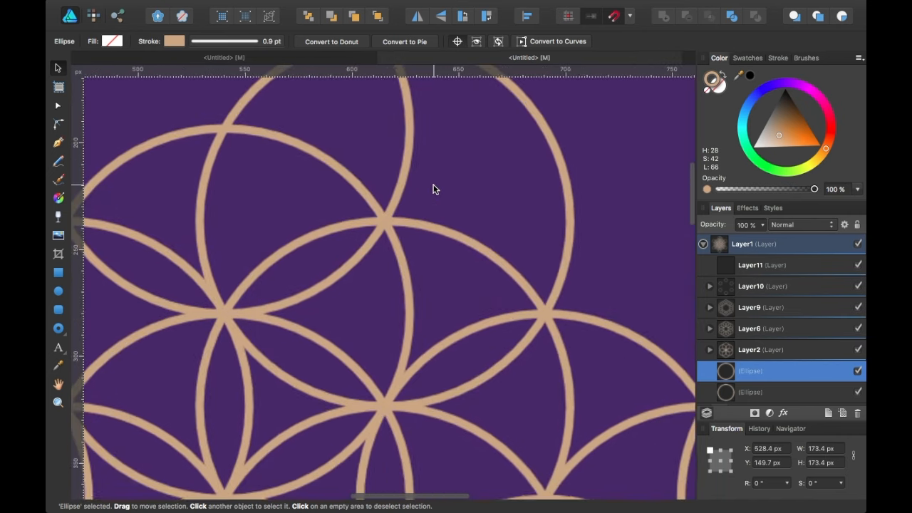
{"action": "scroll", "coordinate": [434, 189], "scroll_direction": "down", "scroll_amount": 5}
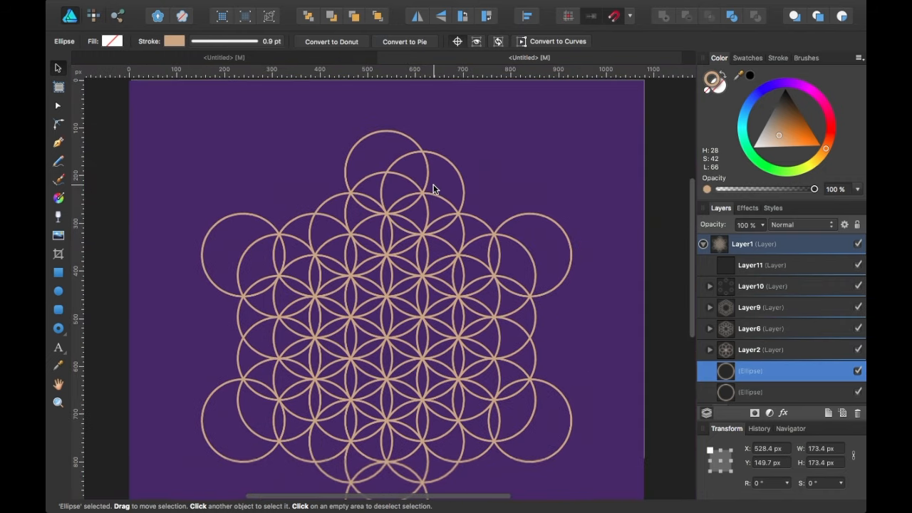
{"action": "scroll", "coordinate": [433, 189], "scroll_direction": "down", "scroll_amount": 1}
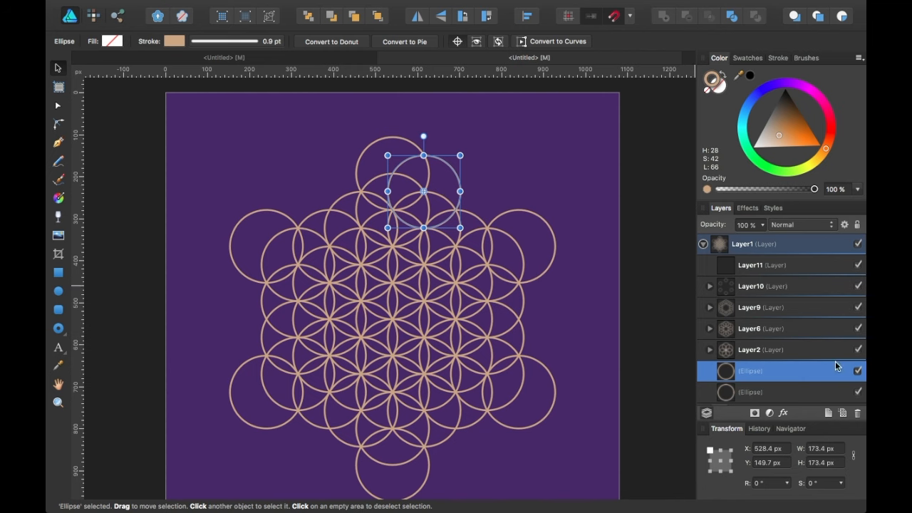
{"action": "left_click_drag", "start_coordinate": [800, 377], "coordinate": [778, 278]}
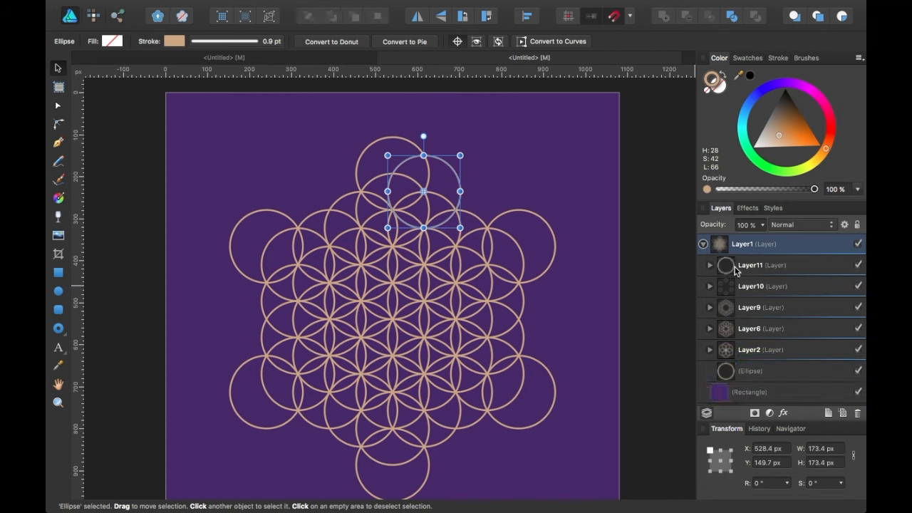
{"action": "left_click", "coordinate": [709, 265]}
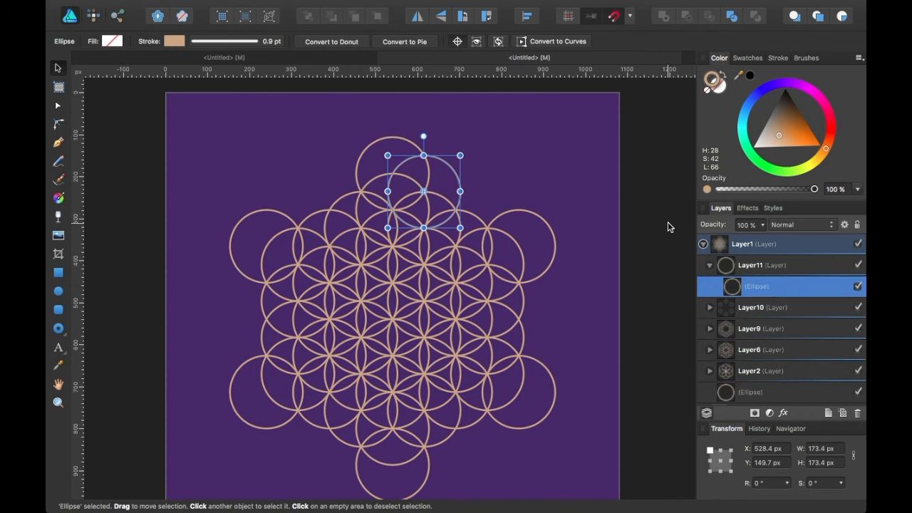
Try a 90° rotated copy of the offset circle, undo it, and reselect the newest copy.
{"action": "key", "text": "super+j"}
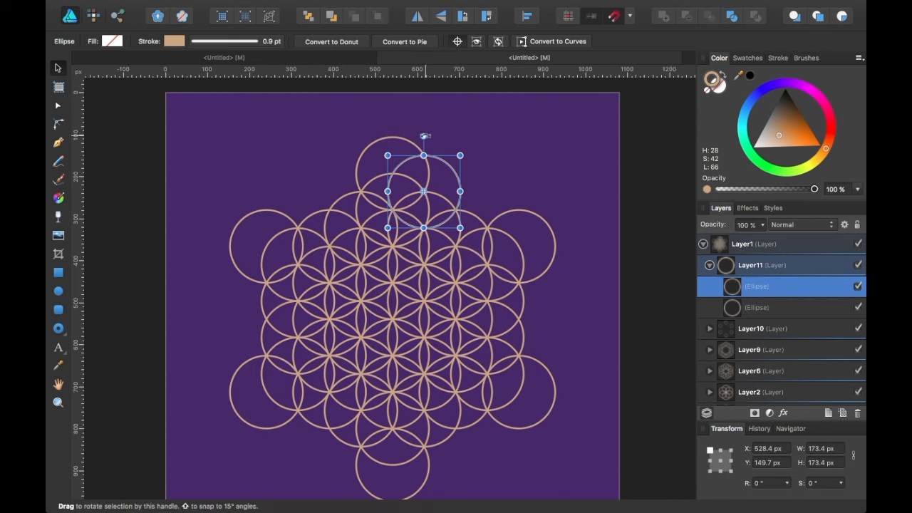
{"action": "left_click_drag", "start_coordinate": [425, 135], "coordinate": [490, 196]}
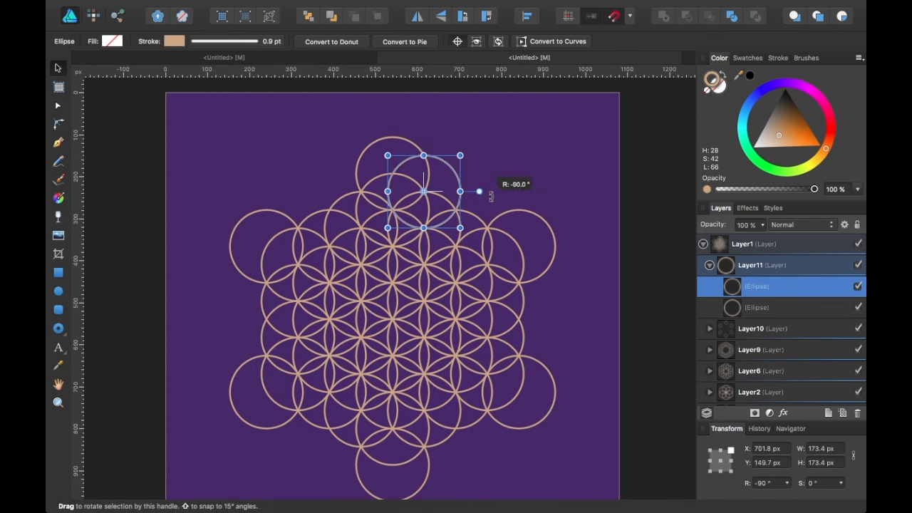
{"action": "key", "text": "super+z"}
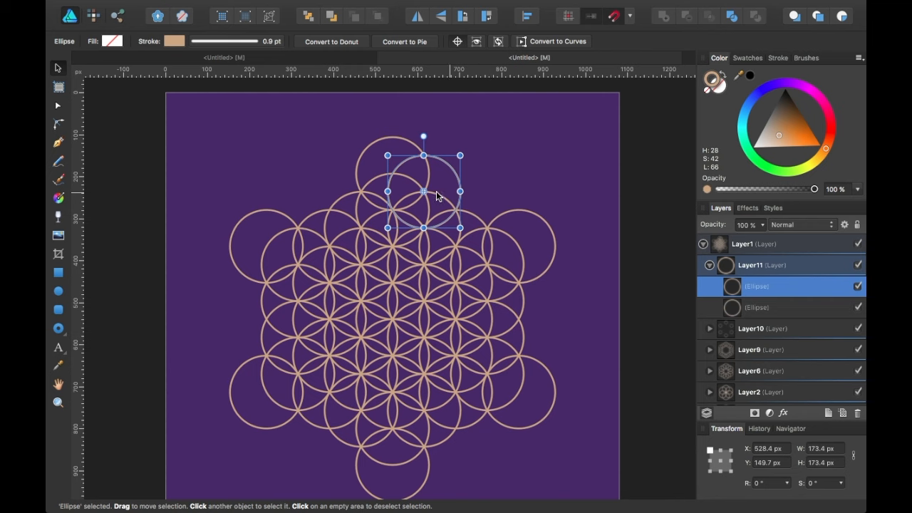
{"action": "left_click", "coordinate": [798, 307]}
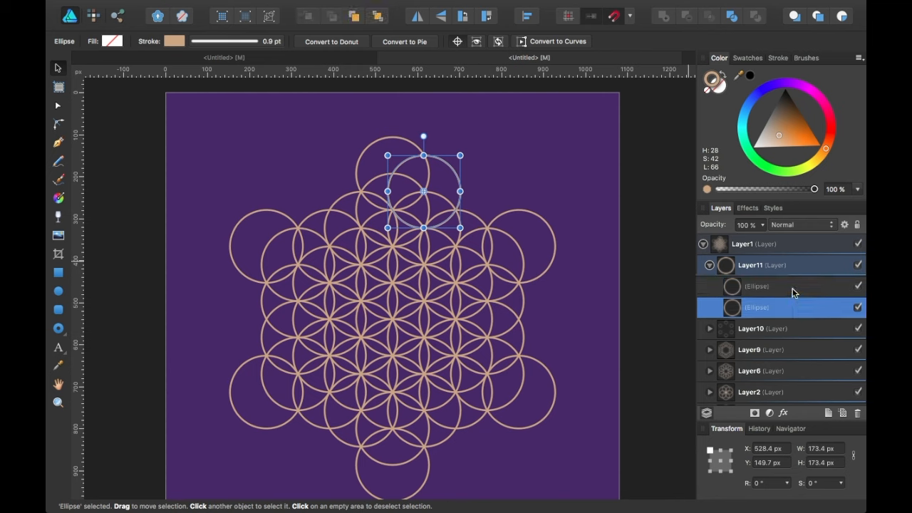
{"action": "left_click", "coordinate": [792, 288]}
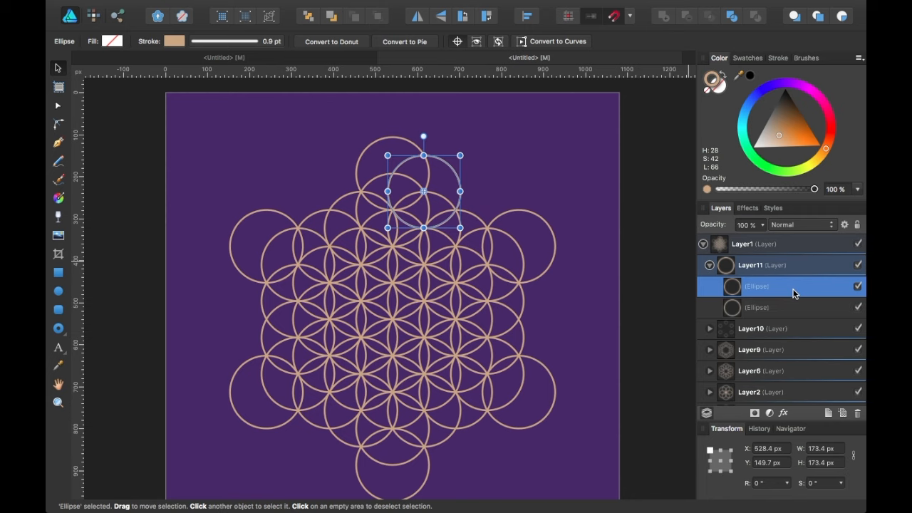
Pivot the circle on the pattern centre, duplicate-rotate it in 60° steps, then collapse Layer11.
{"action": "left_click_drag", "start_coordinate": [424, 192], "coordinate": [393, 319]}
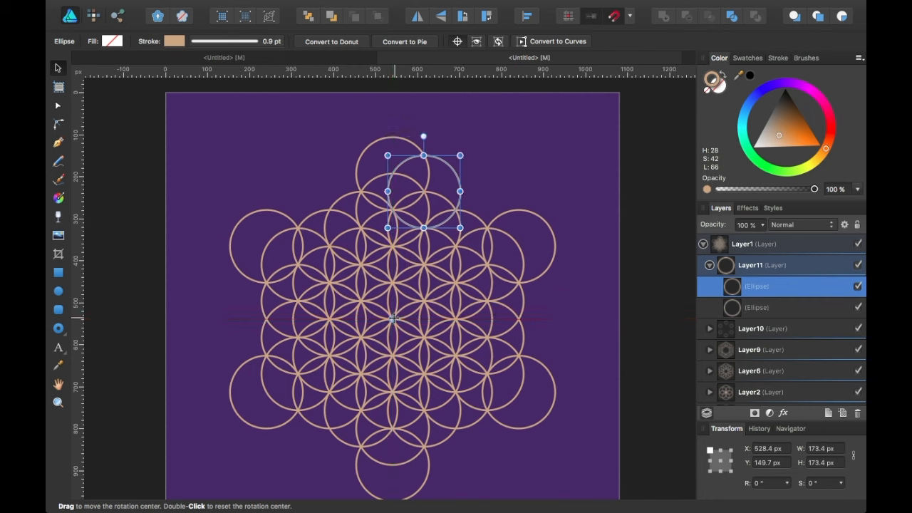
{"action": "left_click_drag", "start_coordinate": [424, 136], "coordinate": [547, 257]}
{"action": "key", "text": "super+j"}
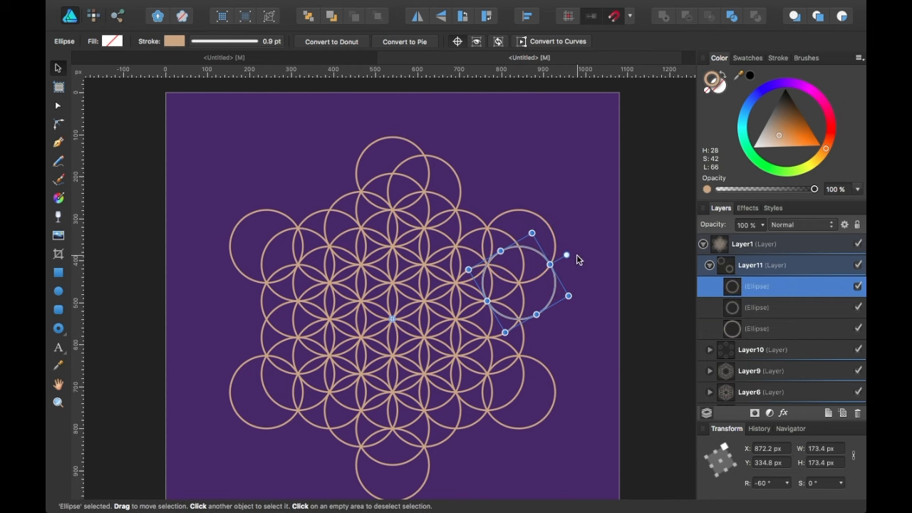
{"action": "left_click_drag", "start_coordinate": [567, 255], "coordinate": [530, 442]}
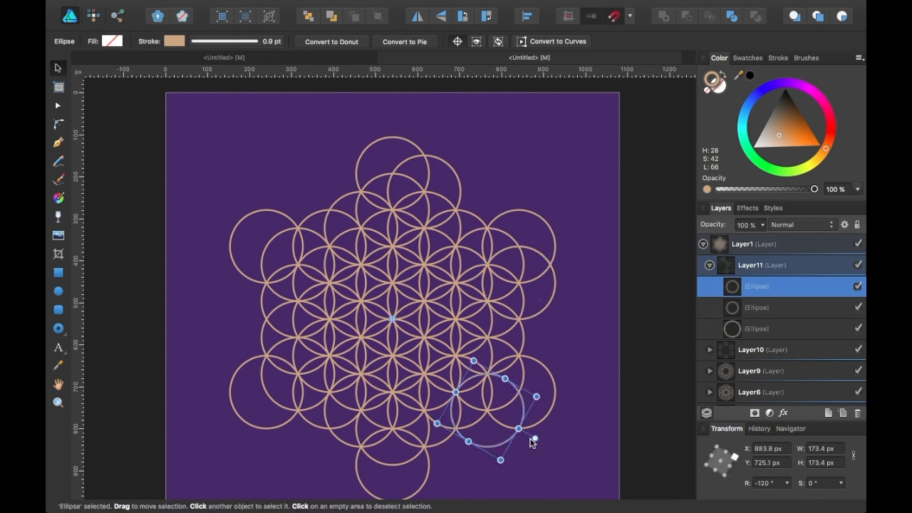
{"action": "key", "text": "super+j"}
{"action": "key", "text": "super+j"}
{"action": "key", "text": "super+j"}
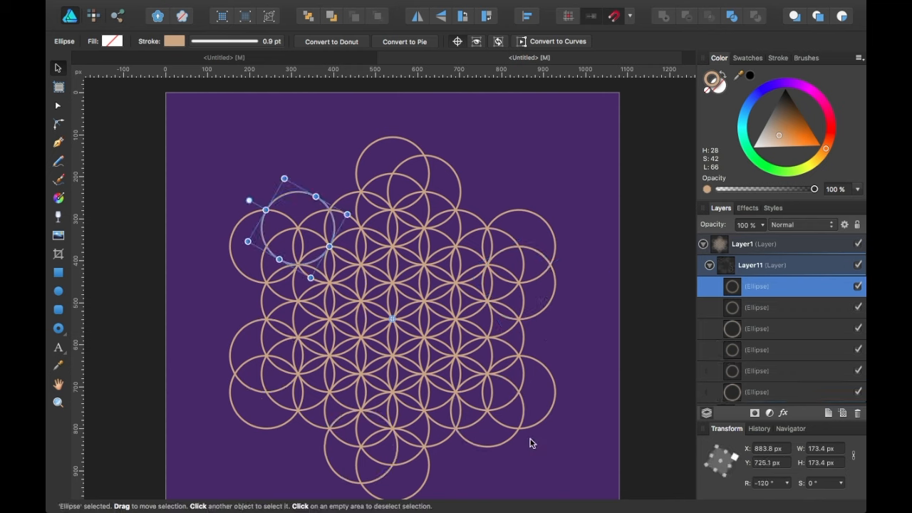
{"action": "left_click", "coordinate": [726, 271]}
{"action": "left_click", "coordinate": [711, 269]}
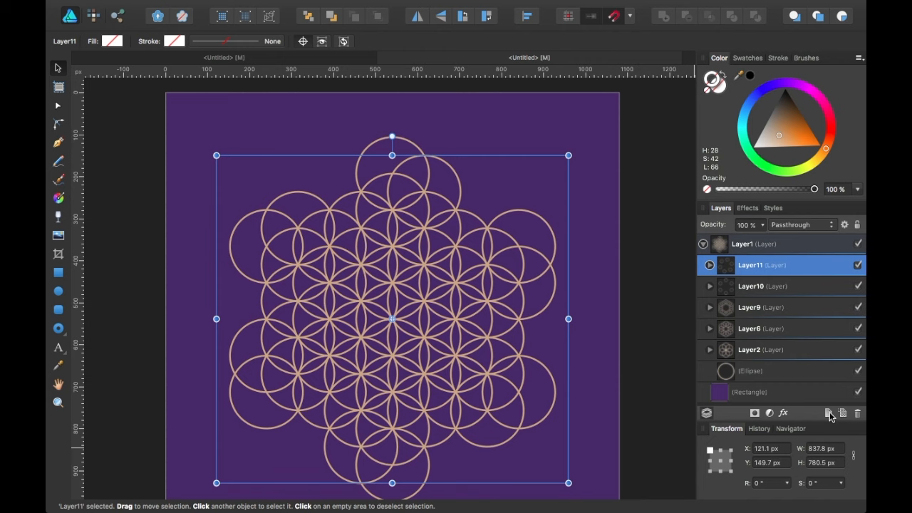
Duplicate the Layer11 group and flip the copy horizontally.
{"action": "key", "text": "super+j"}
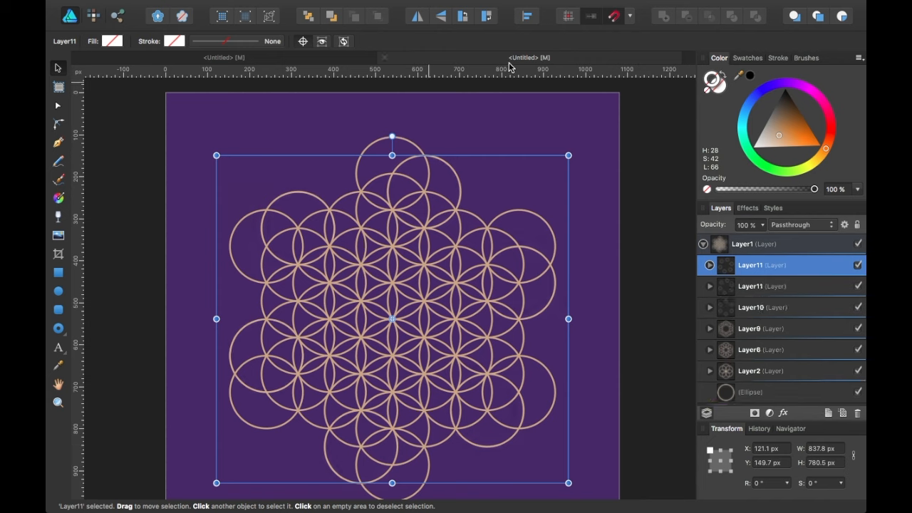
{"action": "left_click", "coordinate": [417, 17]}
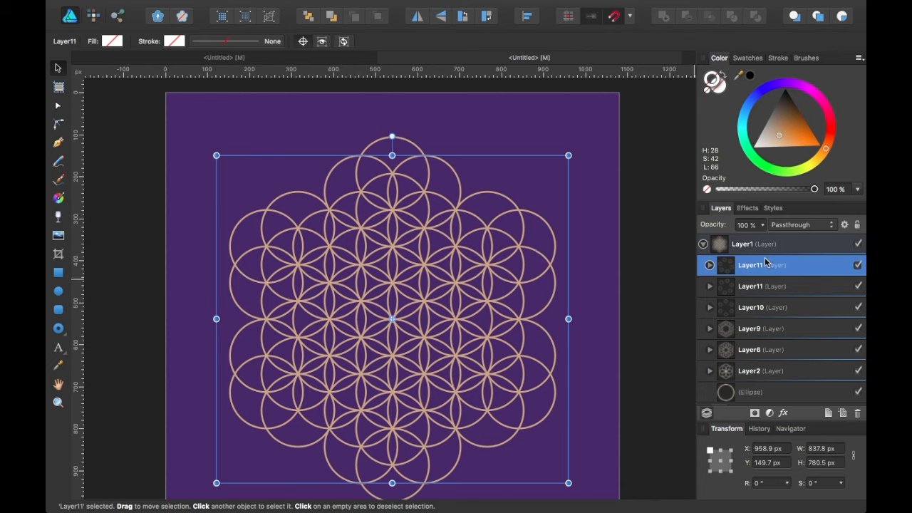
Add Layer12 and put a duplicate of the base circle inside it.
{"action": "left_click", "coordinate": [828, 414]}
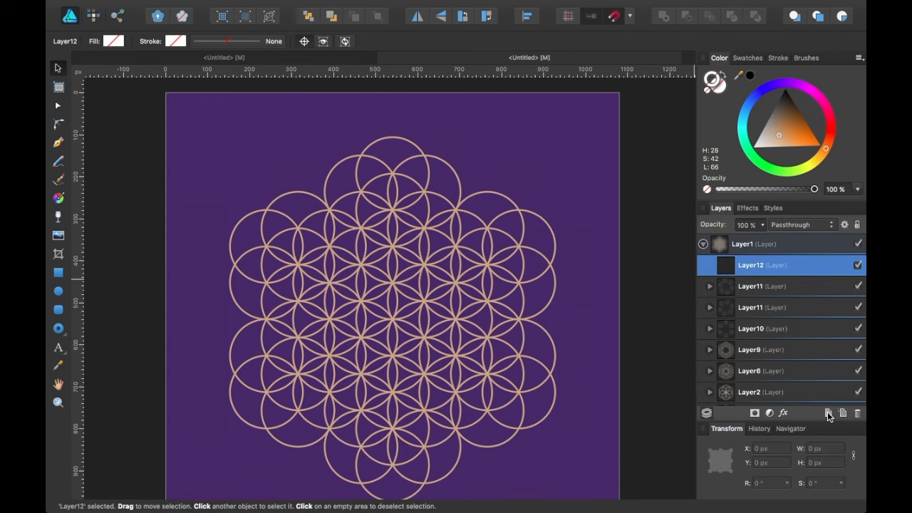
{"action": "scroll", "coordinate": [762, 372], "scroll_direction": "down", "scroll_amount": 2}
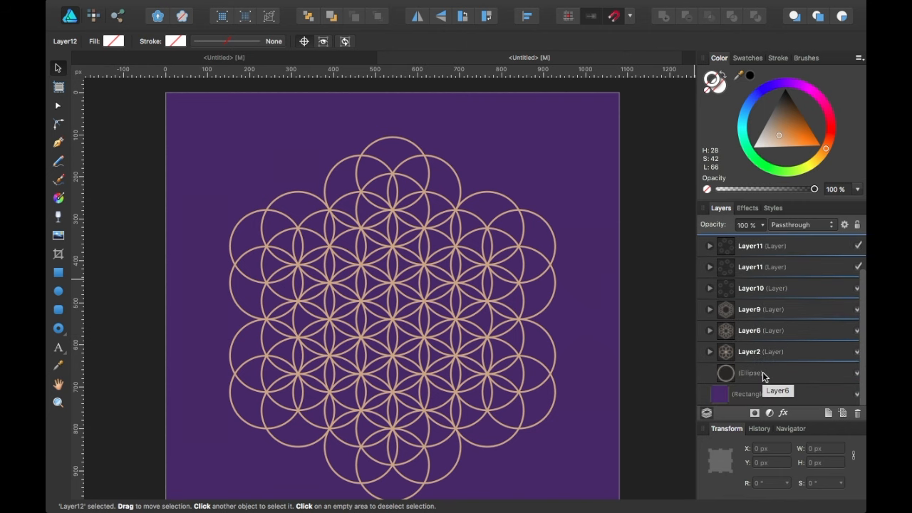
{"action": "left_click", "coordinate": [762, 375]}
{"action": "key", "text": "super+j"}
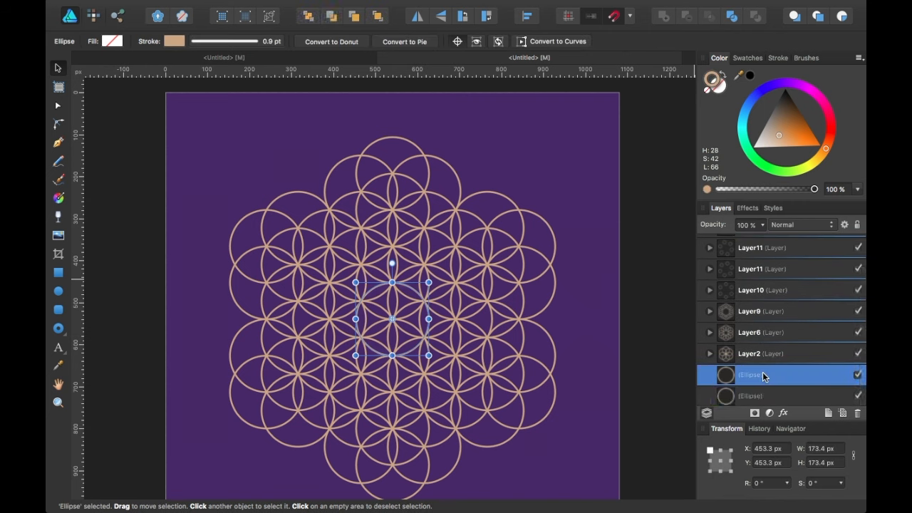
{"action": "left_click_drag", "start_coordinate": [762, 375], "coordinate": [755, 268]}
{"action": "left_click", "coordinate": [710, 265]}
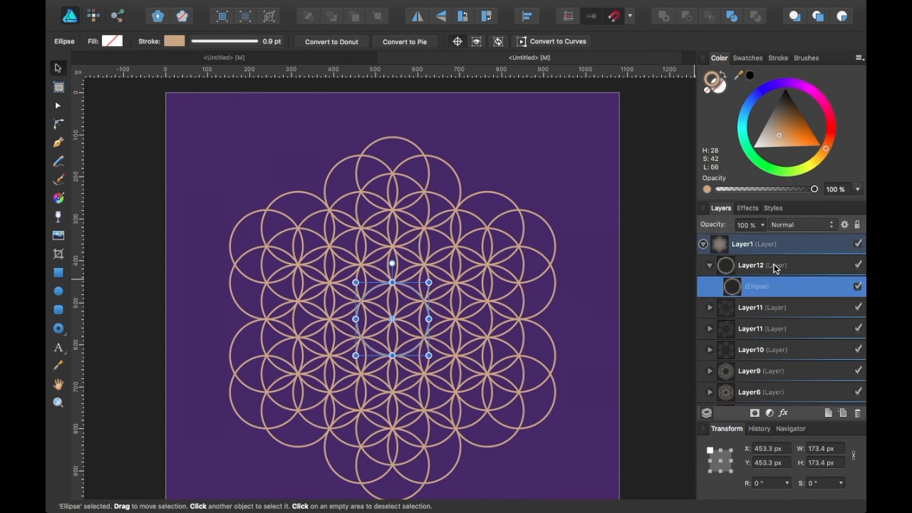
{"action": "left_click", "coordinate": [775, 265]}
{"action": "left_click", "coordinate": [775, 285]}
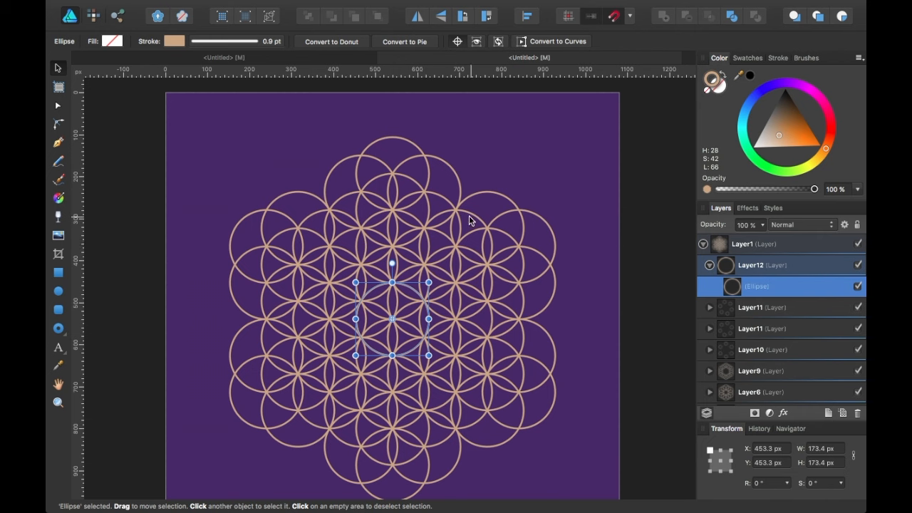
Move the circle up to the pattern's top and set its rotation centre to the artwork centre.
{"action": "left_click_drag", "start_coordinate": [399, 306], "coordinate": [460, 197]}
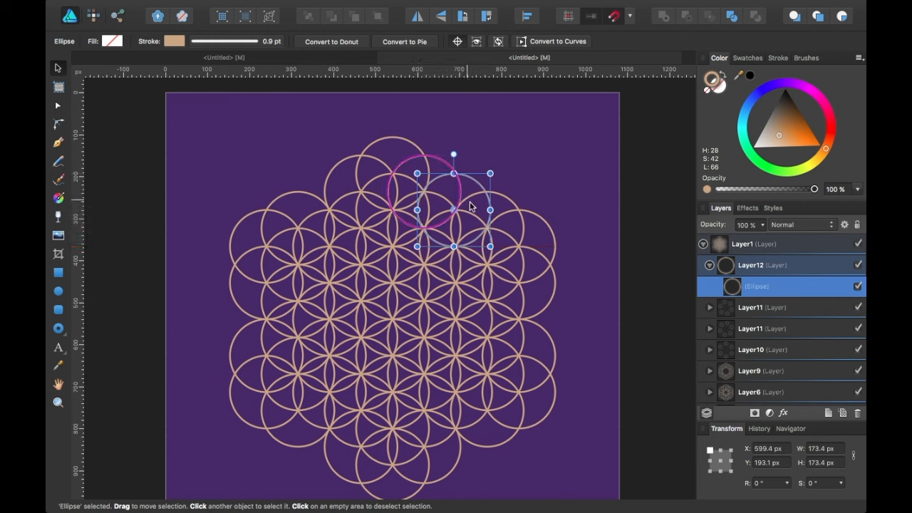
{"action": "left_click_drag", "start_coordinate": [470, 209], "coordinate": [475, 204]}
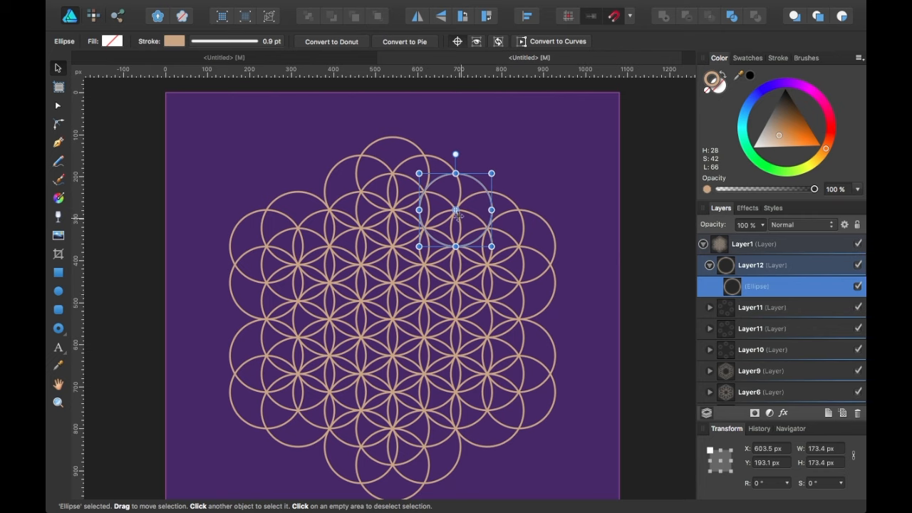
{"action": "left_click_drag", "start_coordinate": [457, 209], "coordinate": [393, 318]}
{"action": "left_click_drag", "start_coordinate": [392, 318], "coordinate": [392, 318]}
Temporarily hide Layers 11, 9, 6 and 2 to check placement, recentring the rotation pivot.
{"action": "left_click", "coordinate": [857, 308]}
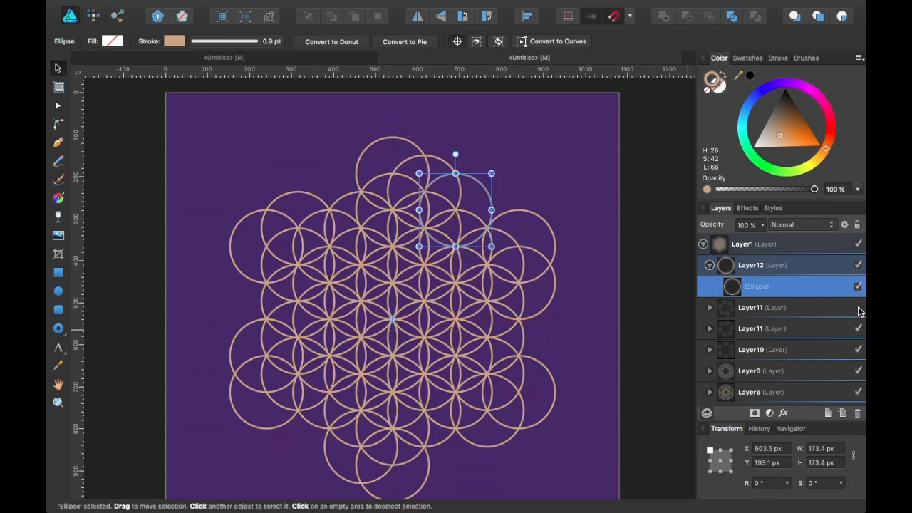
{"action": "left_click", "coordinate": [858, 307]}
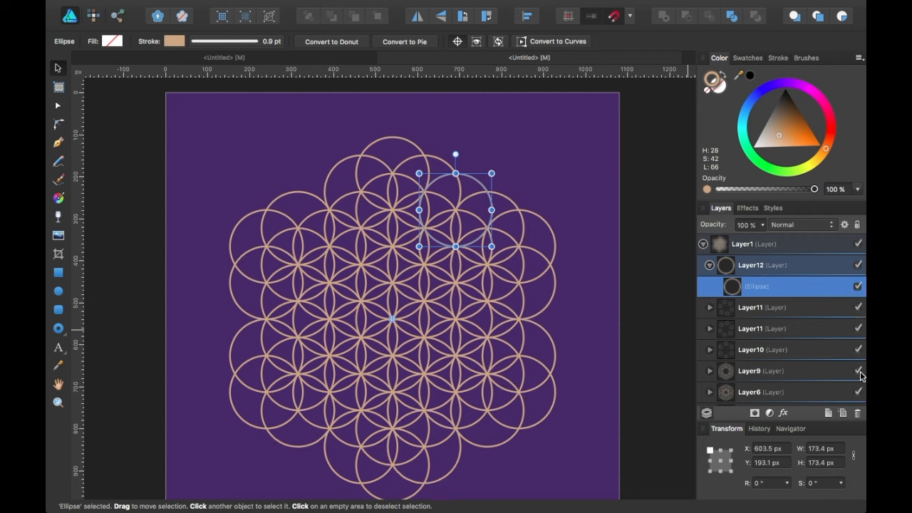
{"action": "left_click", "coordinate": [858, 372]}
{"action": "left_click", "coordinate": [857, 393]}
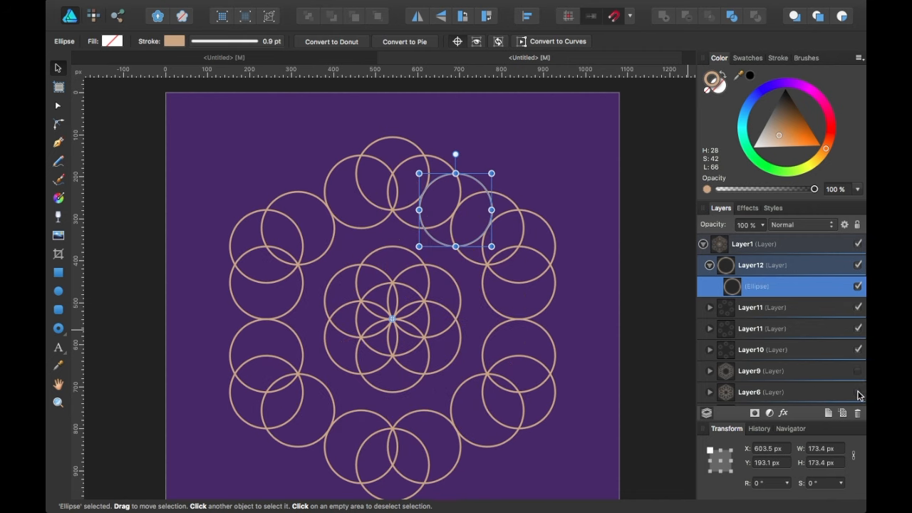
{"action": "scroll", "coordinate": [857, 393], "scroll_direction": "down", "scroll_amount": 2}
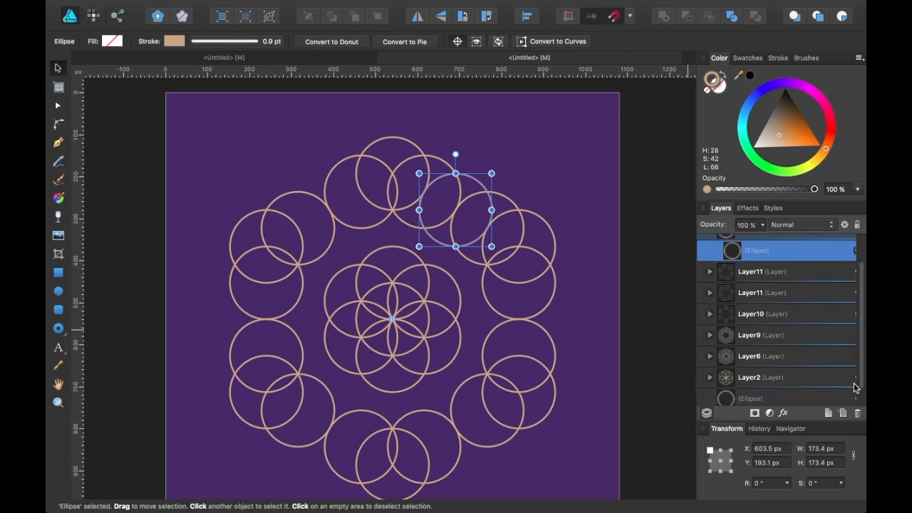
{"action": "left_click", "coordinate": [856, 380]}
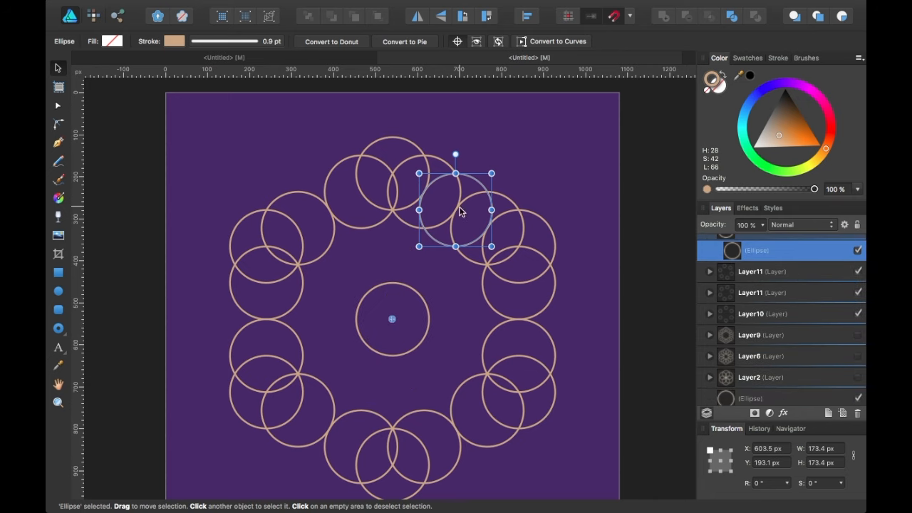
{"action": "left_click_drag", "start_coordinate": [392, 318], "coordinate": [392, 319]}
{"action": "left_click", "coordinate": [858, 337]}
{"action": "left_click", "coordinate": [857, 357]}
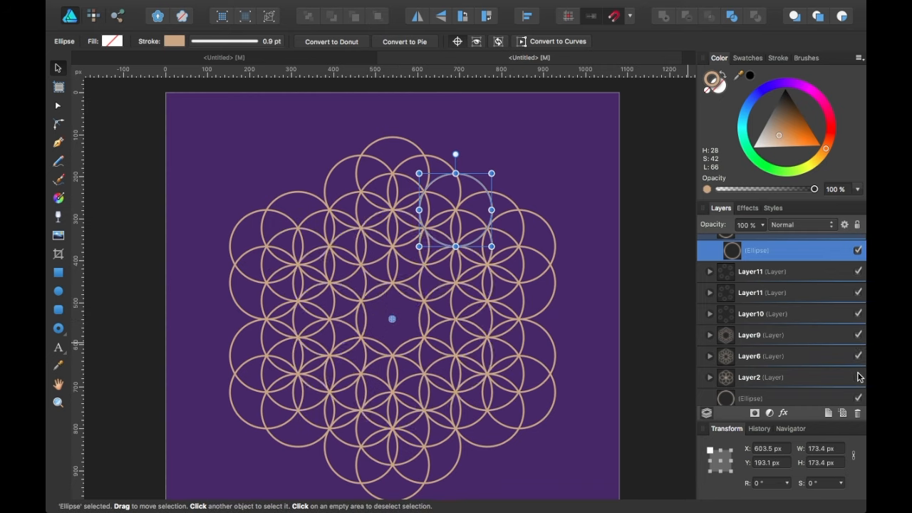
{"action": "left_click", "coordinate": [858, 378]}
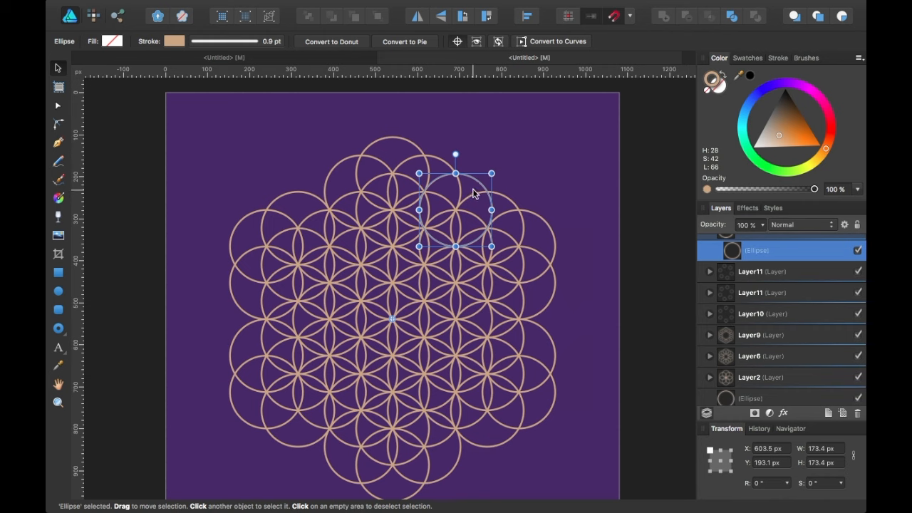
Rotate-duplicate the circle 60° around the centre with Ctrl+J to fill the gaps.
{"action": "key", "text": "super+j"}
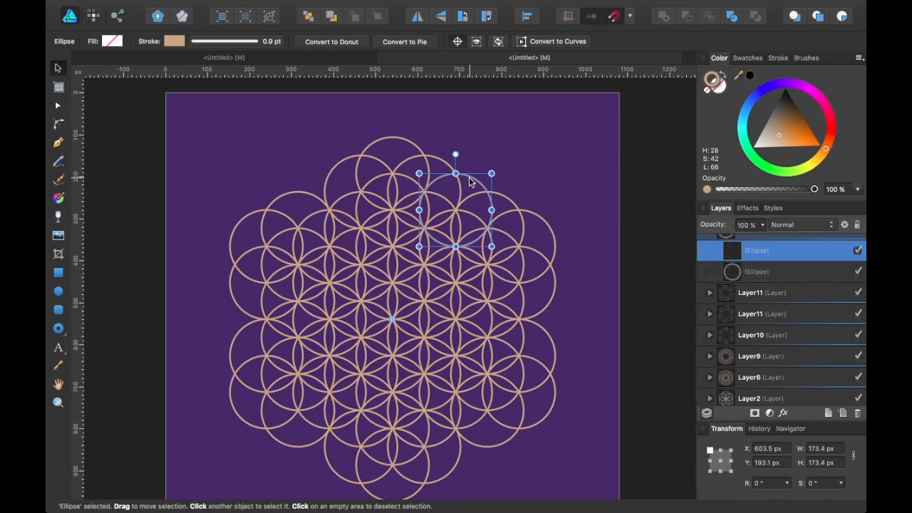
{"action": "left_click_drag", "start_coordinate": [456, 155], "coordinate": [560, 292]}
{"action": "key", "text": "super+j"}
{"action": "key", "text": "super+j"}
{"action": "key", "text": "super+j"}
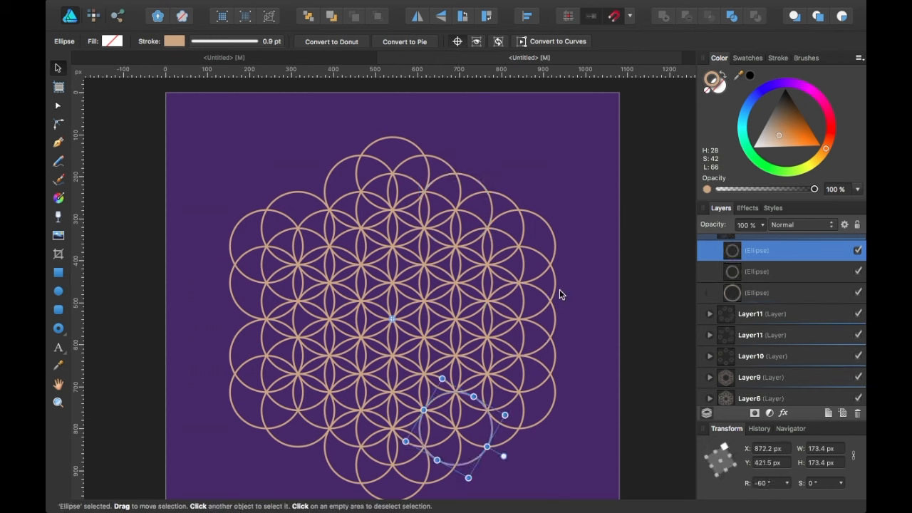
{"action": "key", "text": "super+j"}
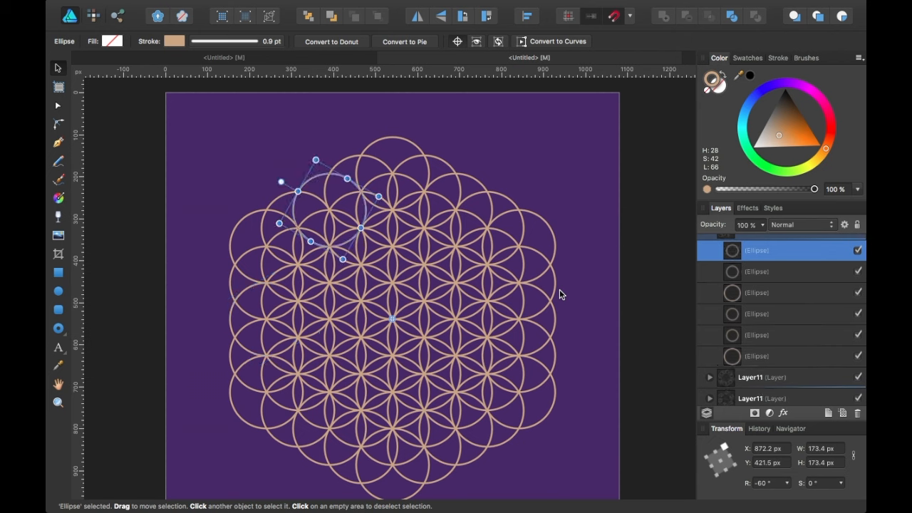
Collapse Layer12 and add an empty Layer13.
{"action": "scroll", "coordinate": [742, 317], "scroll_direction": "up", "scroll_amount": 2}
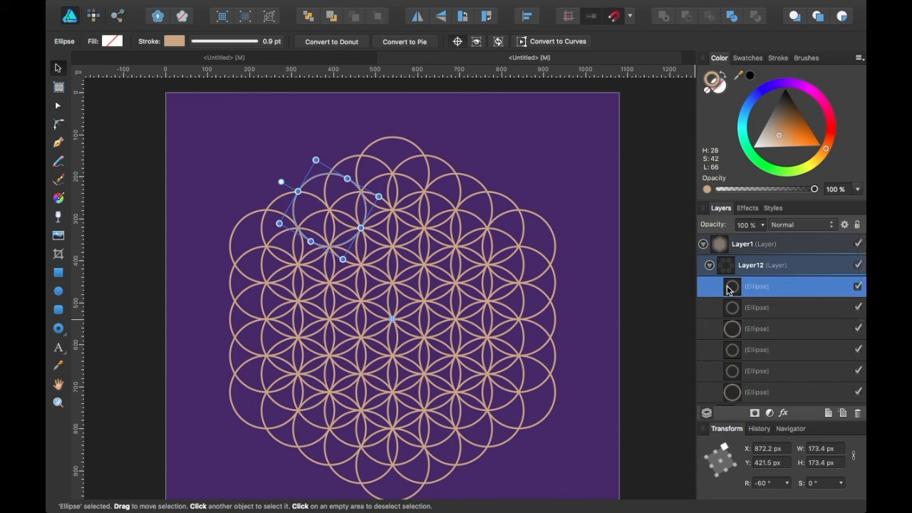
{"action": "left_click", "coordinate": [709, 266]}
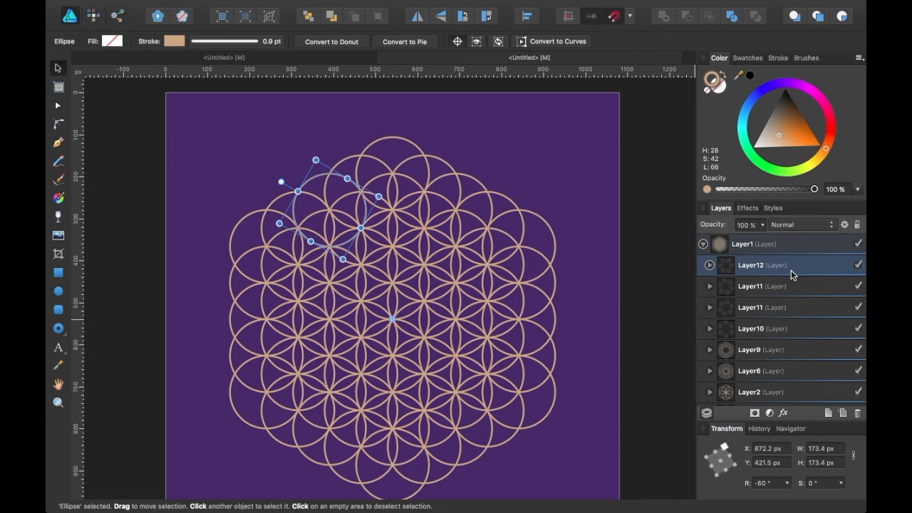
{"action": "left_click", "coordinate": [828, 413]}
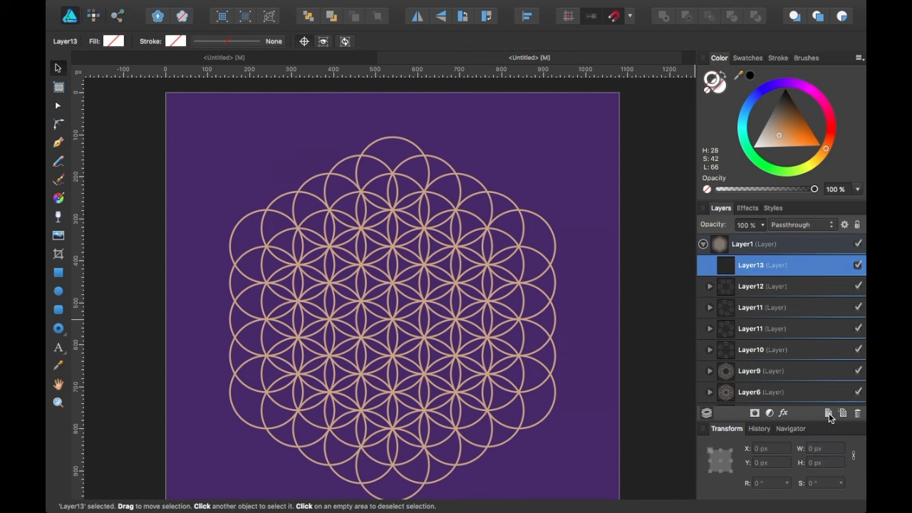
Nest the circle layers from Layer12 down to Layer10 inside Layer13.
{"action": "left_click", "coordinate": [774, 286]}
{"action": "left_click", "coordinate": [765, 349], "text": "shift"}
{"action": "mouse_move", "coordinate": [783, 276]}
{"action": "left_mouse_down"}
{"action": "mouse_move", "coordinate": [782, 286]}
{"action": "mouse_move", "coordinate": [771, 275]}
{"action": "left_mouse_up"}
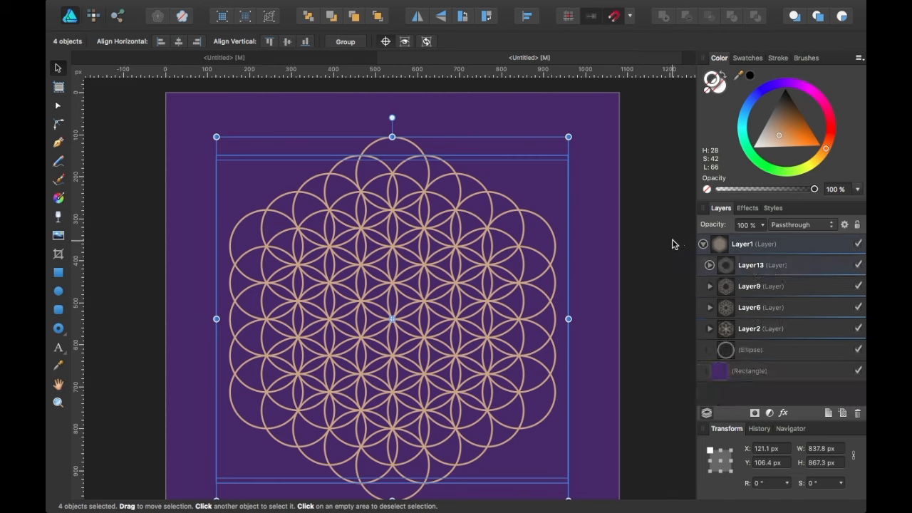
{"action": "left_click", "coordinate": [648, 315]}
{"action": "scroll", "coordinate": [646, 321], "scroll_direction": "down", "scroll_amount": 2}
{"action": "scroll", "coordinate": [646, 320], "scroll_direction": "down", "scroll_amount": 1}
{"action": "scroll", "coordinate": [646, 320], "scroll_direction": "down", "scroll_amount": 3}
{"action": "scroll", "coordinate": [646, 321], "scroll_direction": "up", "scroll_amount": 1}
{"action": "scroll", "coordinate": [646, 320], "scroll_direction": "right", "scroll_amount": 2}
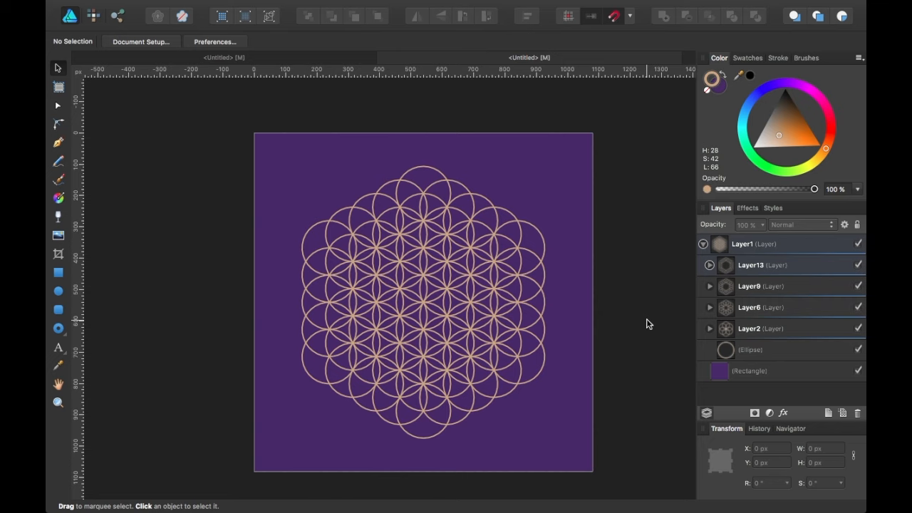
Add a new Layer14 above Layer13, briefly checking the other flower-of-life document.
{"action": "left_click", "coordinate": [779, 267]}
{"action": "left_click", "coordinate": [829, 413]}
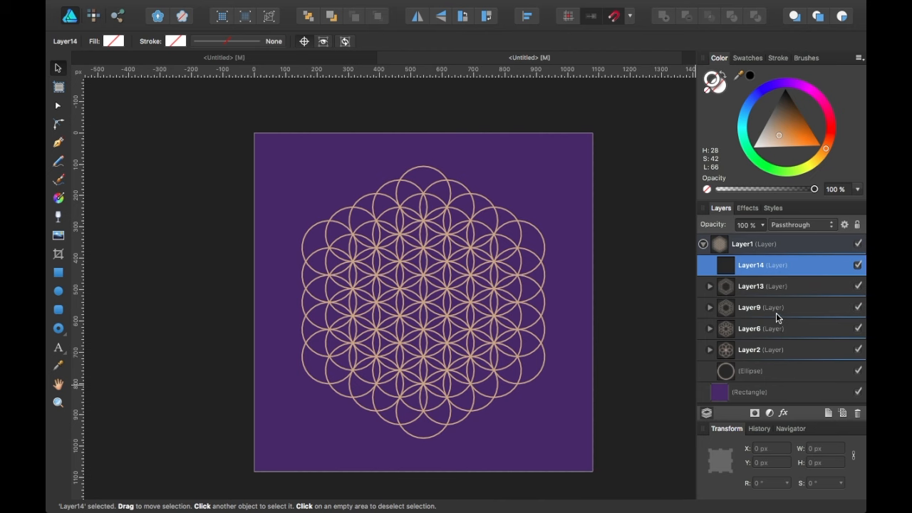
{"action": "left_click", "coordinate": [270, 59]}
{"action": "left_click", "coordinate": [503, 61]}
Move Layer13, Layer9, Layer6 and Layer2 inside Layer14 and add an empty Layer15.
{"action": "left_click", "coordinate": [793, 287]}
{"action": "left_click", "coordinate": [791, 351], "text": "shift"}
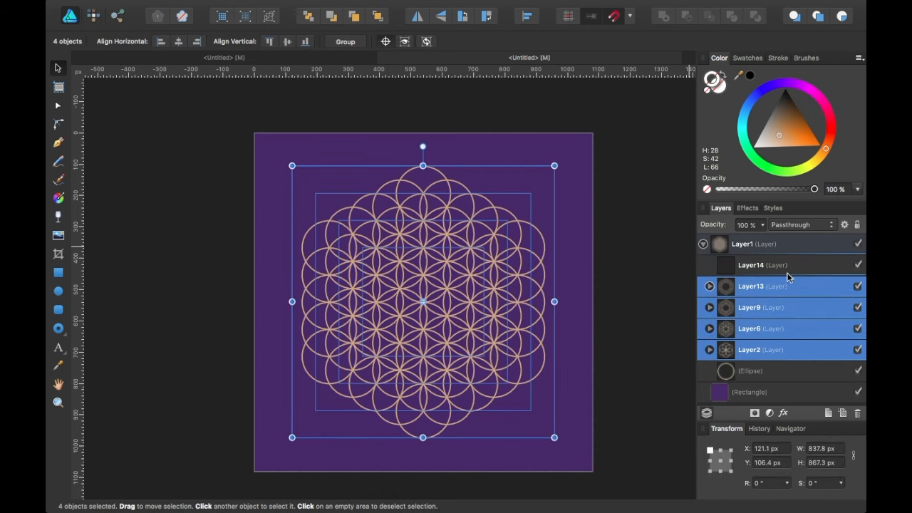
{"action": "left_click_drag", "start_coordinate": [786, 288], "coordinate": [785, 279]}
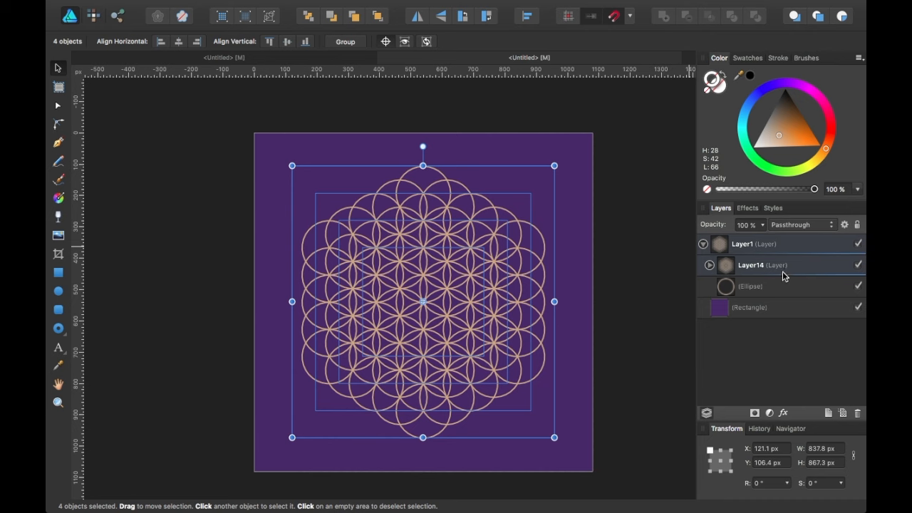
{"action": "left_click", "coordinate": [783, 265]}
{"action": "left_click", "coordinate": [834, 416]}
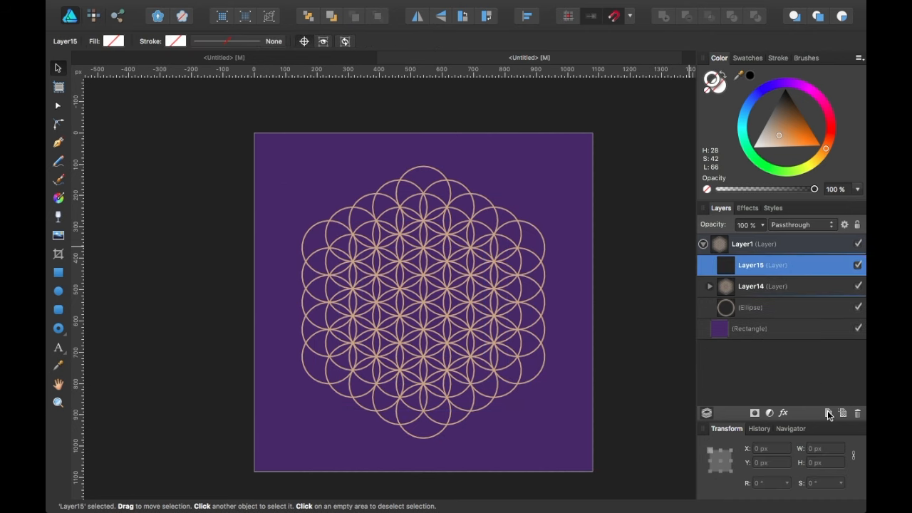
Duplicate the small circle into Layer15.
{"action": "left_click", "coordinate": [758, 307]}
{"action": "key", "text": "super+j"}
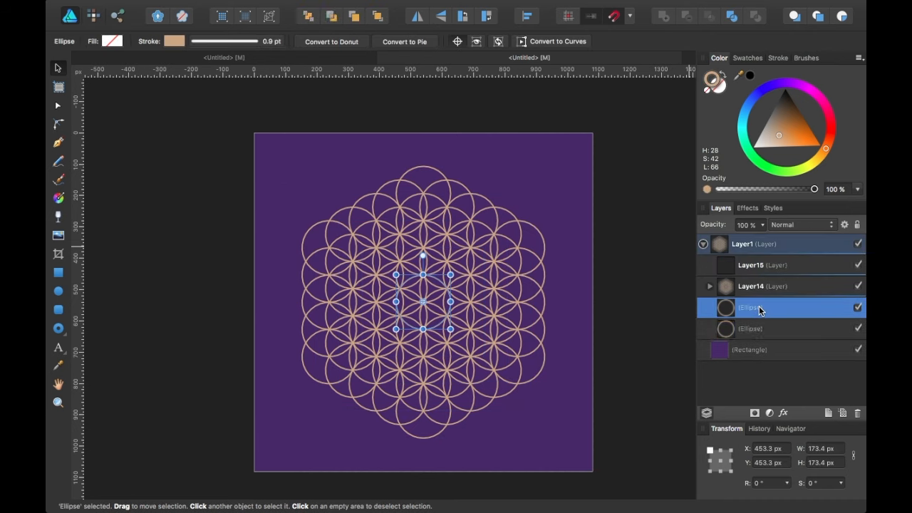
{"action": "left_click_drag", "start_coordinate": [760, 306], "coordinate": [757, 273]}
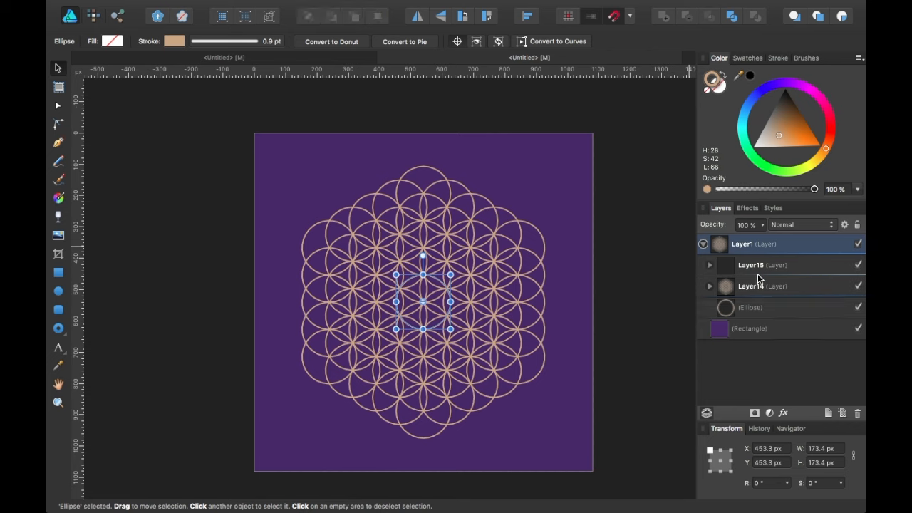
{"action": "left_click", "coordinate": [710, 264]}
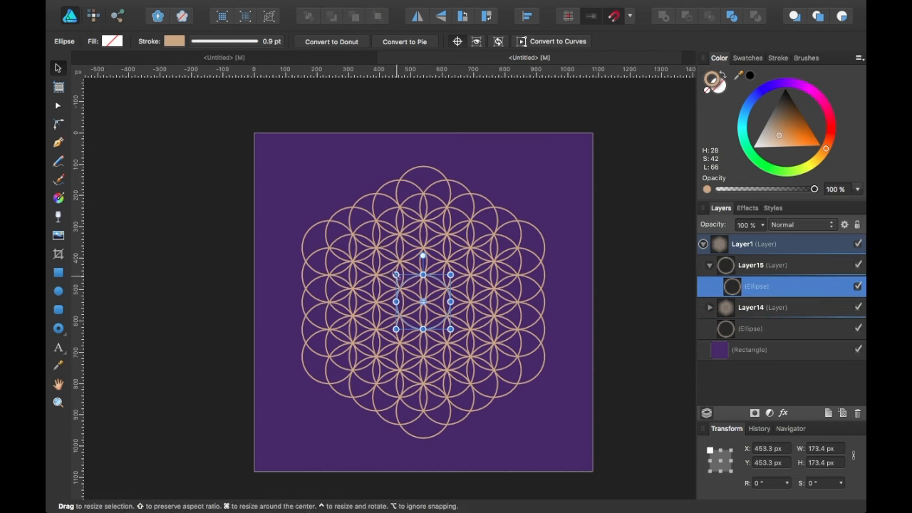
Enlarge the circle copy to about 867 px so it just encloses the flower pattern.
{"action": "left_click_drag", "start_coordinate": [396, 274], "coordinate": [261, 188]}
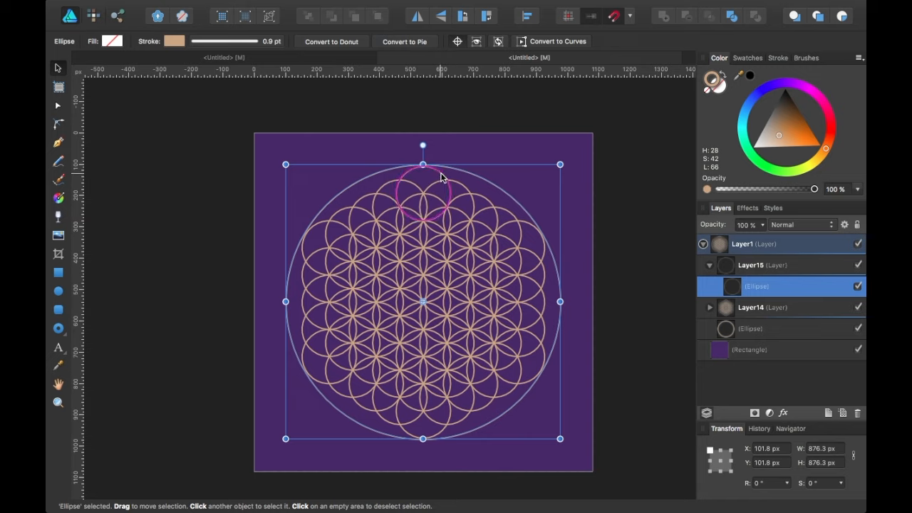
{"action": "left_click", "coordinate": [857, 307]}
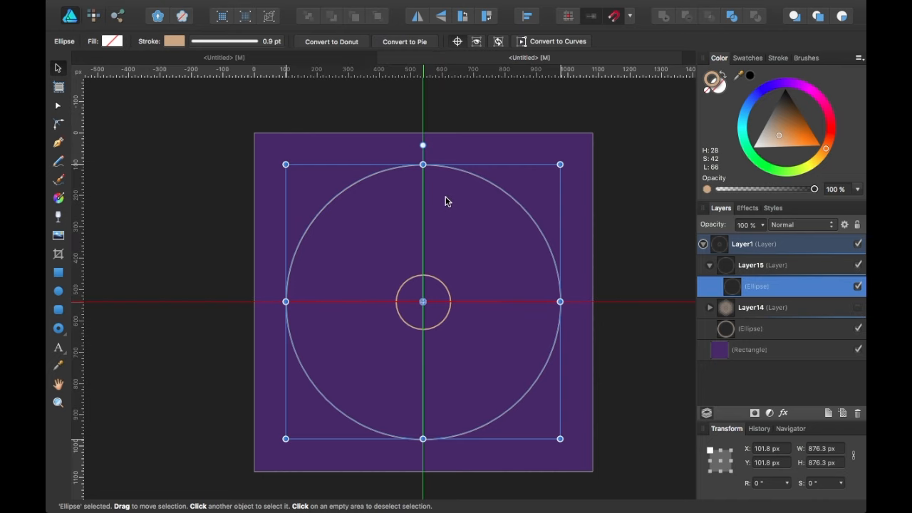
{"action": "left_click", "coordinate": [857, 307]}
{"action": "scroll", "coordinate": [397, 180], "scroll_direction": "up", "scroll_amount": 5}
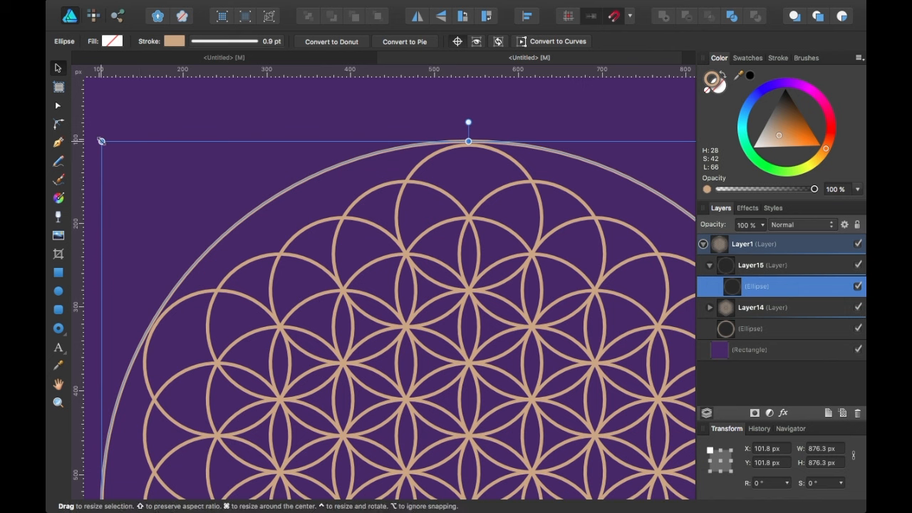
{"action": "left_click_drag", "start_coordinate": [101, 141], "coordinate": [105, 145]}
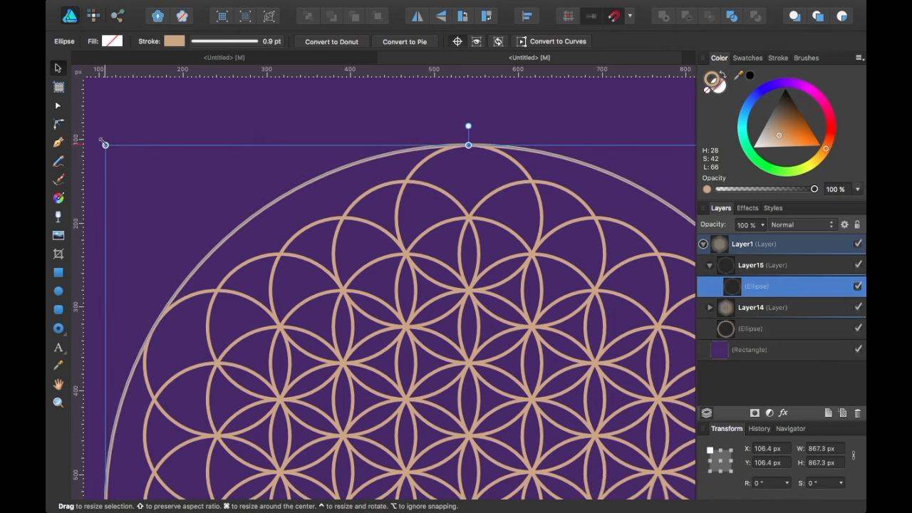
{"action": "scroll", "coordinate": [159, 307], "scroll_direction": "down", "scroll_amount": 5}
{"action": "scroll", "coordinate": [158, 308], "scroll_direction": "left", "scroll_amount": 4}
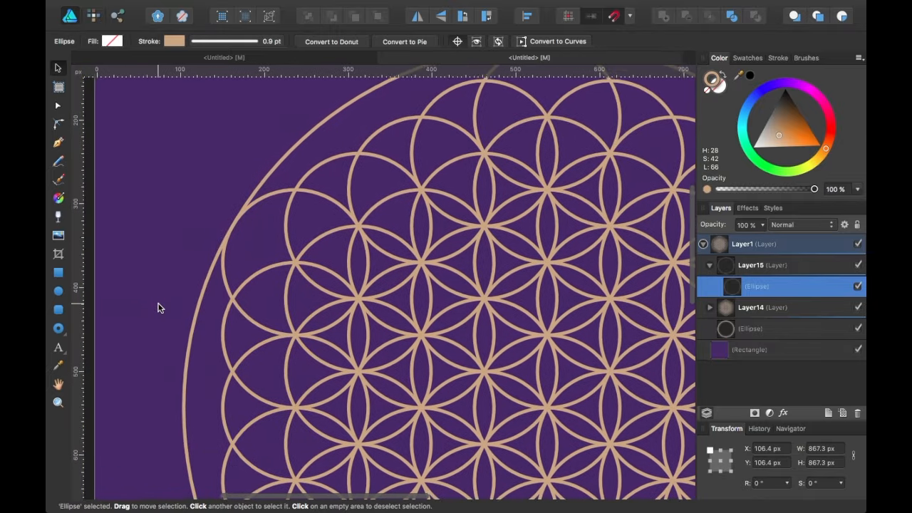
{"action": "scroll", "coordinate": [158, 308], "scroll_direction": "down", "scroll_amount": 10}
{"action": "scroll", "coordinate": [158, 308], "scroll_direction": "right", "scroll_amount": 4}
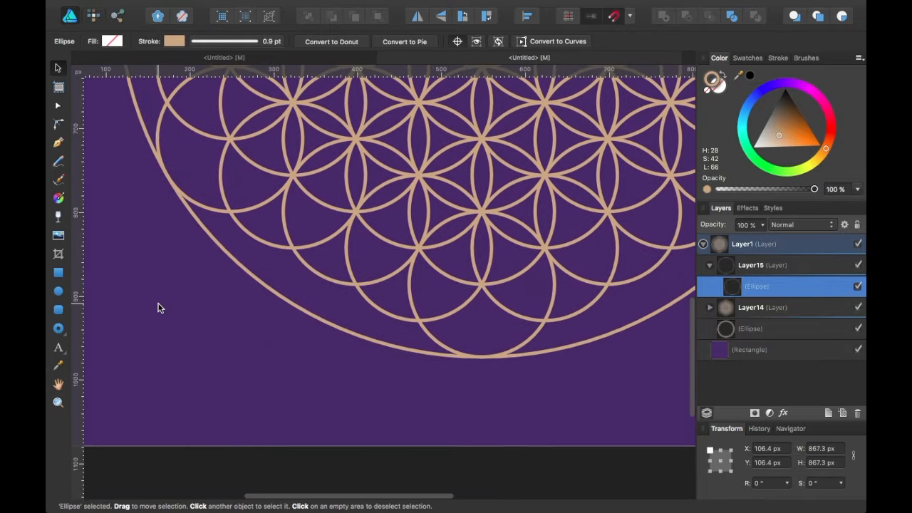
{"action": "scroll", "coordinate": [158, 308], "scroll_direction": "up", "scroll_amount": 12}
{"action": "scroll", "coordinate": [158, 308], "scroll_direction": "right", "scroll_amount": 8}
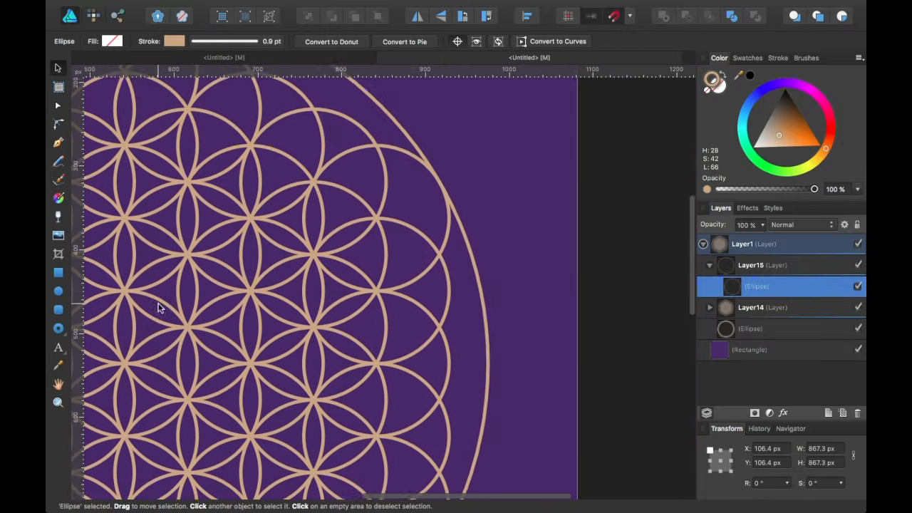
{"action": "scroll", "coordinate": [158, 308], "scroll_direction": "left", "scroll_amount": 6}
{"action": "scroll", "coordinate": [158, 308], "scroll_direction": "down", "scroll_amount": 1}
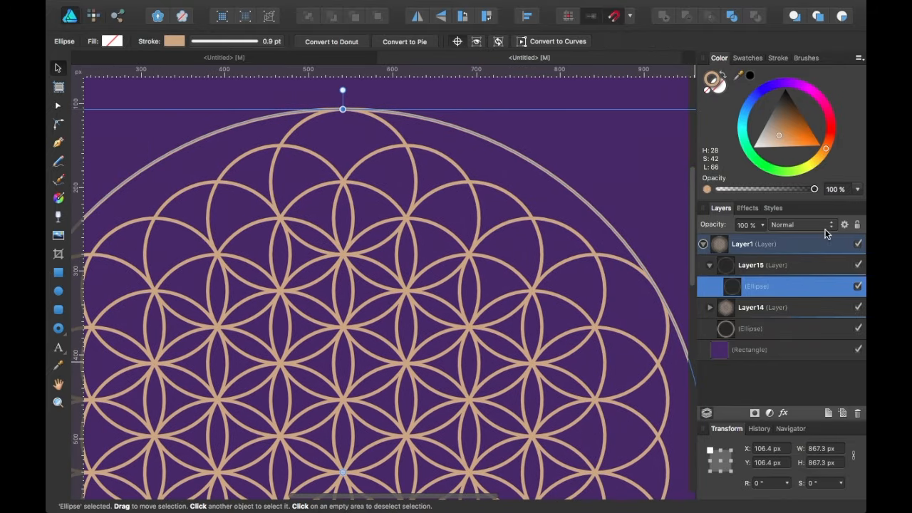
Duplicate the big 867 px circle and fit the whole page in view.
{"action": "left_click", "coordinate": [776, 266]}
{"action": "left_click", "coordinate": [776, 285]}
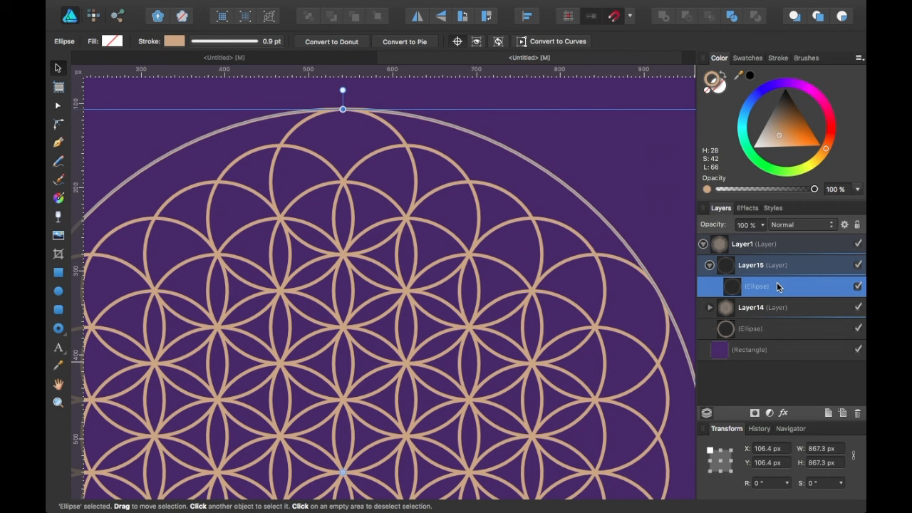
{"action": "key", "text": "super+j"}
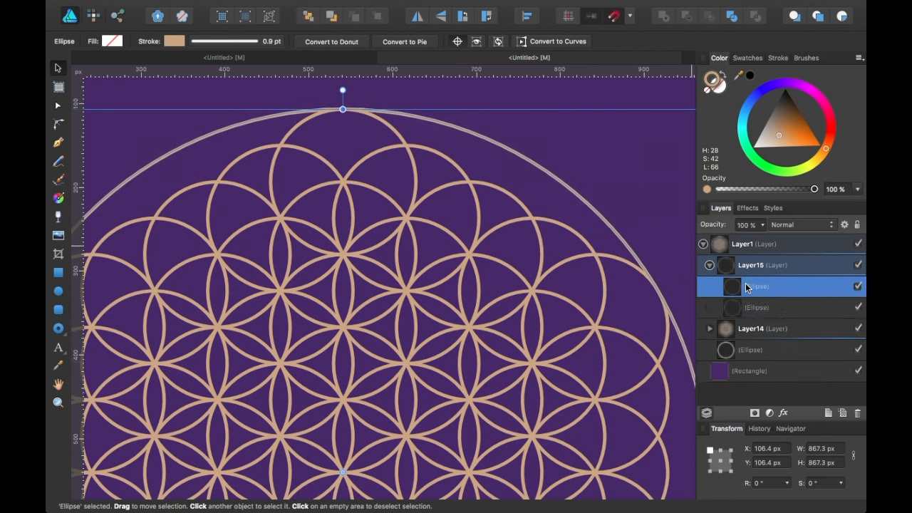
{"action": "key", "text": "super+0"}
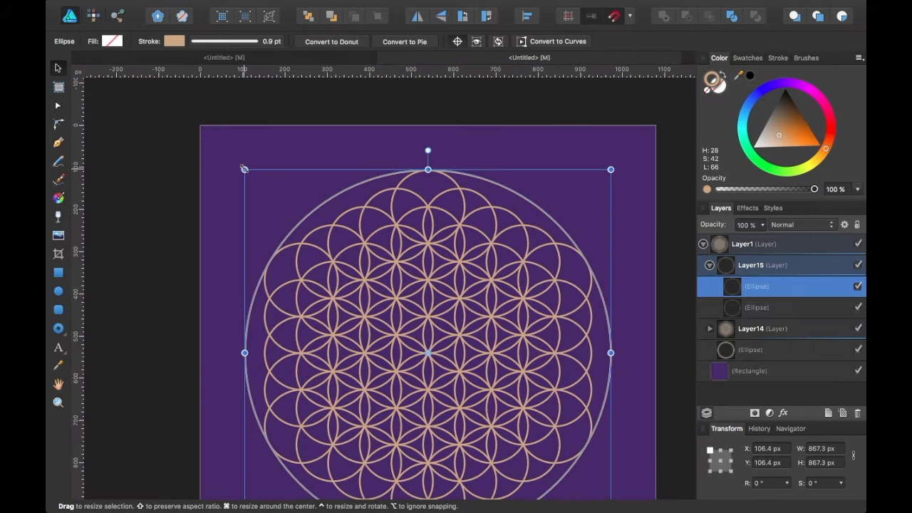
Enlarge the top circle copy to about 956 px and thicken its stroke as the outer ring.
{"action": "left_click_drag", "start_coordinate": [245, 169], "coordinate": [222, 150]}
{"action": "left_click", "coordinate": [235, 41]}
{"action": "left_click_drag", "start_coordinate": [205, 82], "coordinate": [208, 82]}
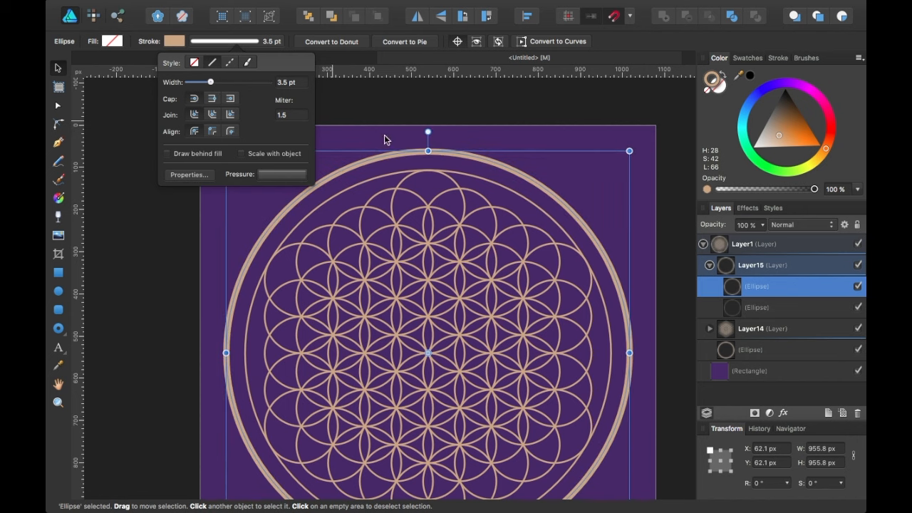
Give the inner ring a 1.5 pt stroke width.
{"action": "left_click", "coordinate": [796, 310]}
{"action": "left_click", "coordinate": [219, 41]}
{"action": "left_click_drag", "start_coordinate": [204, 82], "coordinate": [206, 83]}
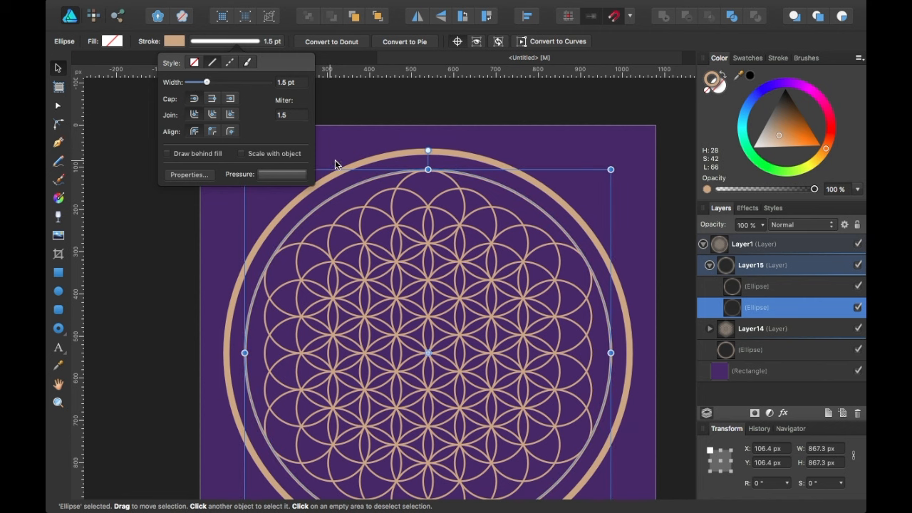
Resize the inner ring slightly to 874 px so it hugs the pattern.
{"action": "left_click_drag", "start_coordinate": [611, 169], "coordinate": [614, 169]}
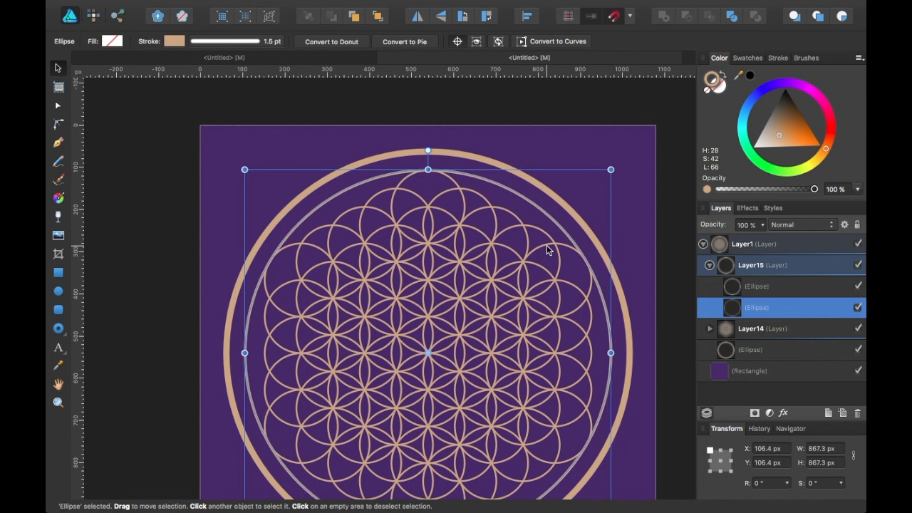
{"action": "scroll", "coordinate": [549, 246], "scroll_direction": "up", "scroll_amount": 4}
{"action": "scroll", "coordinate": [616, 139], "scroll_direction": "up", "scroll_amount": 3}
{"action": "scroll", "coordinate": [616, 139], "scroll_direction": "right", "scroll_amount": 2}
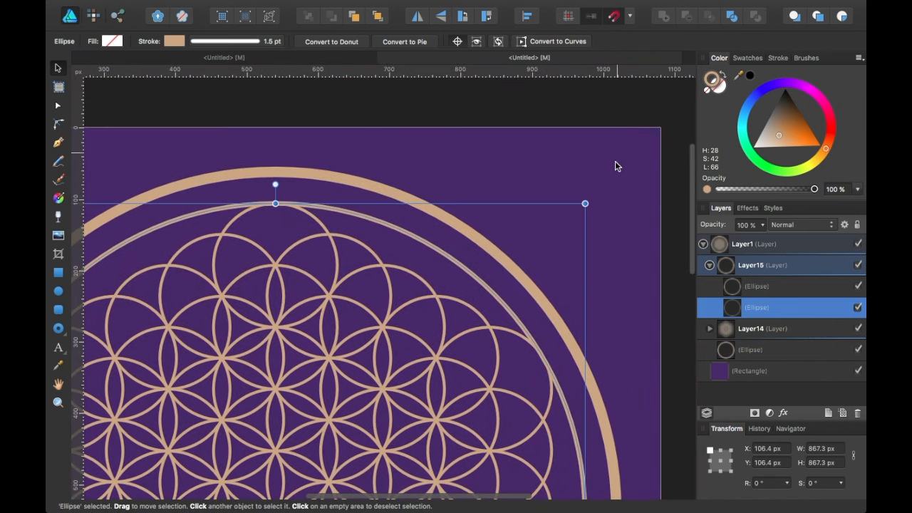
{"action": "left_click_drag", "start_coordinate": [585, 203], "coordinate": [587, 202]}
{"action": "scroll", "coordinate": [591, 200], "scroll_direction": "up", "scroll_amount": 4}
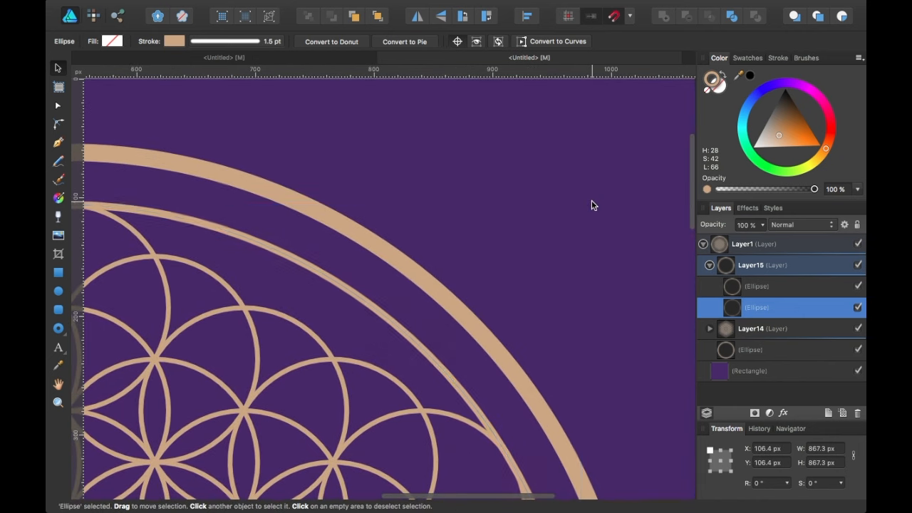
{"action": "left_click_drag", "start_coordinate": [647, 198], "coordinate": [650, 195]}
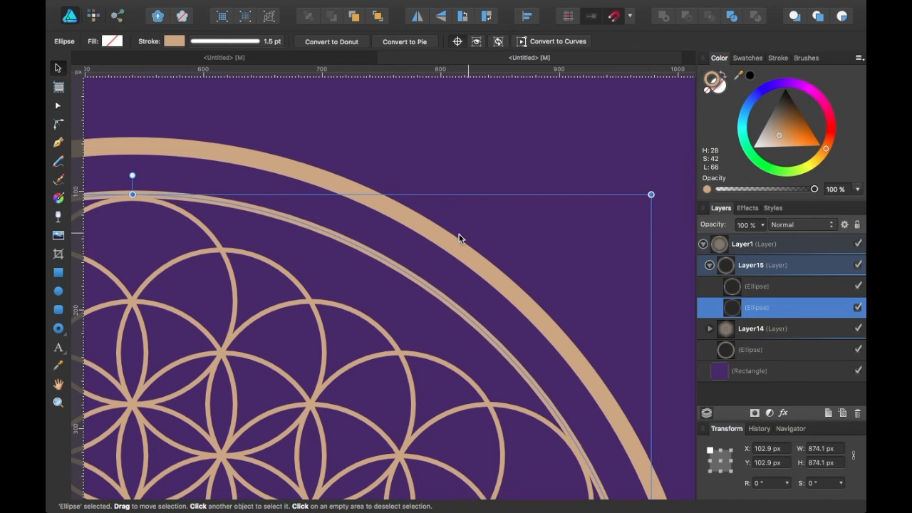
{"action": "scroll", "coordinate": [435, 238], "scroll_direction": "down", "scroll_amount": 4}
{"action": "scroll", "coordinate": [435, 240], "scroll_direction": "down", "scroll_amount": 3}
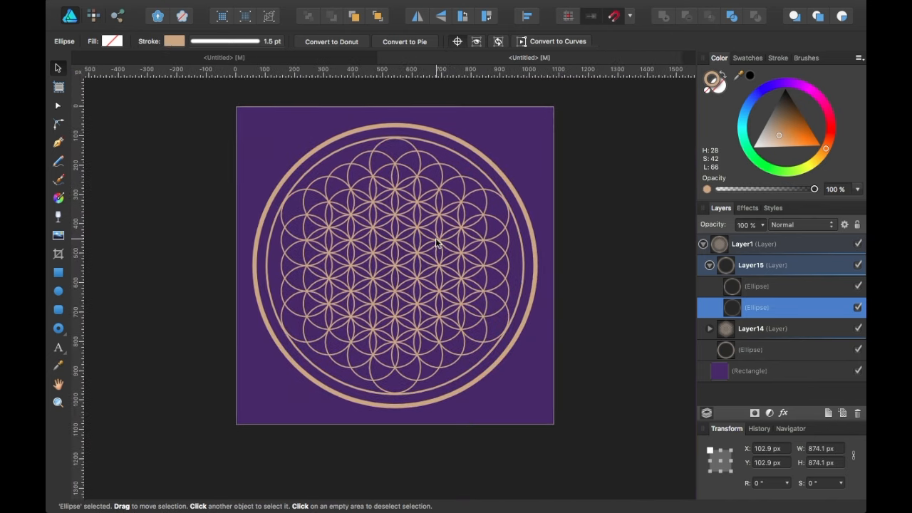
{"action": "left_click", "coordinate": [636, 245]}
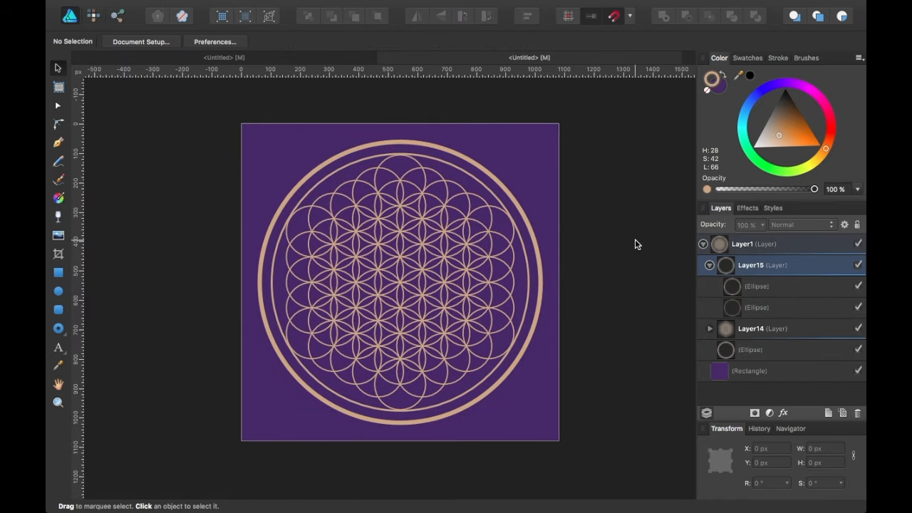